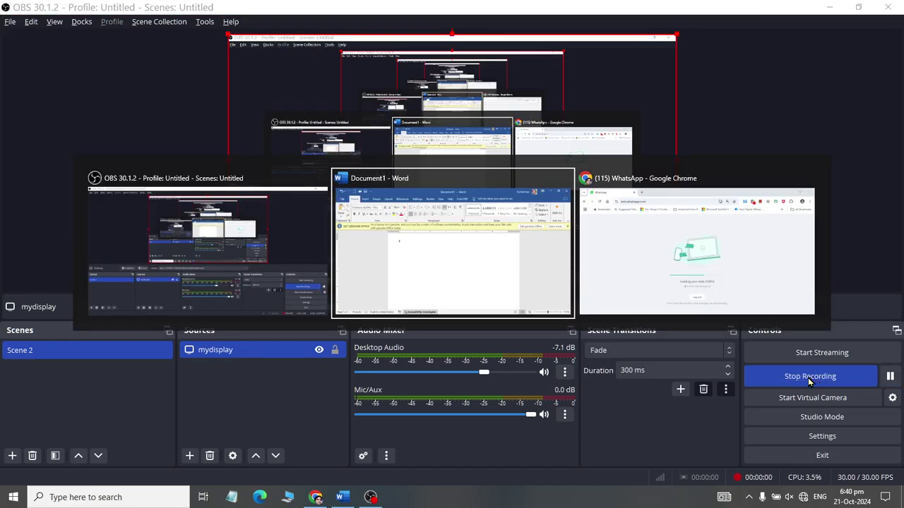
# Step: Dismiss the licence warning bar and zoom in on the blank document
pyautogui.click(892, 147)
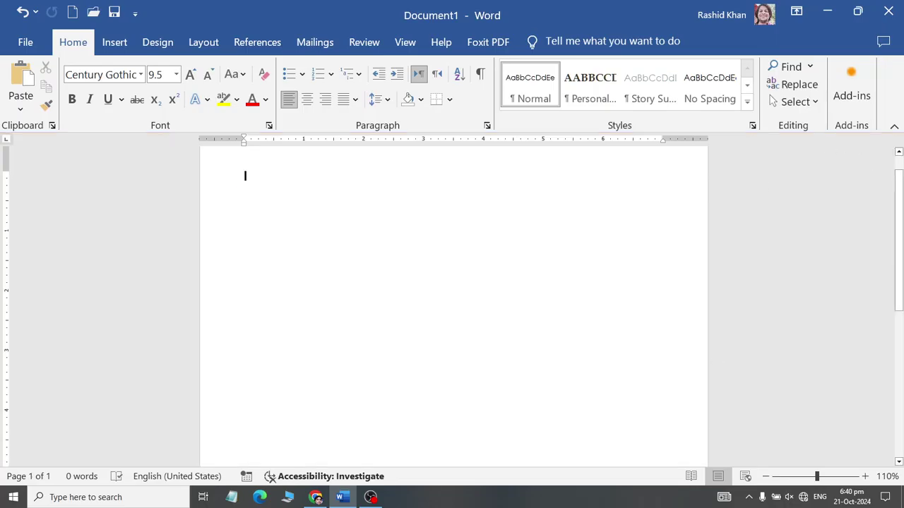
pyautogui.scroll(4, 891, 157)
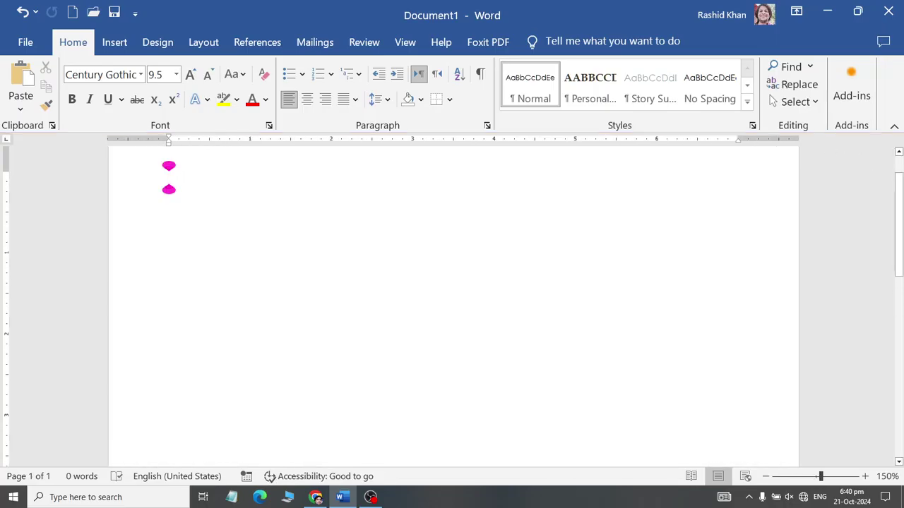
# Step: In Save As, browse to the Documents > Word_Files > Highest folder
pyautogui.click(25, 42)
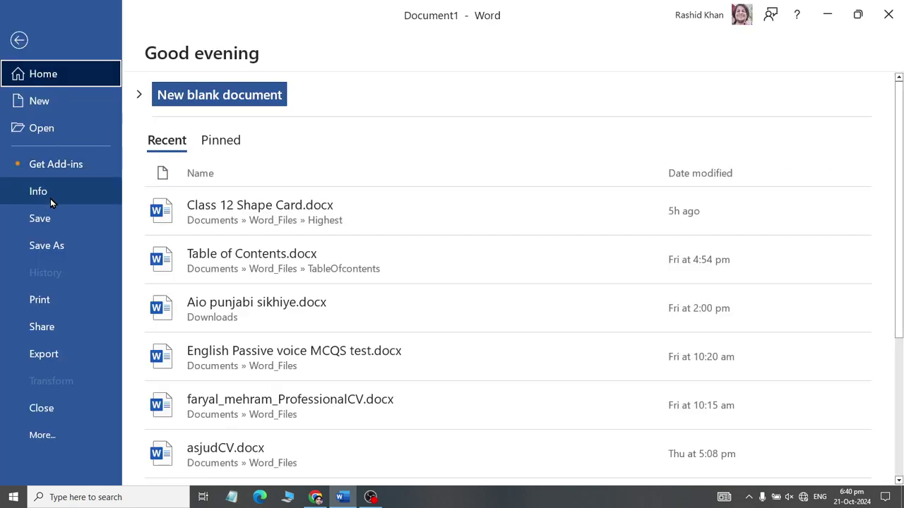
pyautogui.click(47, 244)
pyautogui.click(275, 389)
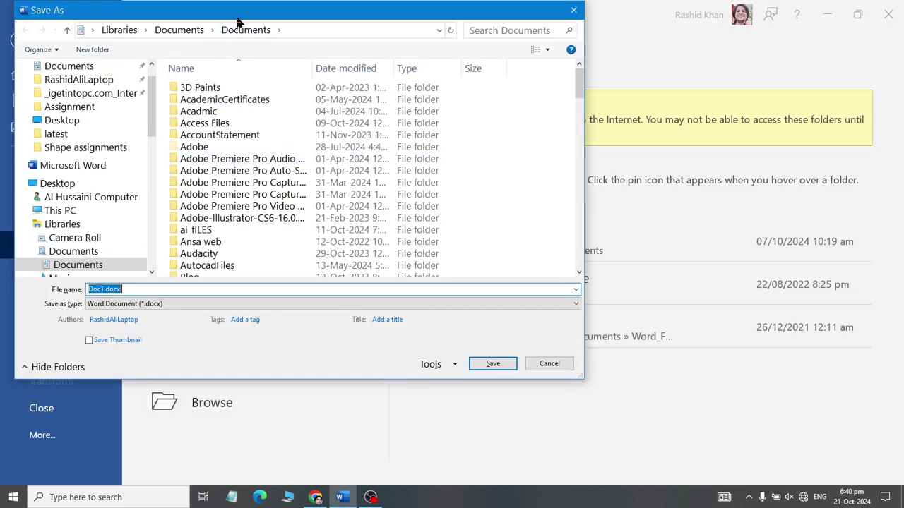
pyautogui.moveTo(239, 23); pyautogui.dragTo(389, 130)
pyautogui.click(243, 229)
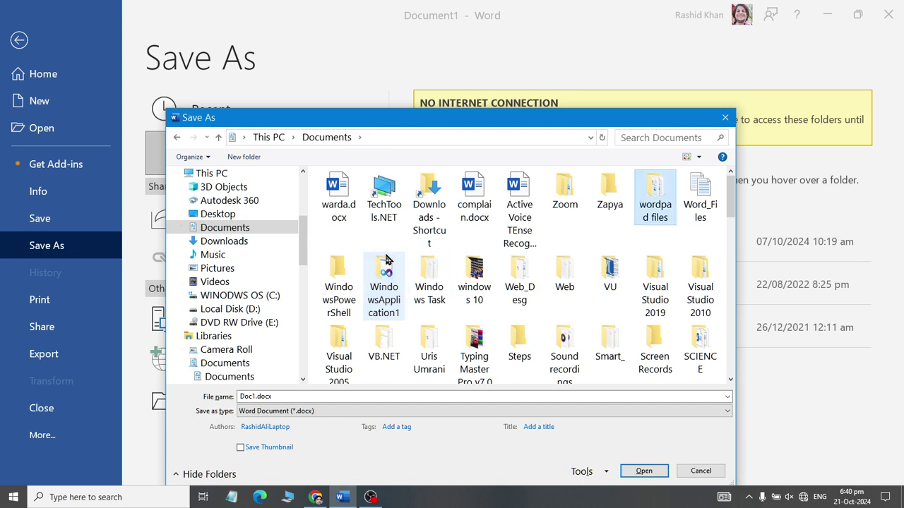
pyautogui.press('Right')
pyautogui.press('Return')
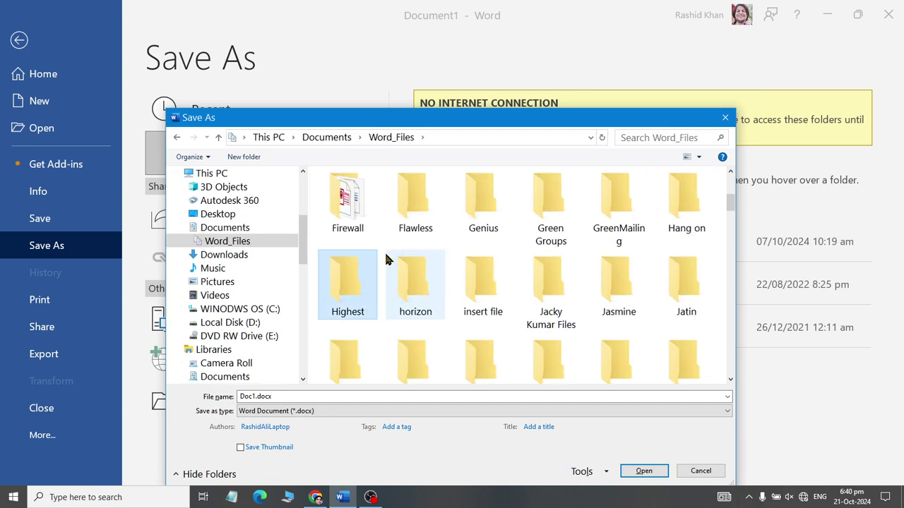
pyautogui.press('Return')
# Step: Replace the file name with 'admission Form' and save the document
pyautogui.click(362, 397)
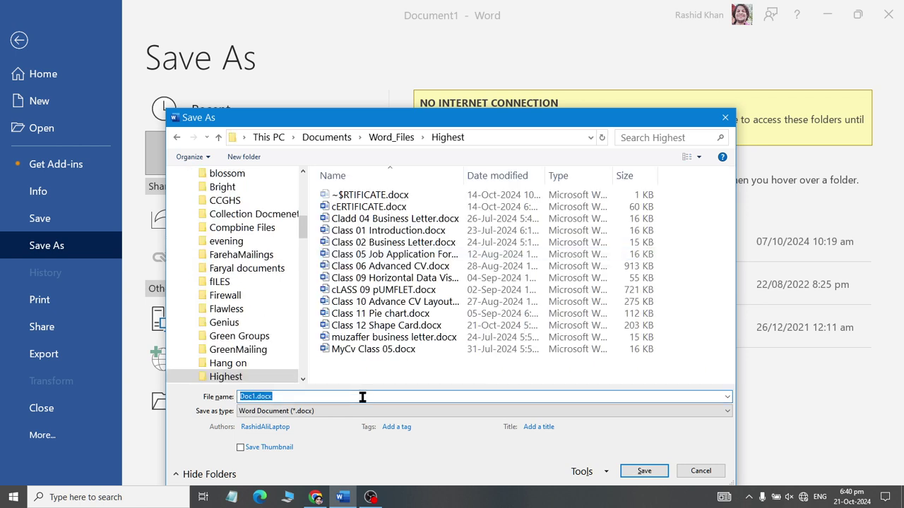
pyautogui.click(362, 397)
pyautogui.press('BackSpace')
pyautogui.press('BackSpace')
pyautogui.press('BackSpace')
pyautogui.press('BackSpace')
pyautogui.press('BackSpace')
pyautogui.press('BackSpace')
pyautogui.press('BackSpace')
pyautogui.press('BackSpace')
pyautogui.press('BackSpace')
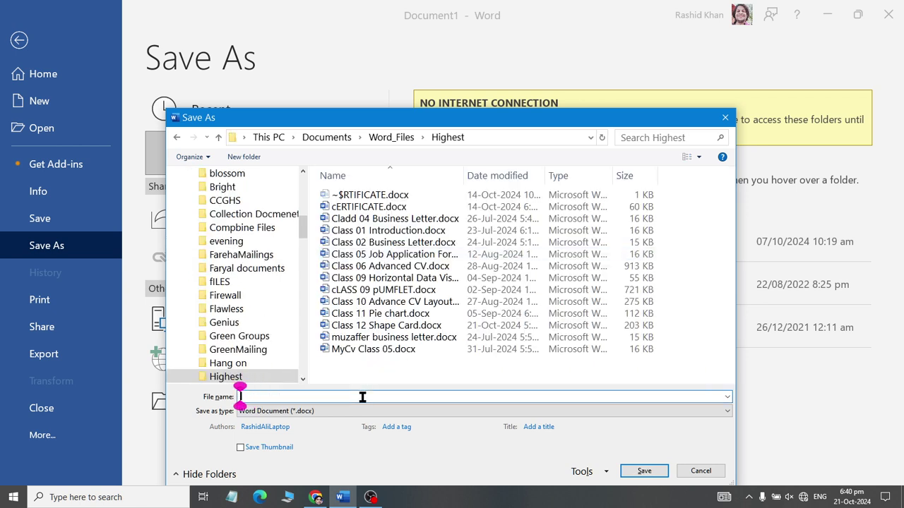
pyautogui.write('admissioselection first')
pyautogui.press('Return')
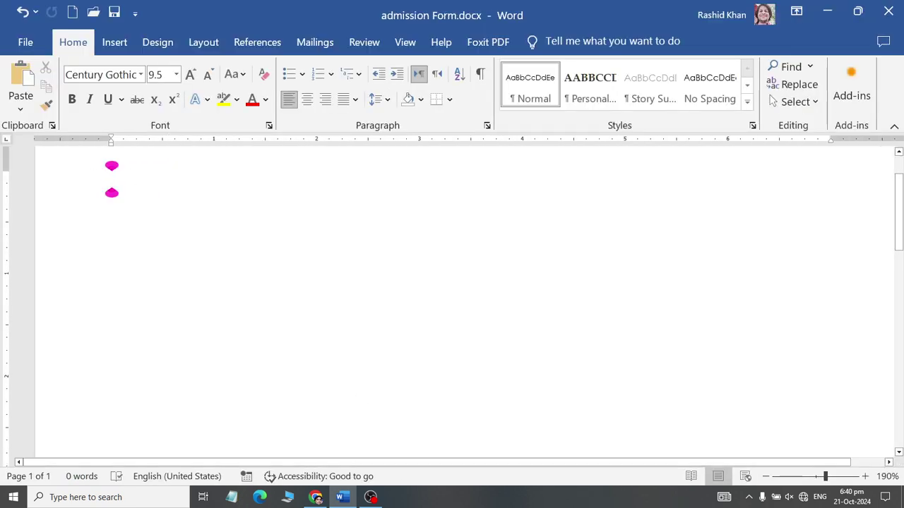
# Step: Type the person's name as the first header line, correcting typos
pyautogui.keyDown('ctrl'); pyautogui.scroll(-1, 111, 180); pyautogui.keyUp('ctrl')
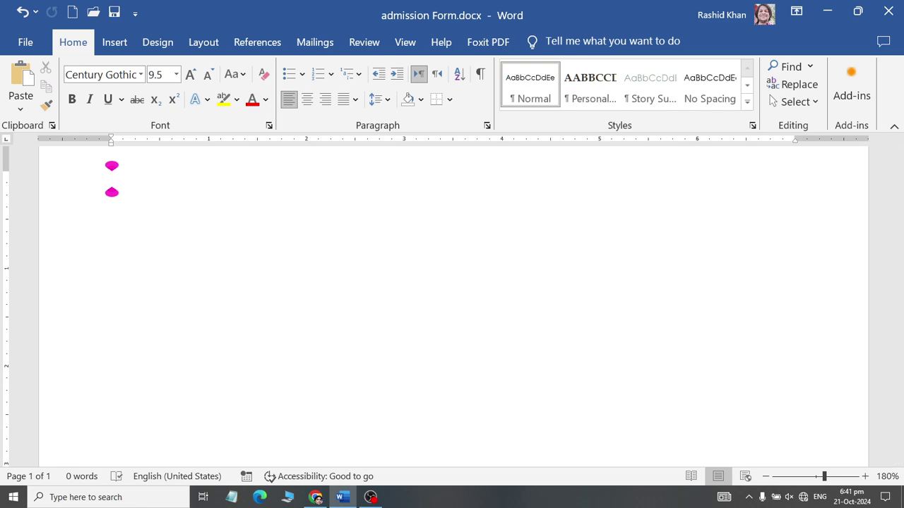
pyautogui.write('New AL-')
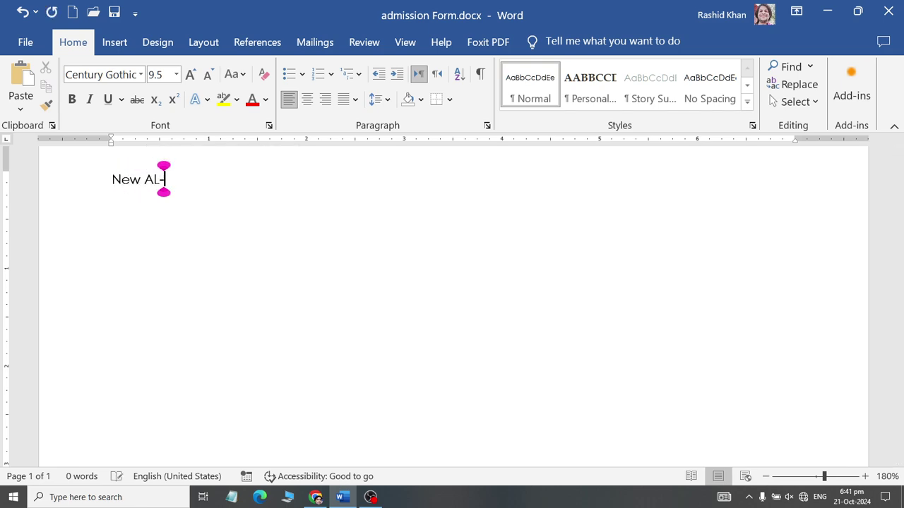
pyautogui.press('BackSpace')
pyautogui.press('BackSpace')
pyautogui.press('BackSpace')
pyautogui.press('BackSpace')
pyautogui.press('BackSpace')
pyautogui.press('BackSpace')
pyautogui.write('Rashid ')
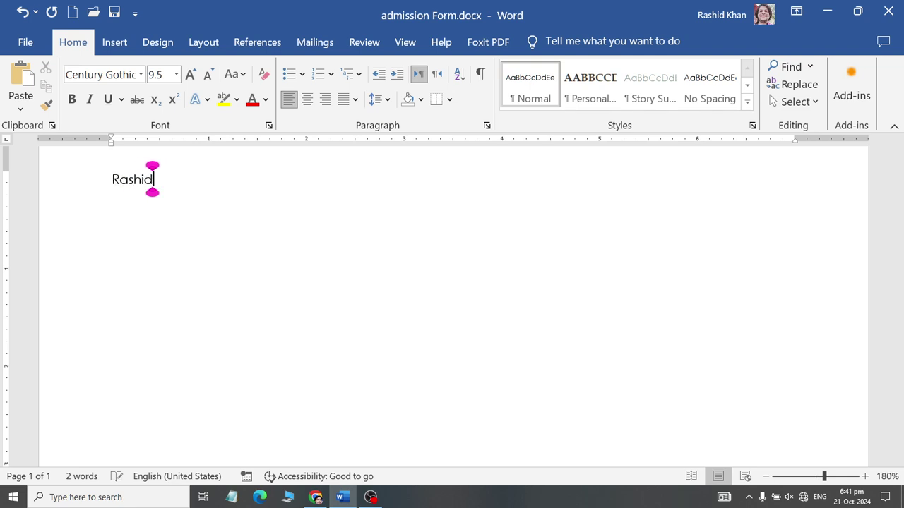
pyautogui.write('N')
pyautogui.press('BackSpace')
pyautogui.write('Al')
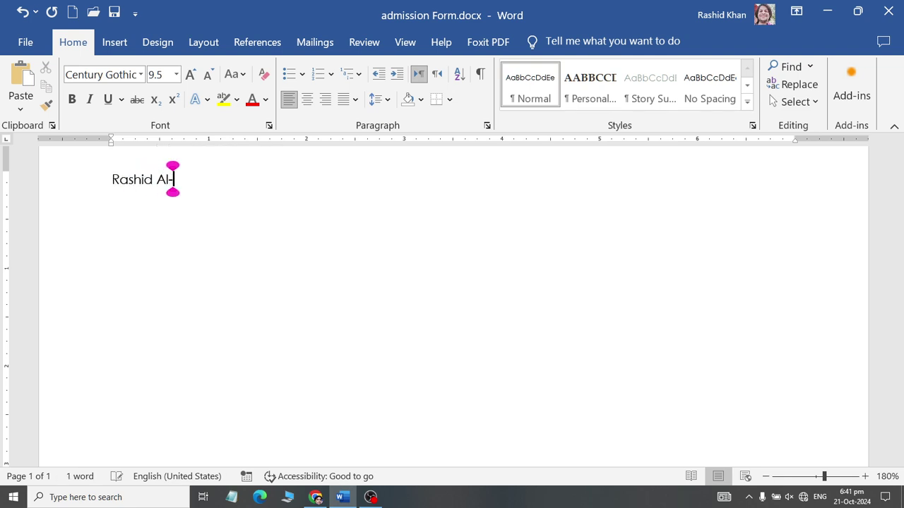
pyautogui.write('-Hussaini C')
pyautogui.press('BackSpace')
pyautogui.press('BackSpace')
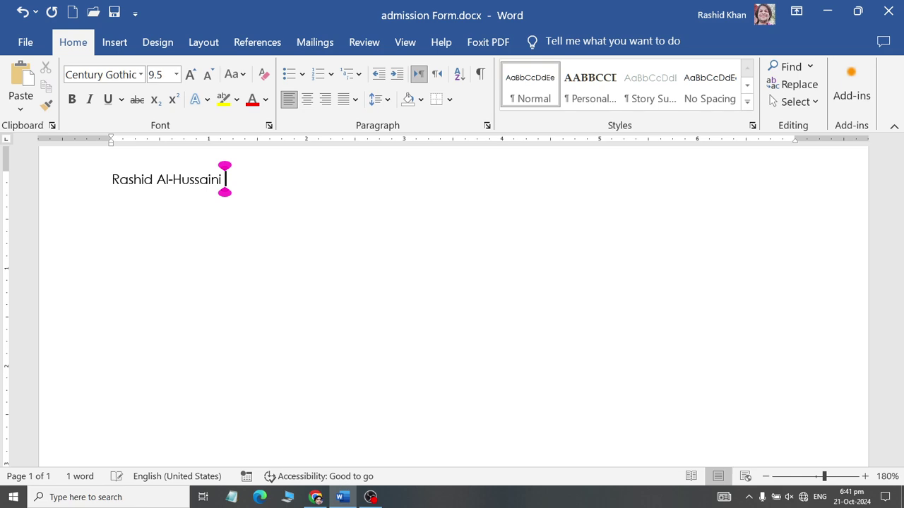
pyautogui.press('Return')
# Step: Add 'College of Computer Science and Information Technology' and 'Admission Form' header lines
pyautogui.write('College of Comp')
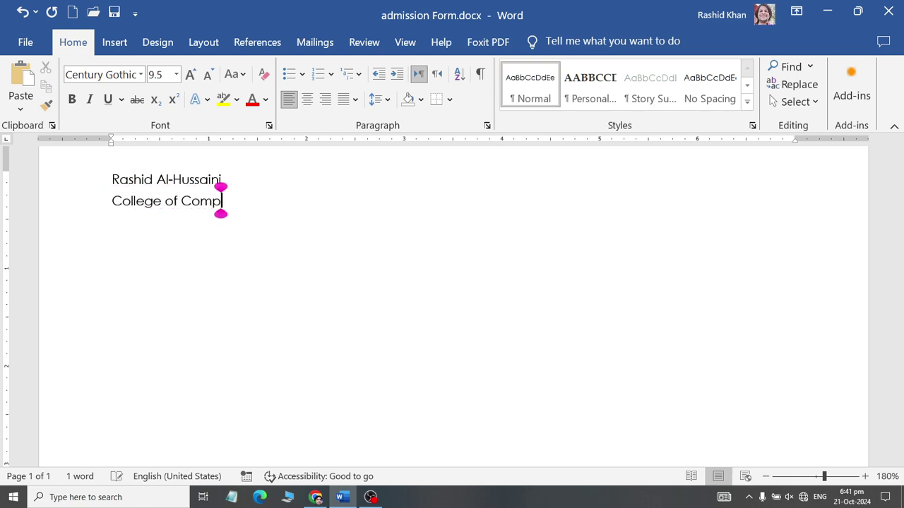
pyautogui.write('uter Science and')
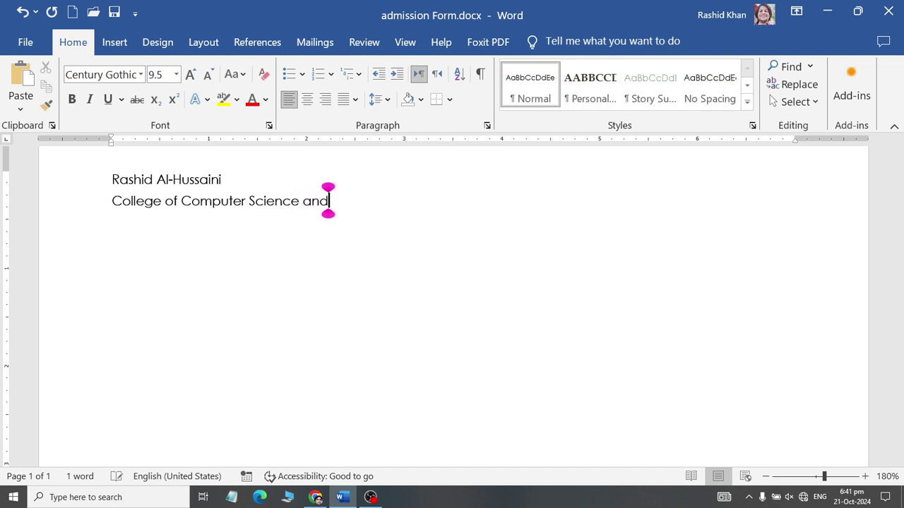
pyautogui.write(' Information Echn')
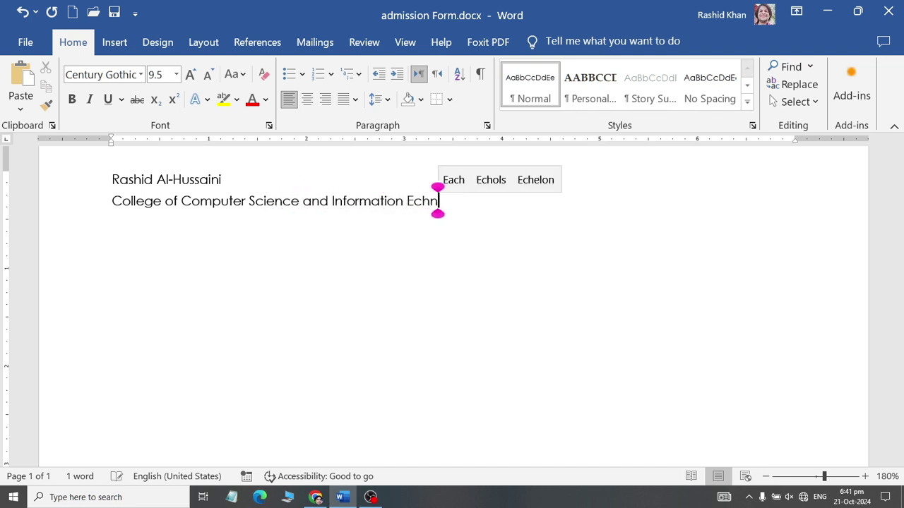
pyautogui.press('BackSpace')
pyautogui.press('BackSpace')
pyautogui.press('BackSpace')
pyautogui.write('Technology')
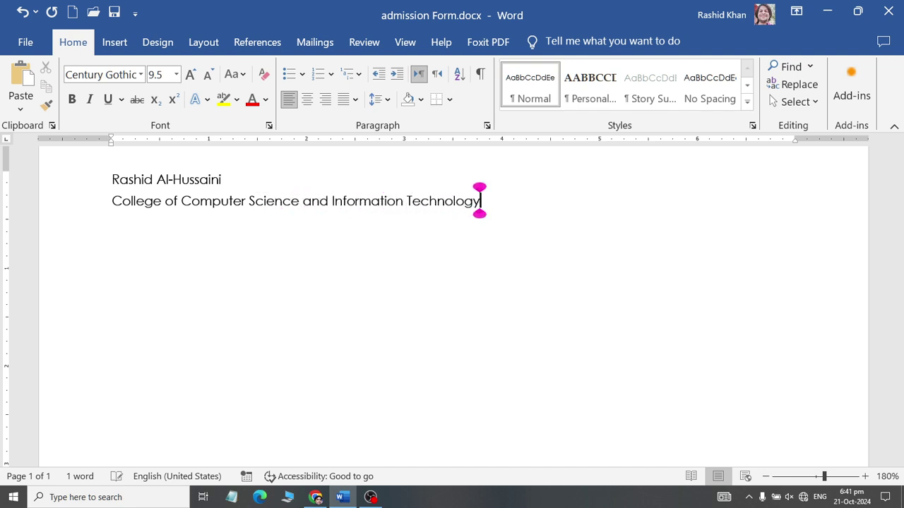
pyautogui.press('Return')
pyautogui.write('Admis')
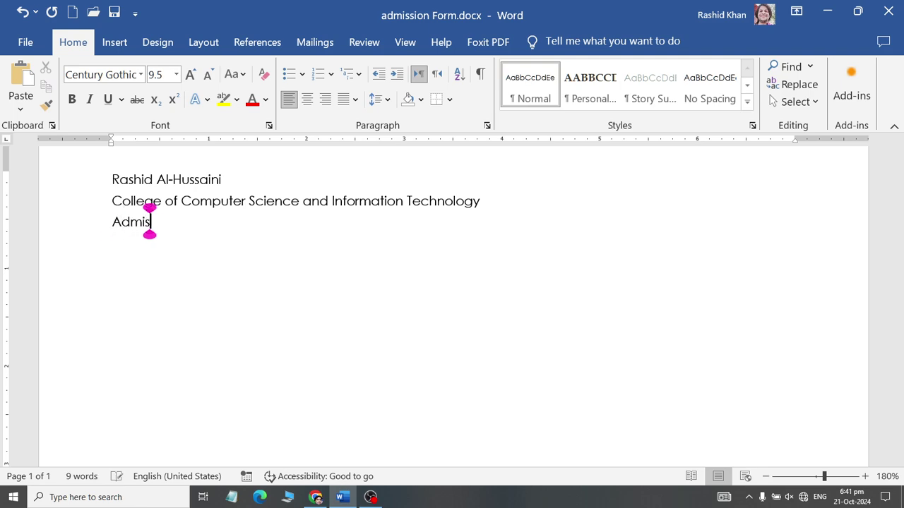
pyautogui.write('sion Form')
pyautogui.press('Return')
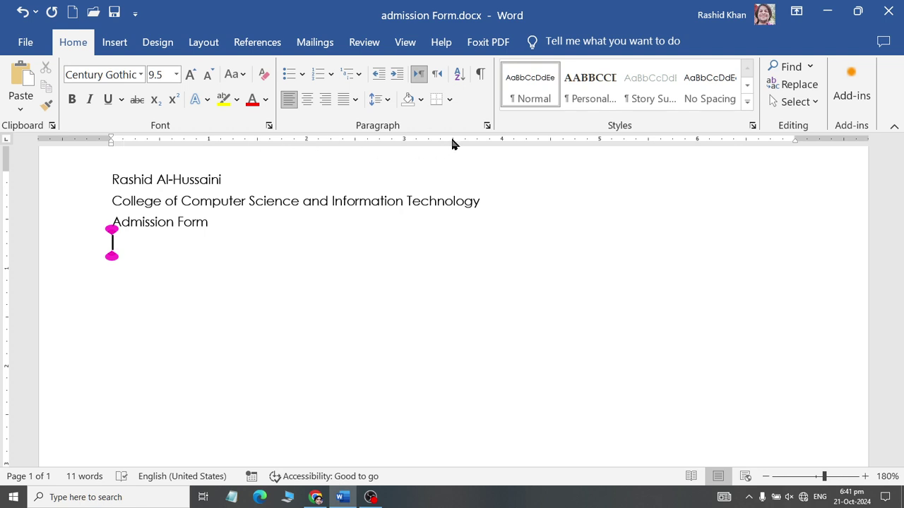
# Step: Type 'GR#' with a blank underline, tab across, and zoom to 105%
pyautogui.write('G')
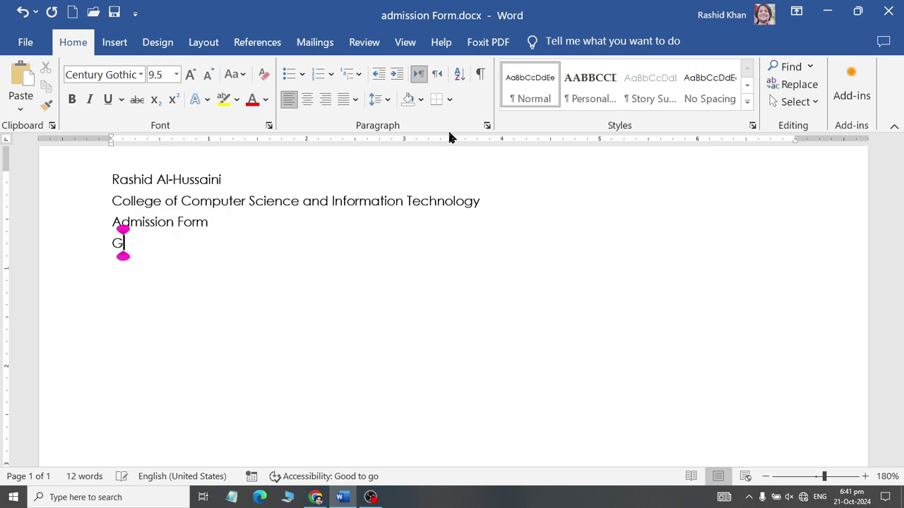
pyautogui.write('R#')
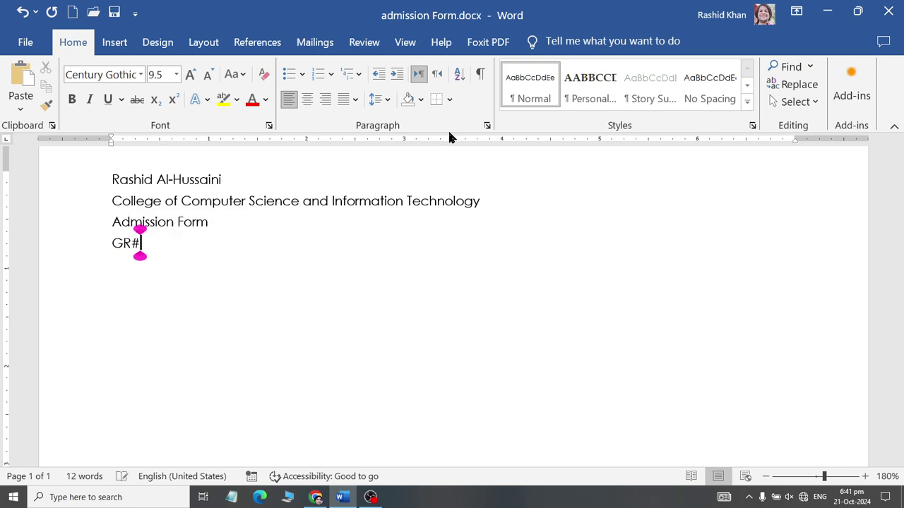
pyautogui.write(' ______________')
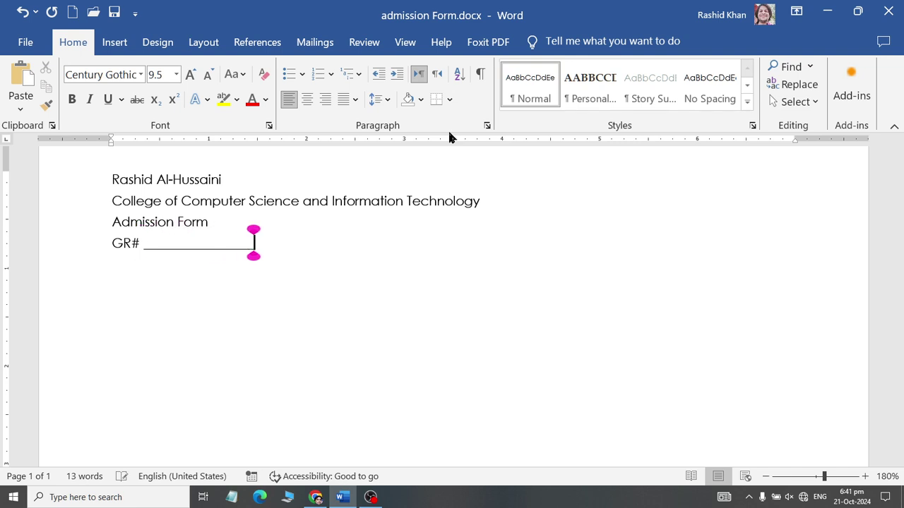
pyautogui.write('_')
pyautogui.press('Tab')
pyautogui.press('Tab')
pyautogui.press('Tab')
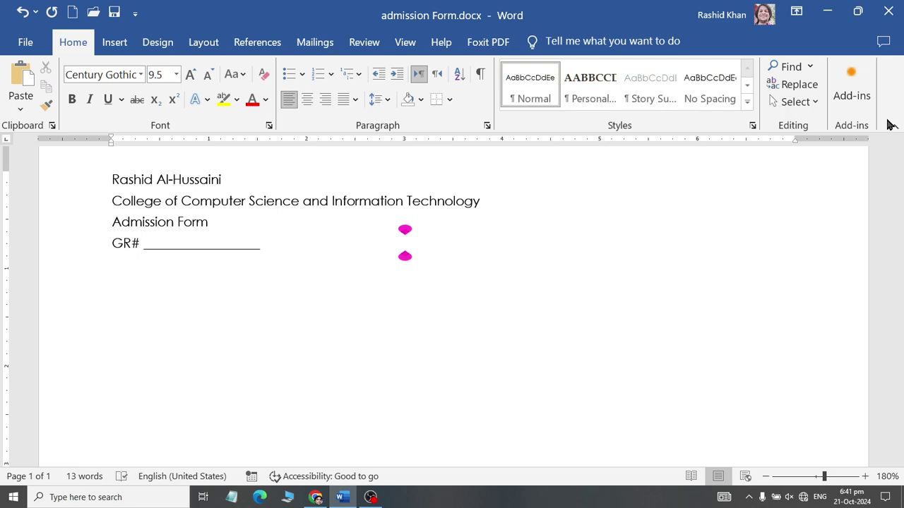
pyautogui.click(817, 477)
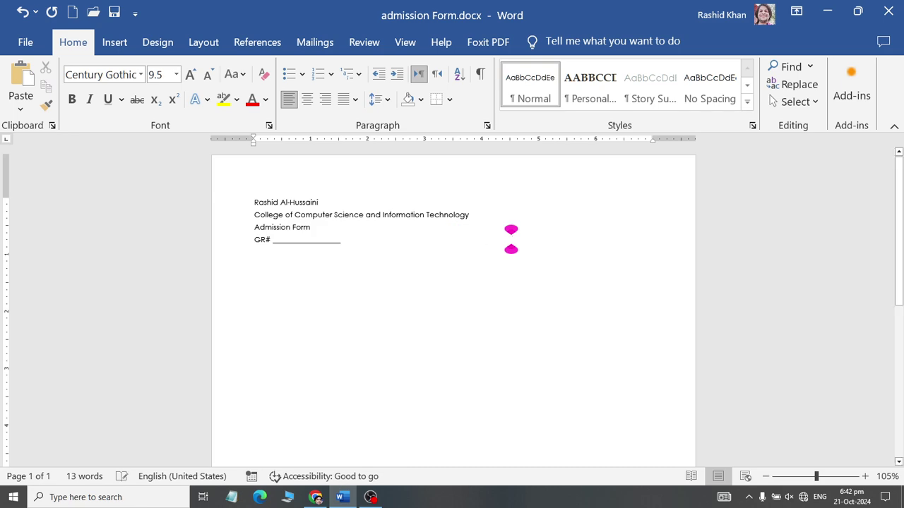
# Step: Add a 'Date' label with a long underline at the right of the GR# line
pyautogui.doubleClick(511, 239)
pyautogui.write('Date')
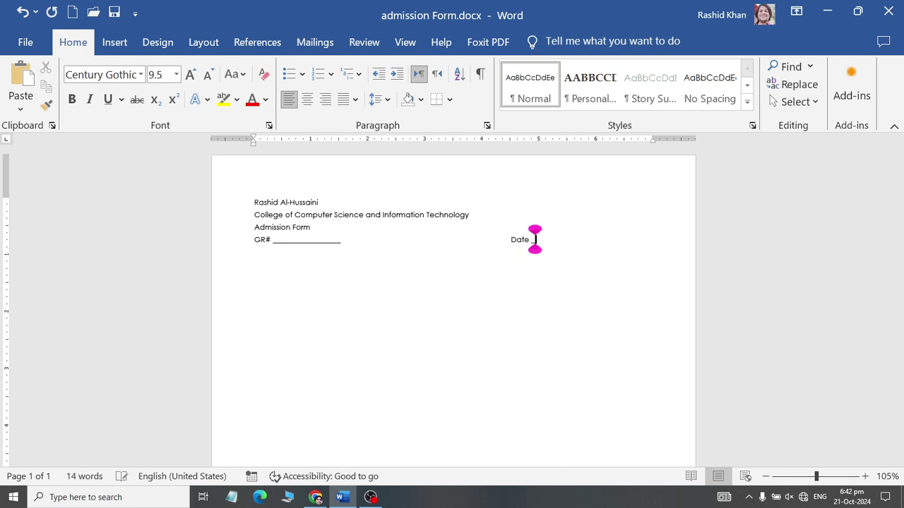
pyautogui.write(' _________________________________')
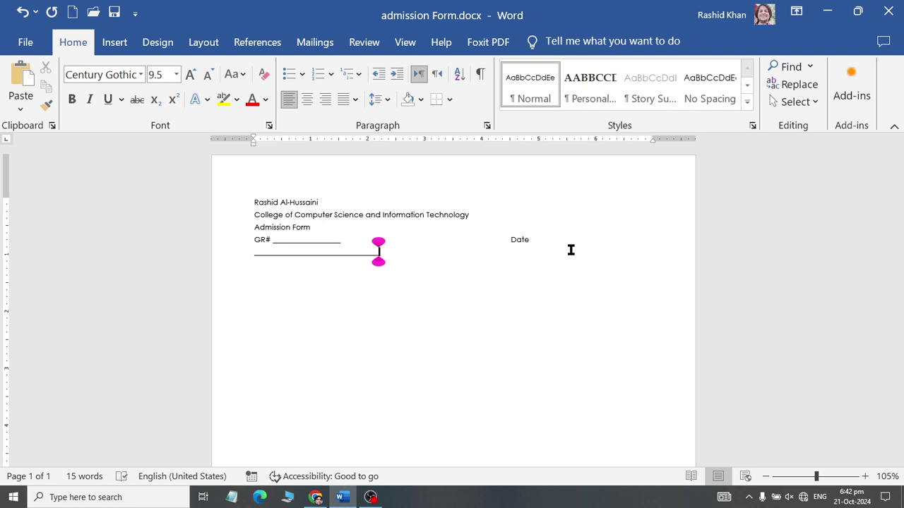
pyautogui.press('BackSpace')
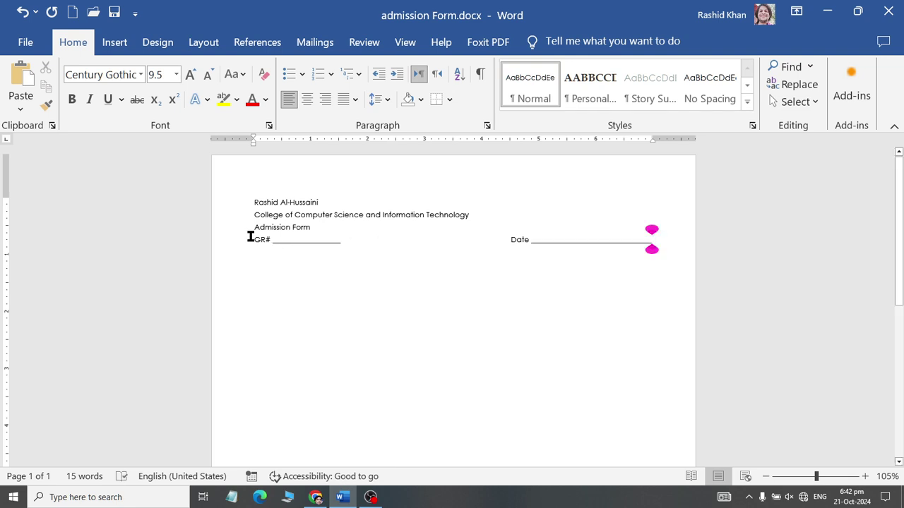
# Step: Set the GR# and Date line to Tahoma, size 14
pyautogui.moveTo(251, 240); pyautogui.dragTo(681, 249)
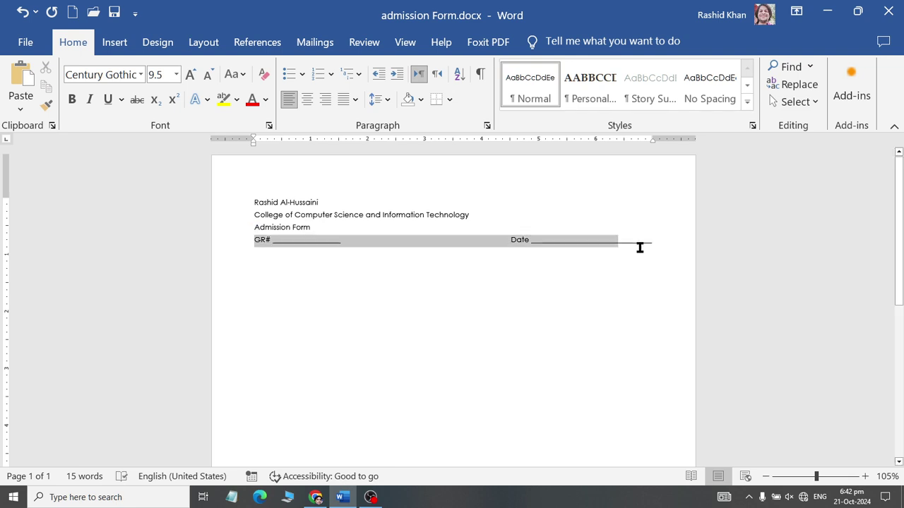
pyautogui.click(139, 74)
pyautogui.click(133, 175)
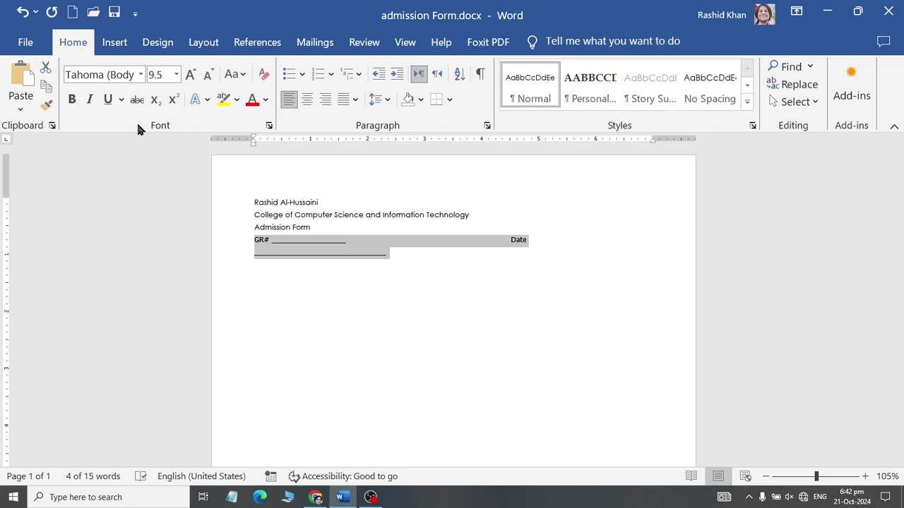
pyautogui.click(176, 74)
pyautogui.click(155, 169)
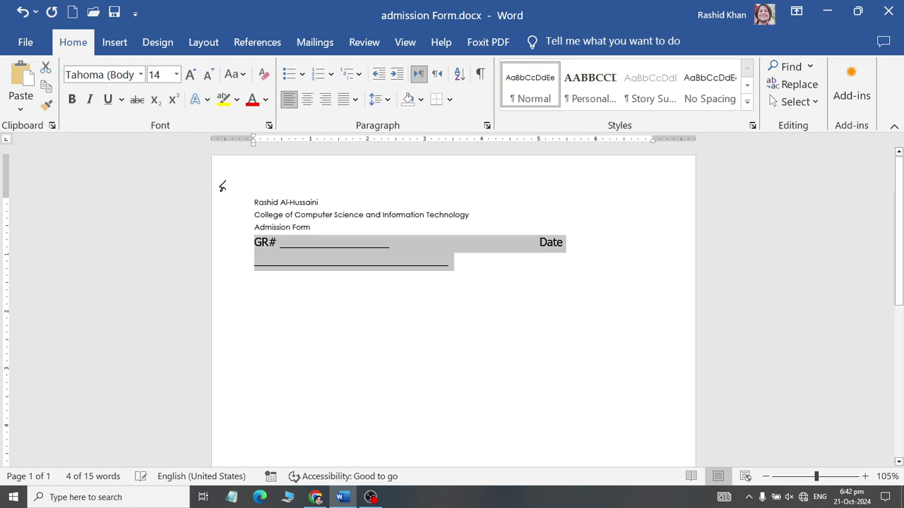
# Step: Fit the GR# and Date underlines on one line, then start a 'Full Name' field below
pyautogui.click(395, 264)
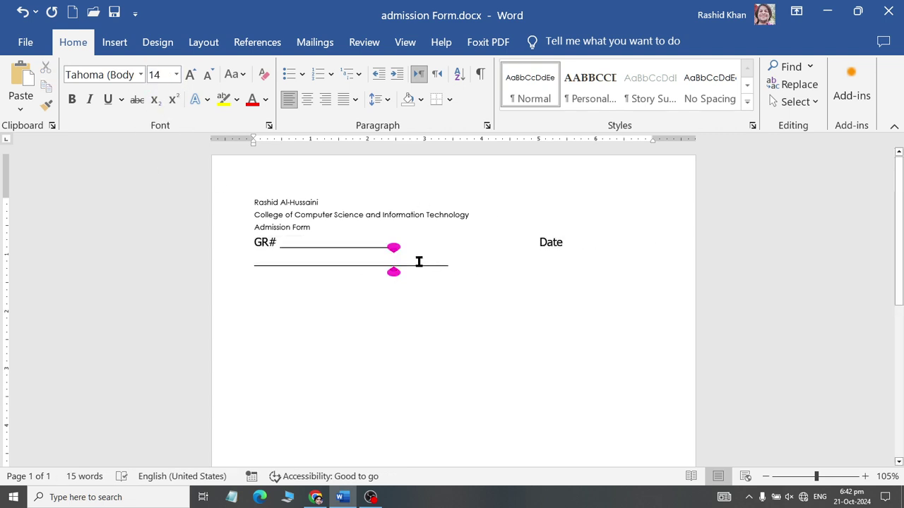
pyautogui.press('BackSpace')
pyautogui.press('BackSpace')
pyautogui.press('BackSpace')
pyautogui.press('BackSpace')
pyautogui.press('BackSpace')
pyautogui.press('BackSpace')
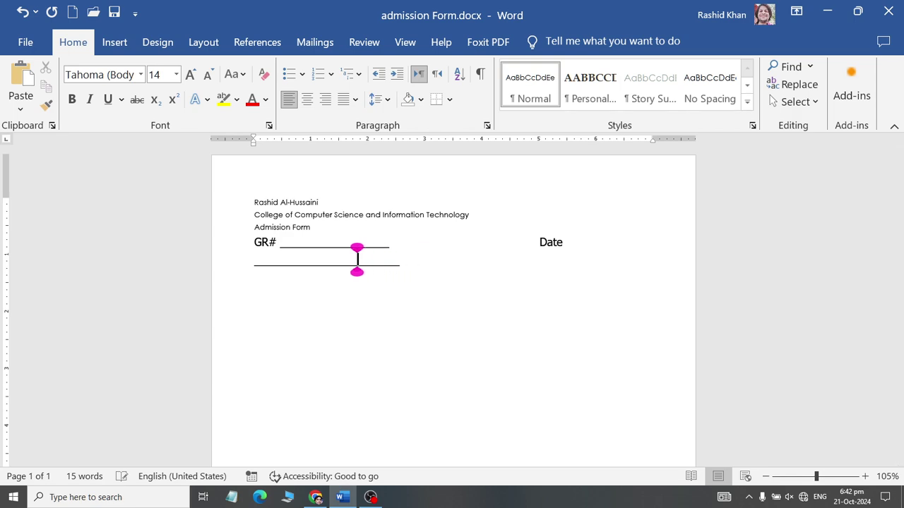
pyautogui.press('BackSpace')
pyautogui.press('BackSpace')
pyautogui.press('BackSpace')
pyautogui.press('BackSpace')
pyautogui.press('BackSpace')
pyautogui.press('BackSpace')
pyautogui.press('BackSpace')
pyautogui.press('BackSpace')
pyautogui.press('BackSpace')
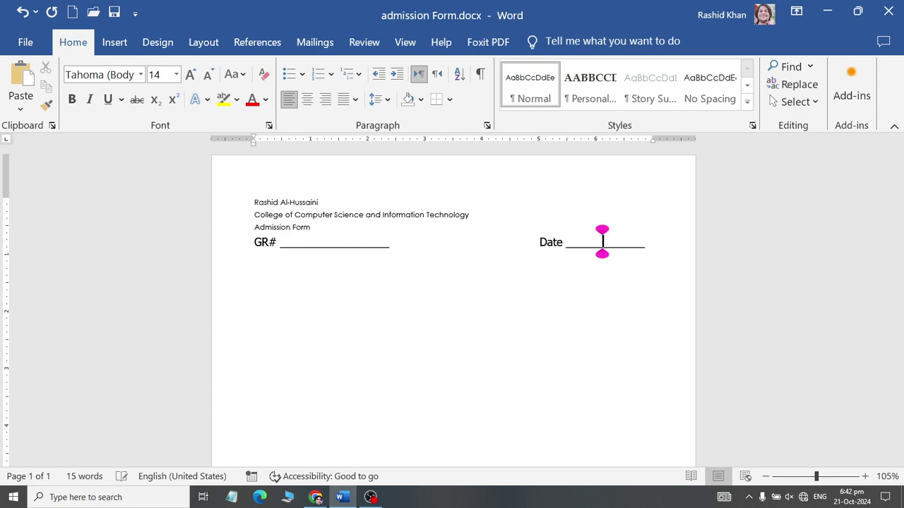
pyautogui.write('_')
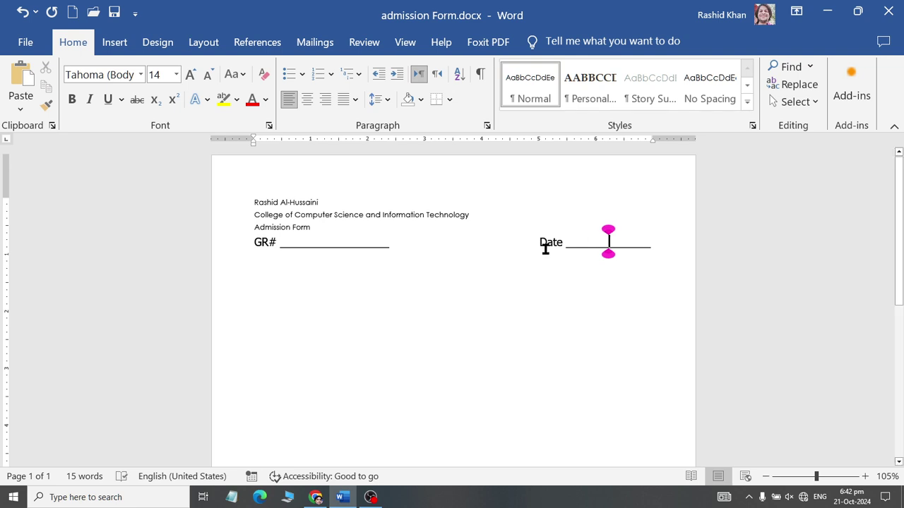
pyautogui.press('Up')
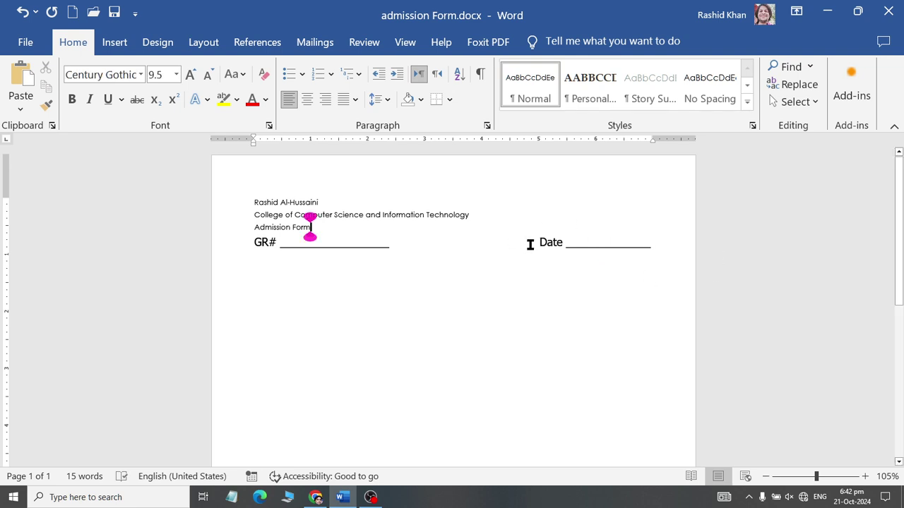
pyautogui.click(538, 243)
pyautogui.press('BackSpace')
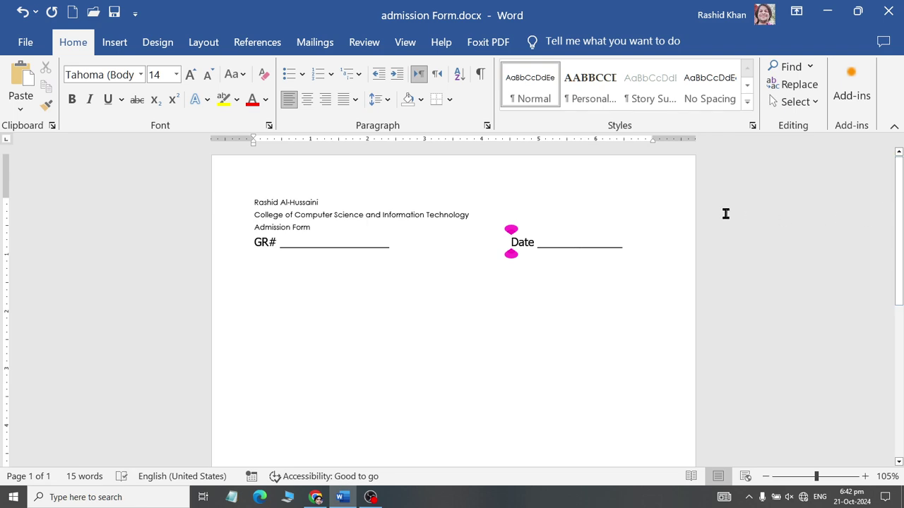
pyautogui.press('End')
pyautogui.write('____')
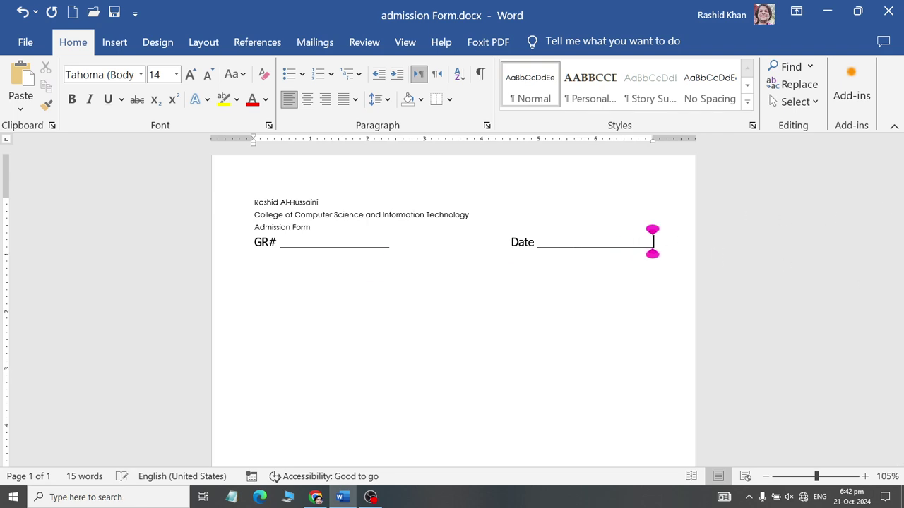
pyautogui.write('_')
pyautogui.press('BackSpace')
pyautogui.press('Return')
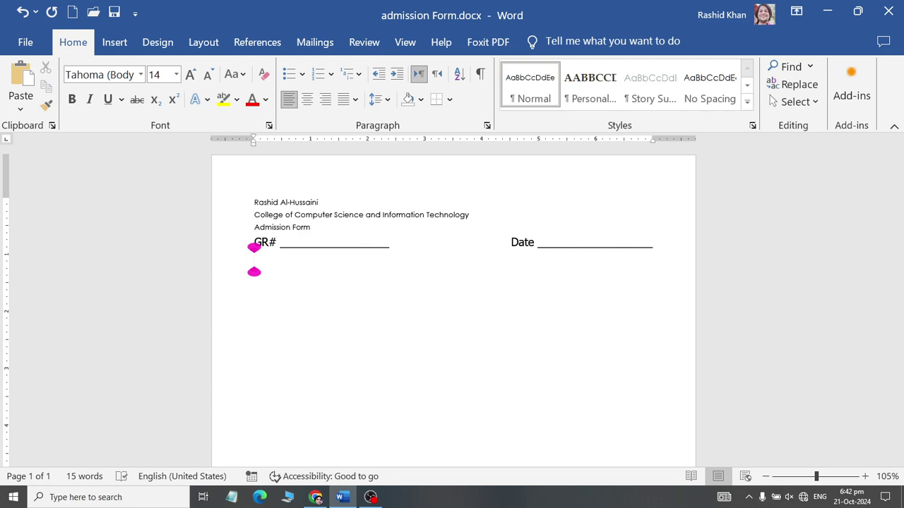
pyautogui.write('Full Nam')
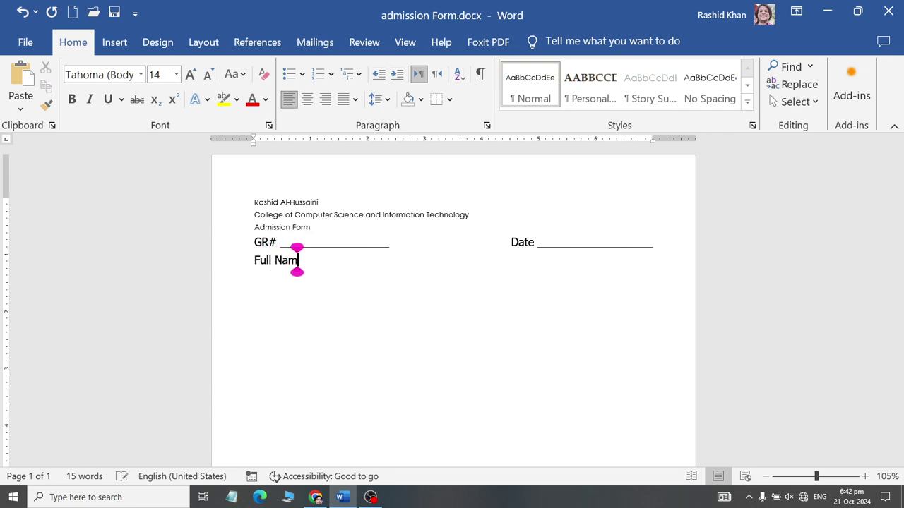
pyautogui.write('e ________________________________')
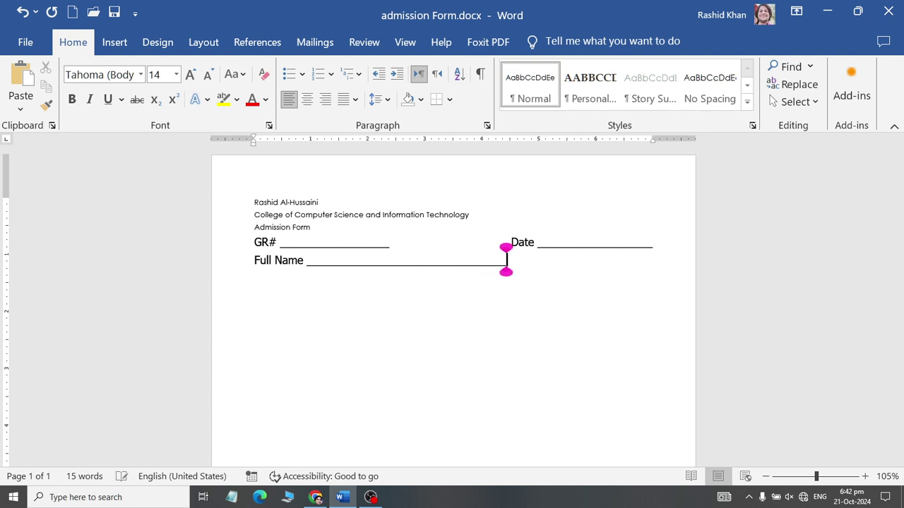
pyautogui.write('________________________')
# Step: Fit the Full Name underline and add a 'Father's Name' line with a blank
pyautogui.press('BackSpace')
pyautogui.press('Return')
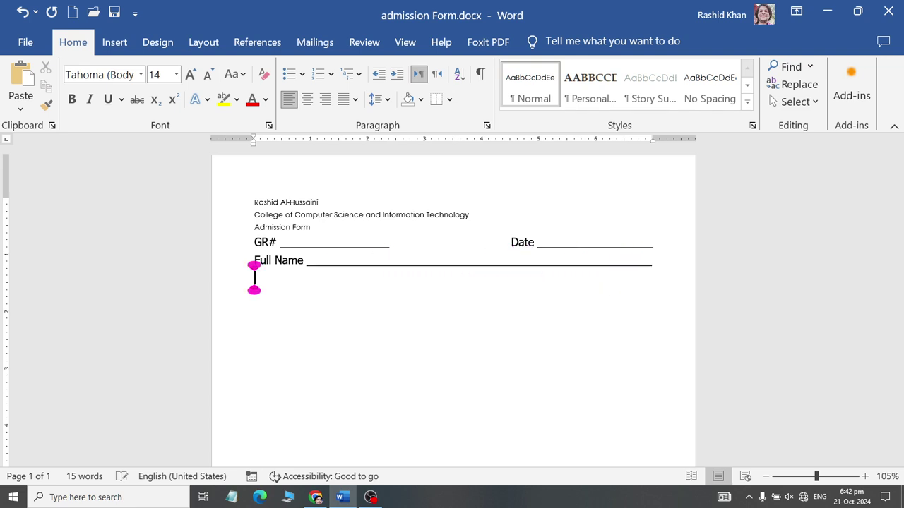
pyautogui.write("Father's")
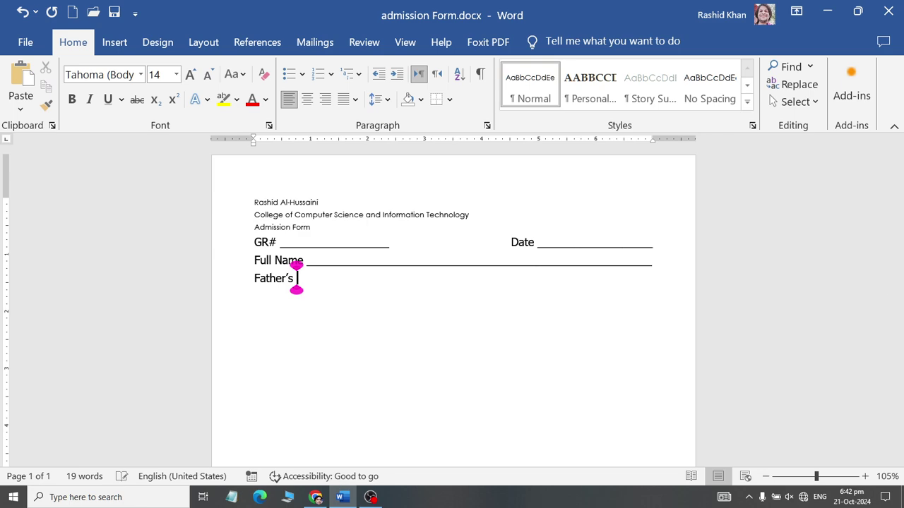
pyautogui.write(' Name ______________________')
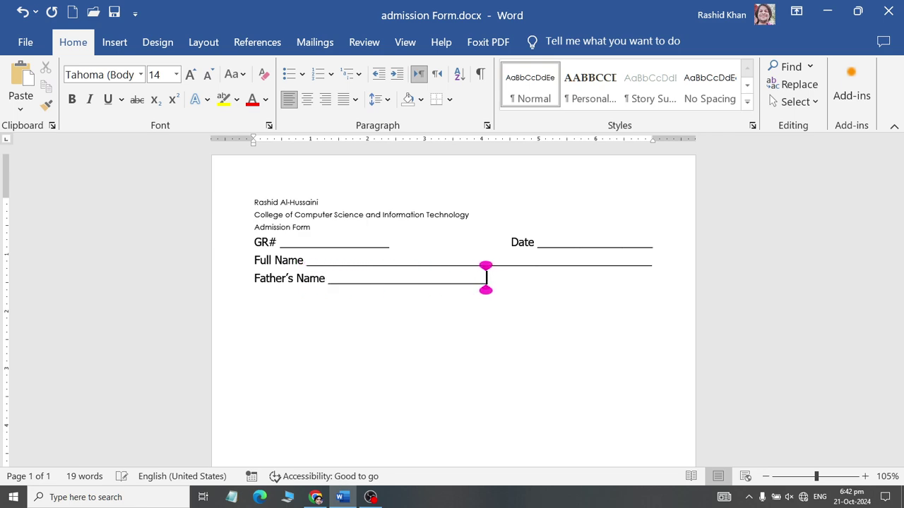
pyautogui.write('________________________')
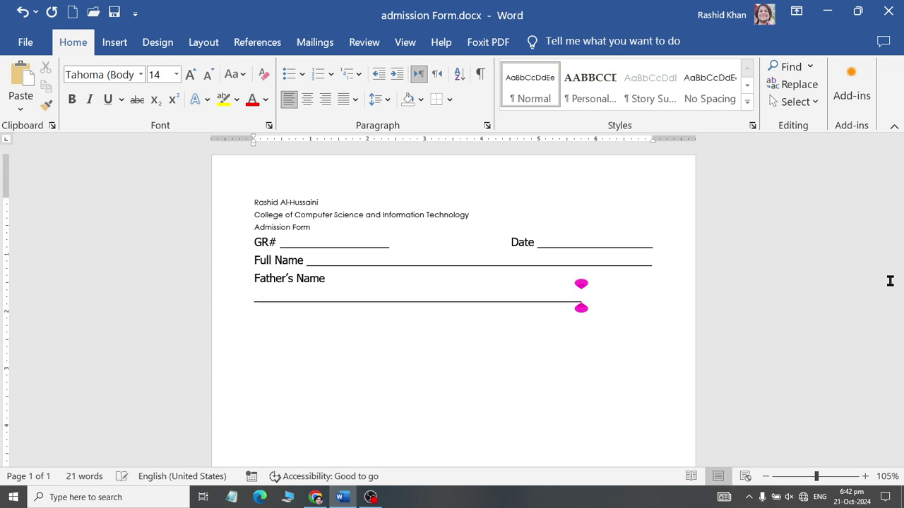
pyautogui.press('BackSpace')
pyautogui.press('Return')
# Step: Add a Surname line with a Date of Birth blank, then start 'Date of Birth in words'
pyautogui.write('Surnmae')
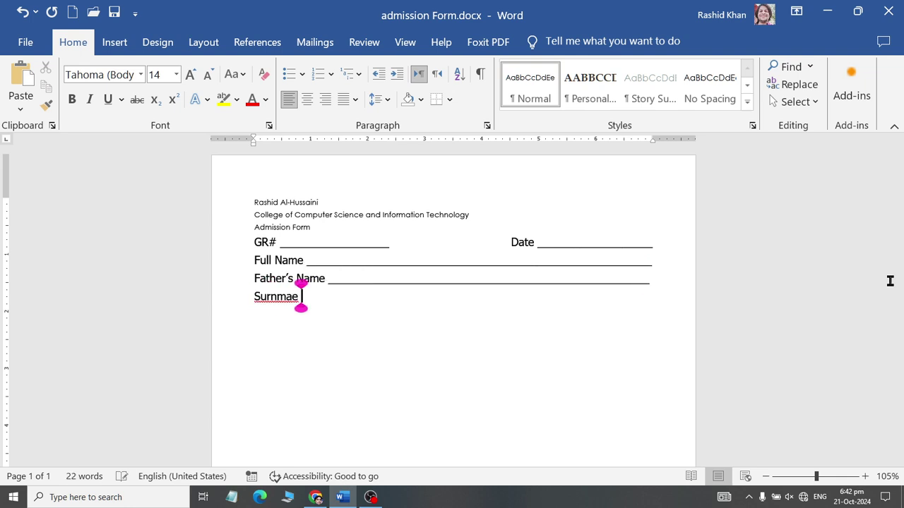
pyautogui.press('BackSpace')
pyautogui.press('BackSpace')
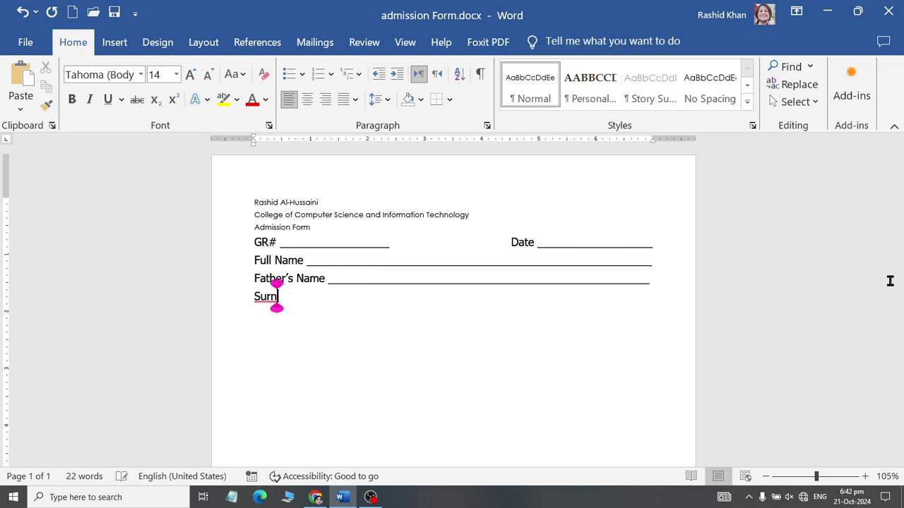
pyautogui.write('ame ________________')
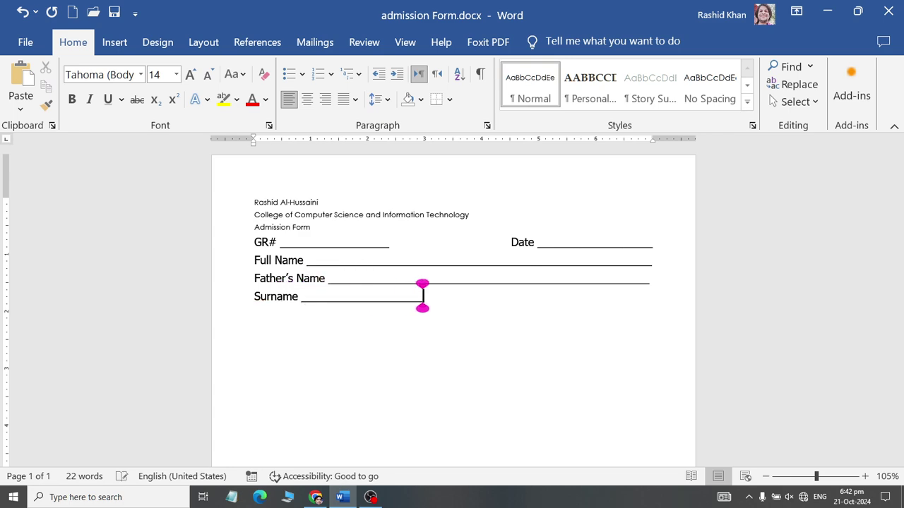
pyautogui.write('___')
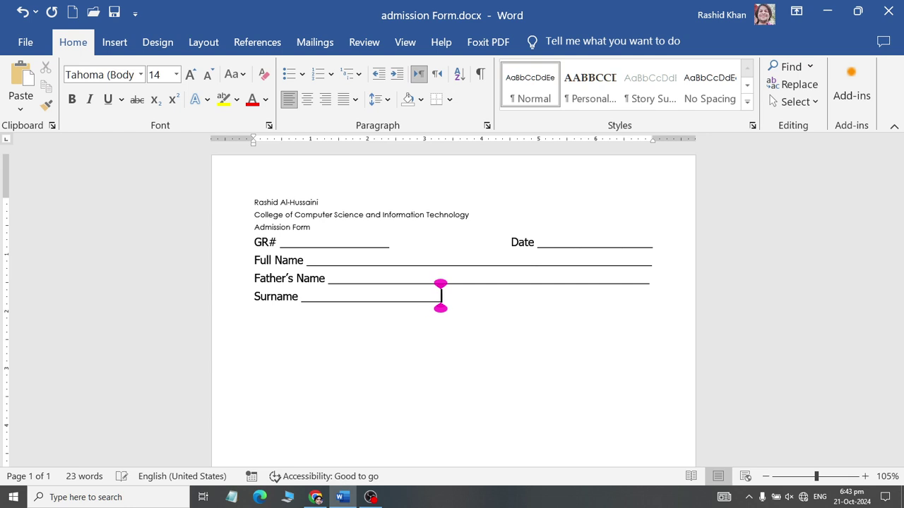
pyautogui.write('__')
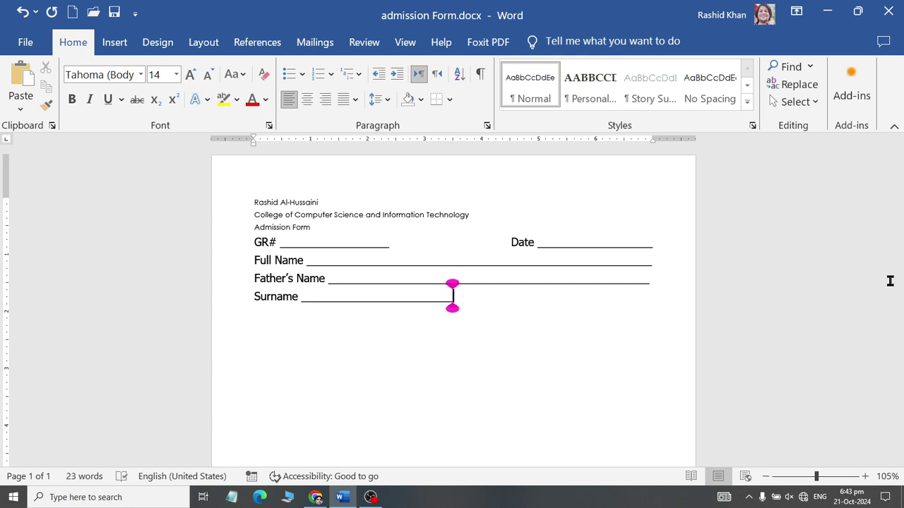
pyautogui.write('_')
pyautogui.press('Tab')
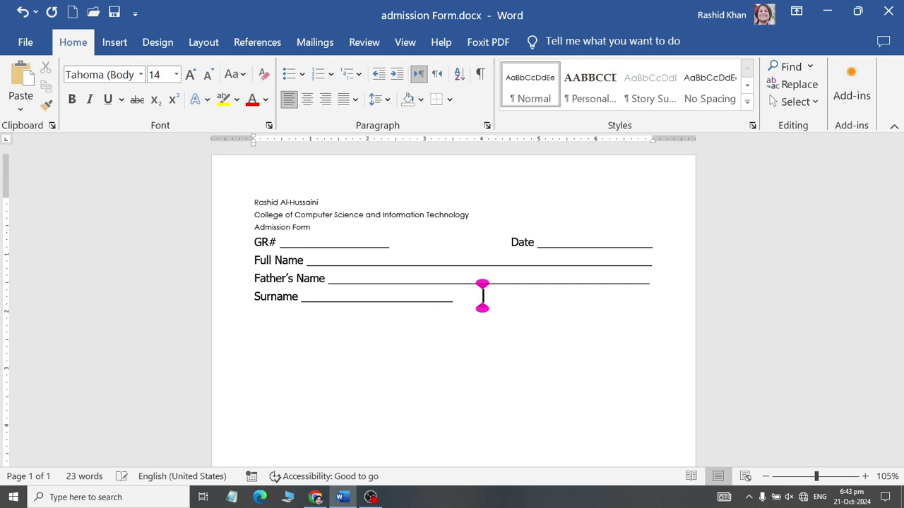
pyautogui.write('Date of Bi')
pyautogui.press('BackSpace')
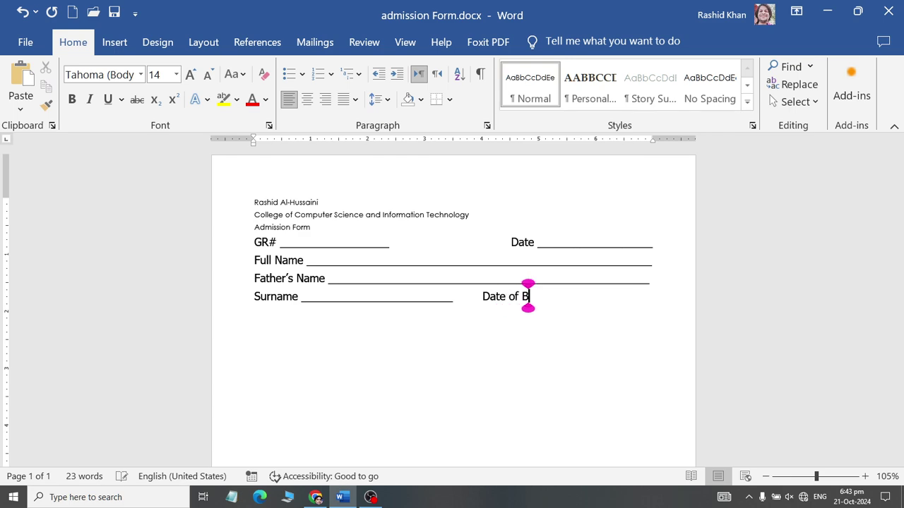
pyautogui.press('BackSpace')
pyautogui.write('Birt')
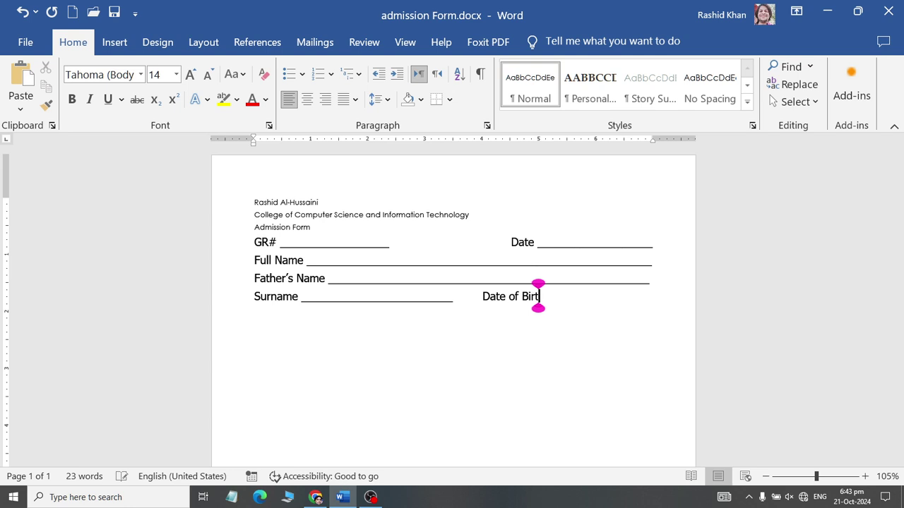
pyautogui.write('h _________________')
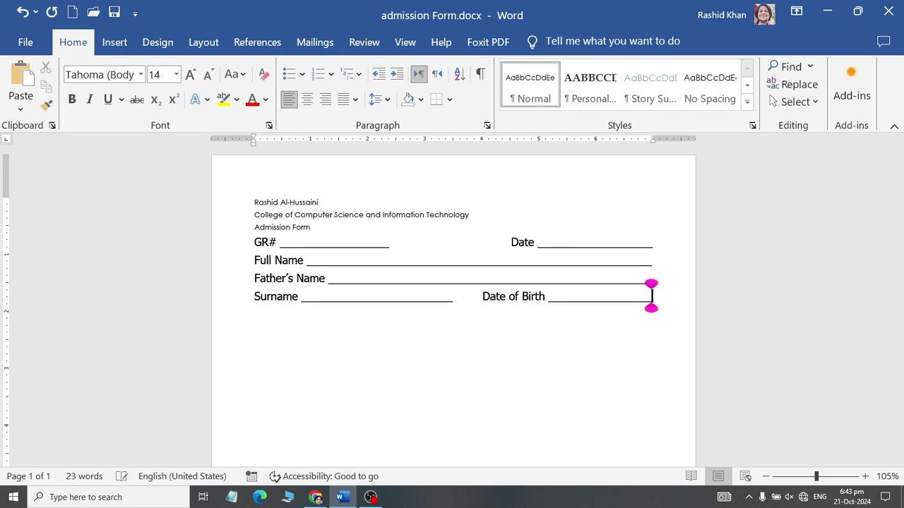
pyautogui.write('_')
pyautogui.press('BackSpace')
pyautogui.press('Return')
pyautogui.write('Date ')
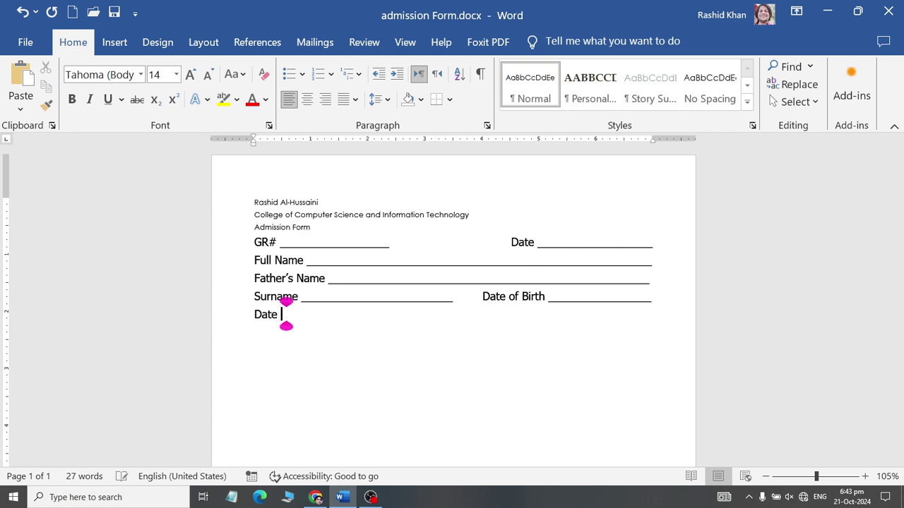
pyautogui.write('of Birth')
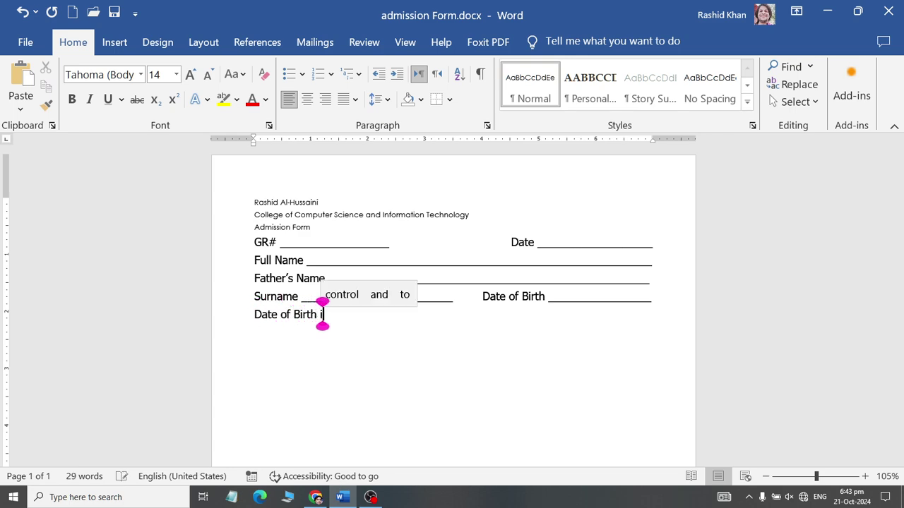
pyautogui.write(' in words ________')
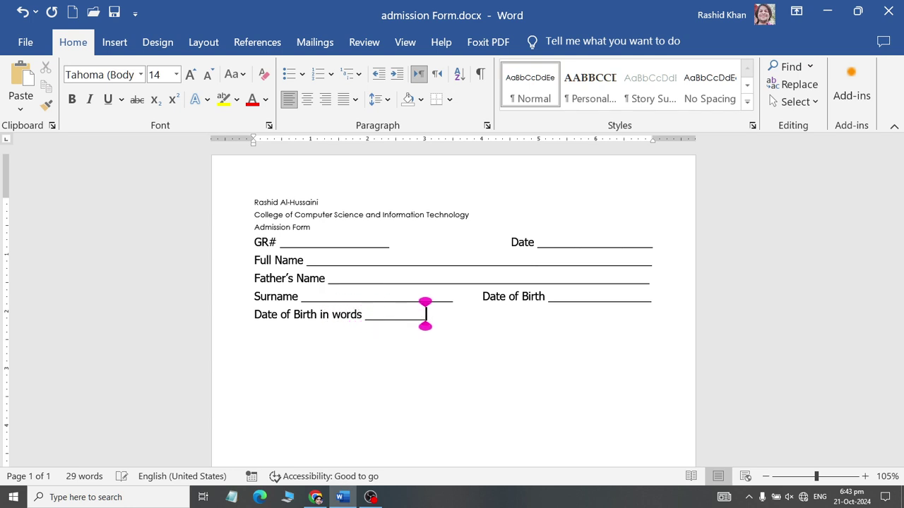
pyautogui.write('_______________________________')
# Step: Fit the 'Date of Birth in words' blank and add a Gender and Course line
pyautogui.press('BackSpace')
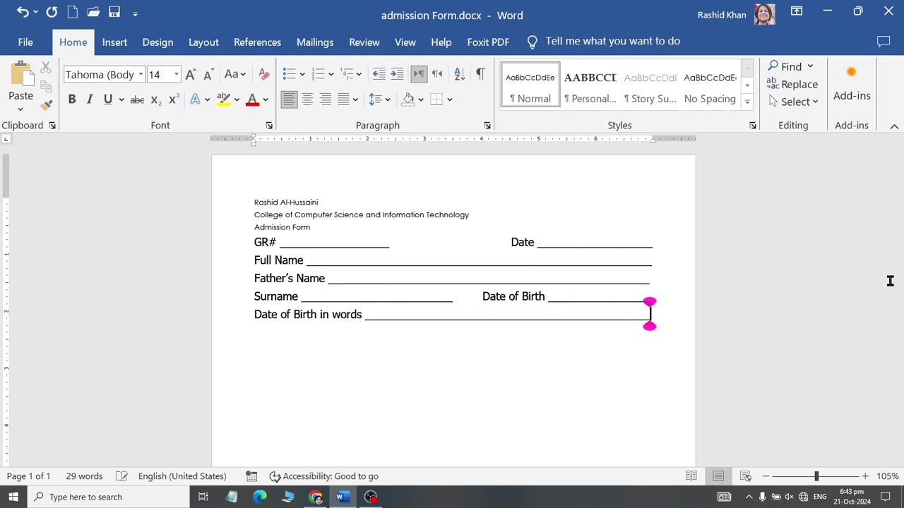
pyautogui.press('Return')
pyautogui.write('Ge')
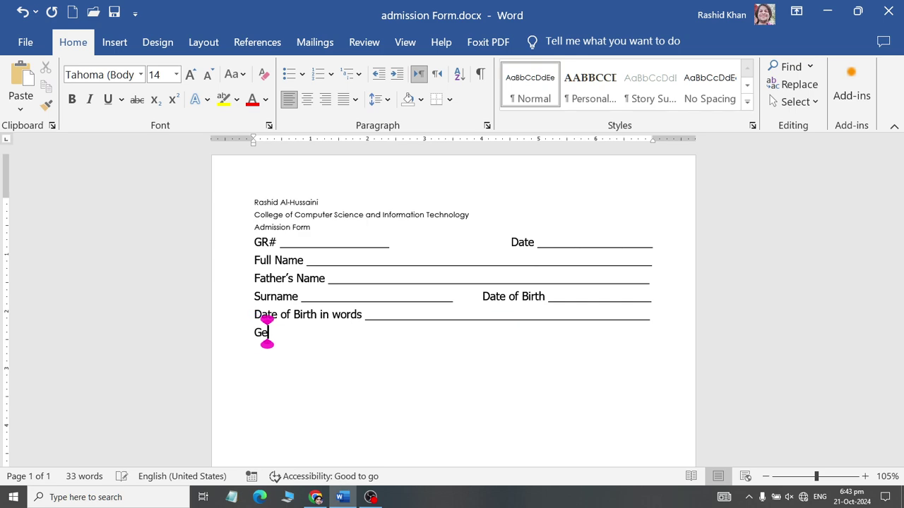
pyautogui.write('nder _')
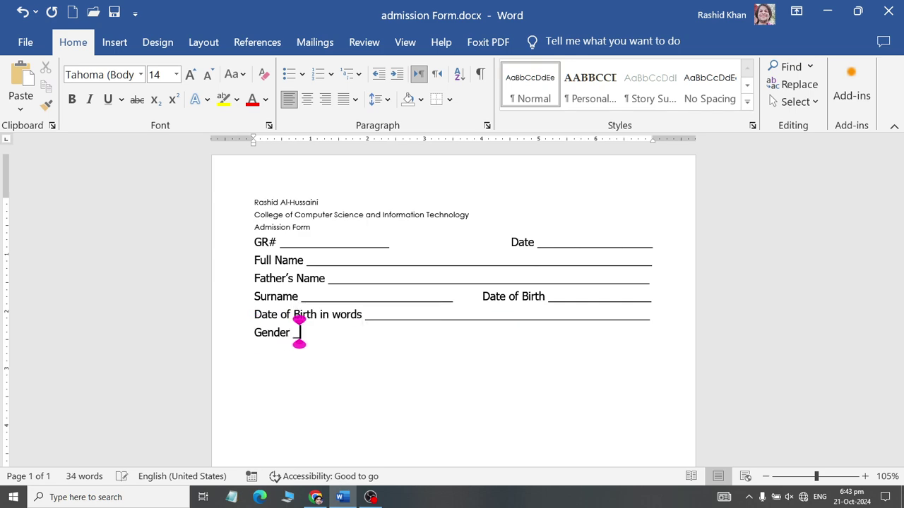
pyautogui.write('_________________________')
pyautogui.press('BackSpace')
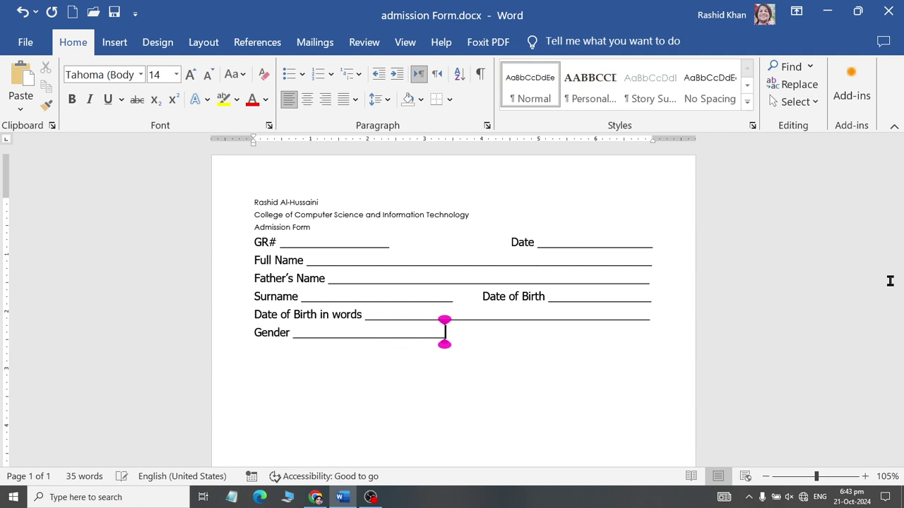
pyautogui.write('_')
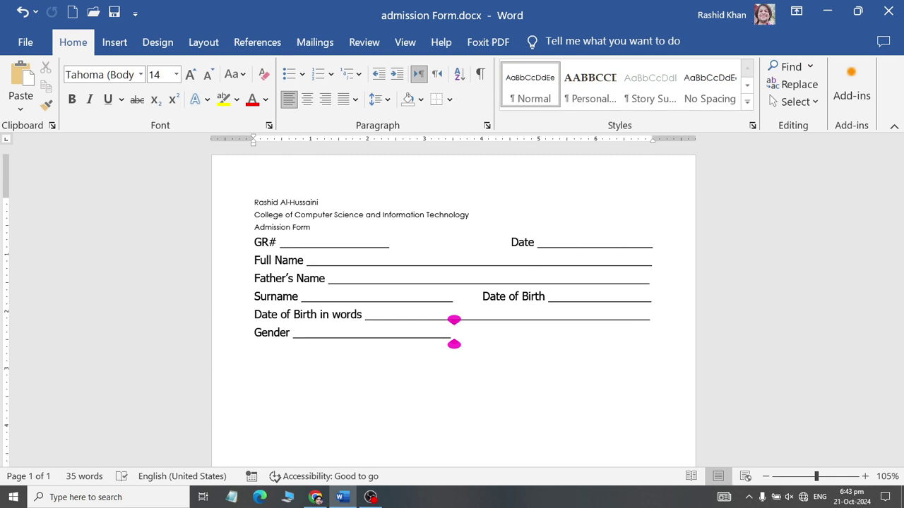
pyautogui.write('Co')
pyautogui.press('BackSpace')
pyautogui.press('BackSpace')
pyautogui.press('Tab')
pyautogui.write('Course ')
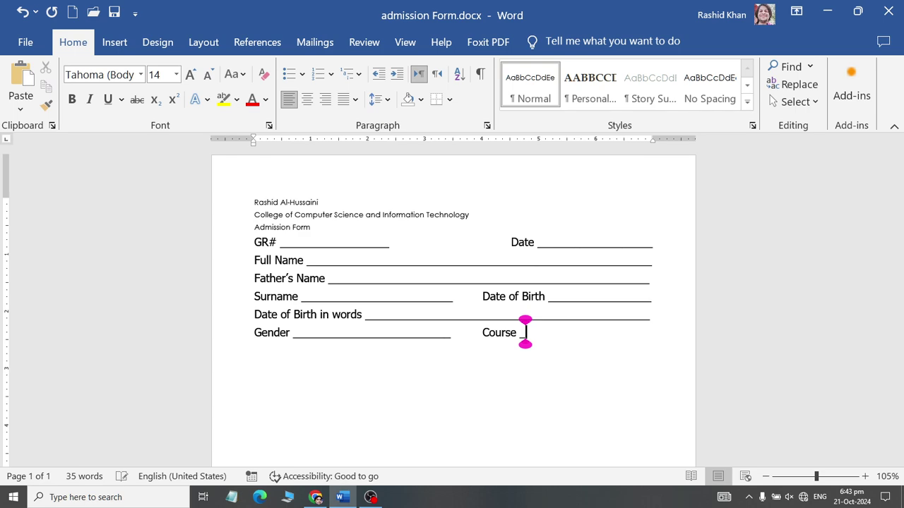
pyautogui.write('_____________________')
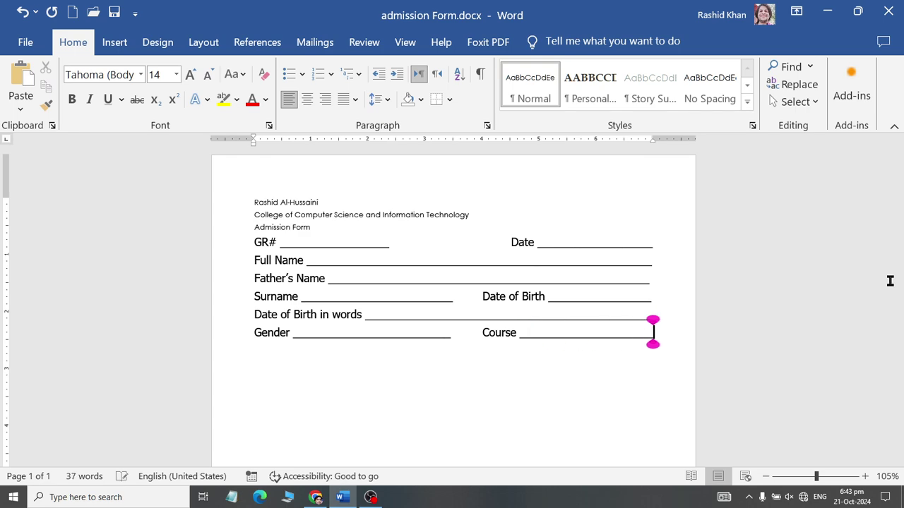
pyautogui.press('Return')
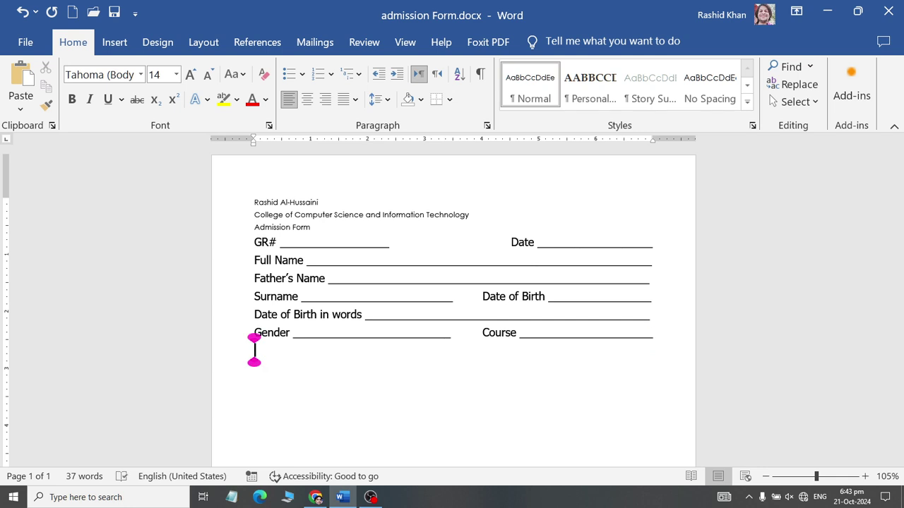
# Step: Add an 'Address' field with an underlined blank spanning two lines
pyautogui.write('Add')
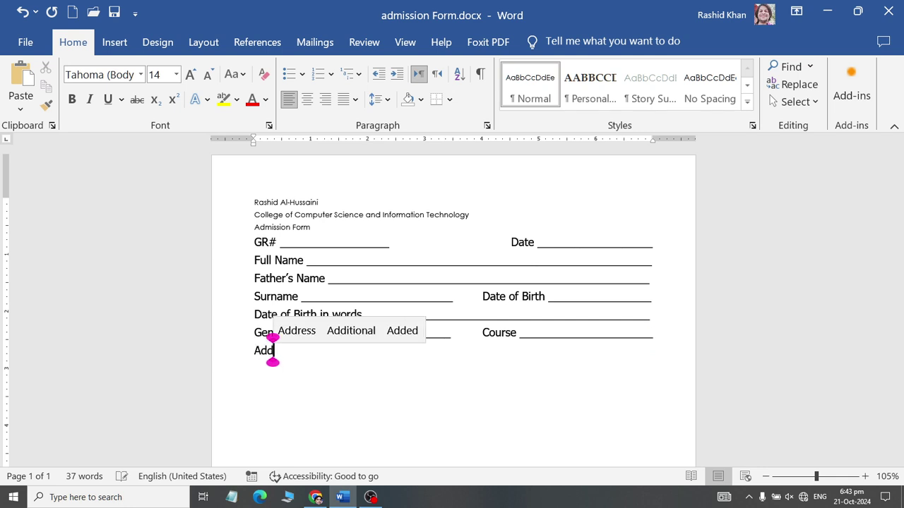
pyautogui.write('ress ________________')
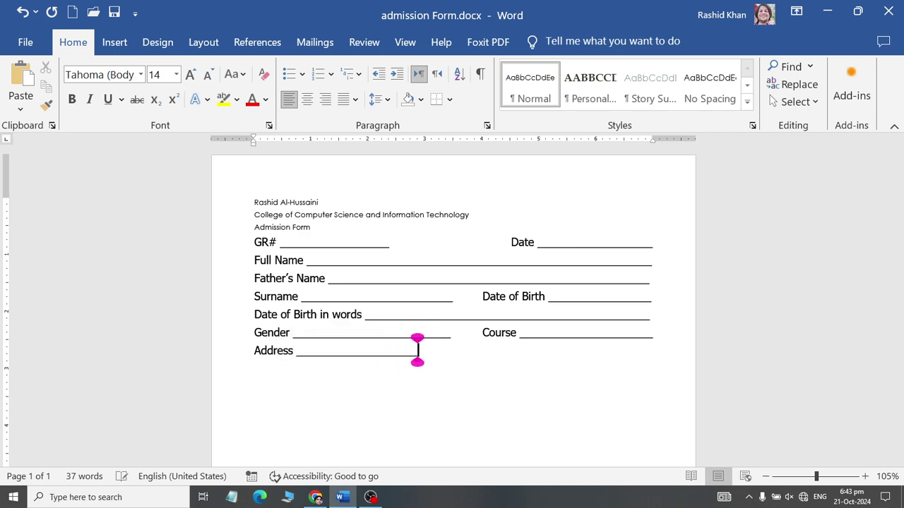
pyautogui.write('_____________________')
pyautogui.write('_')
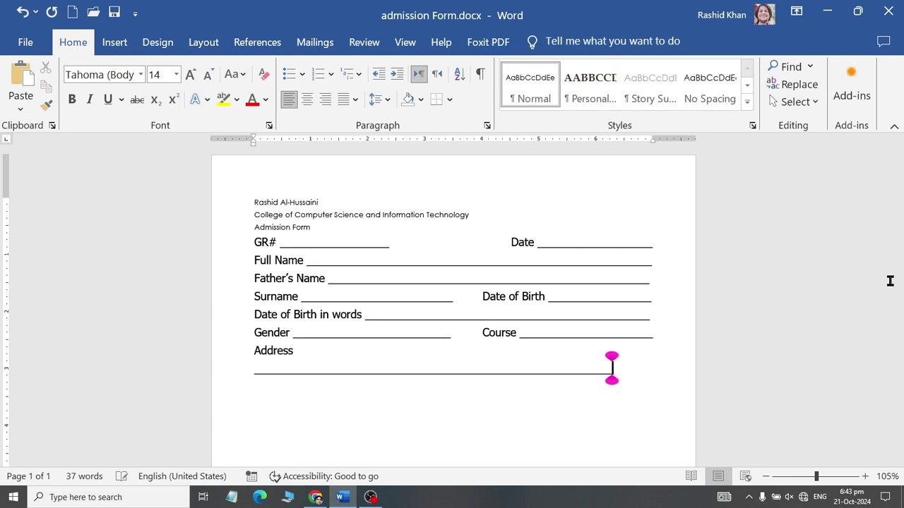
pyautogui.press('BackSpace')
pyautogui.press('Return')
pyautogui.write('_______________')
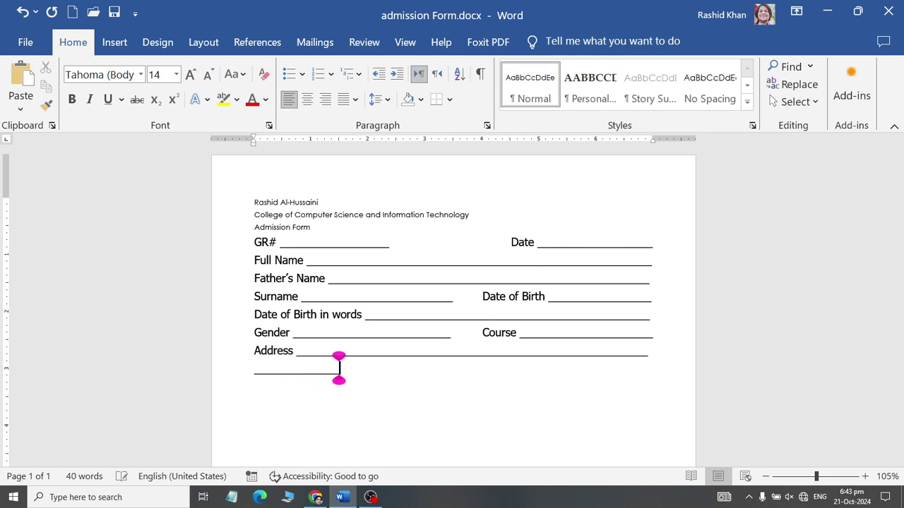
pyautogui.write('_______________________________________________________')
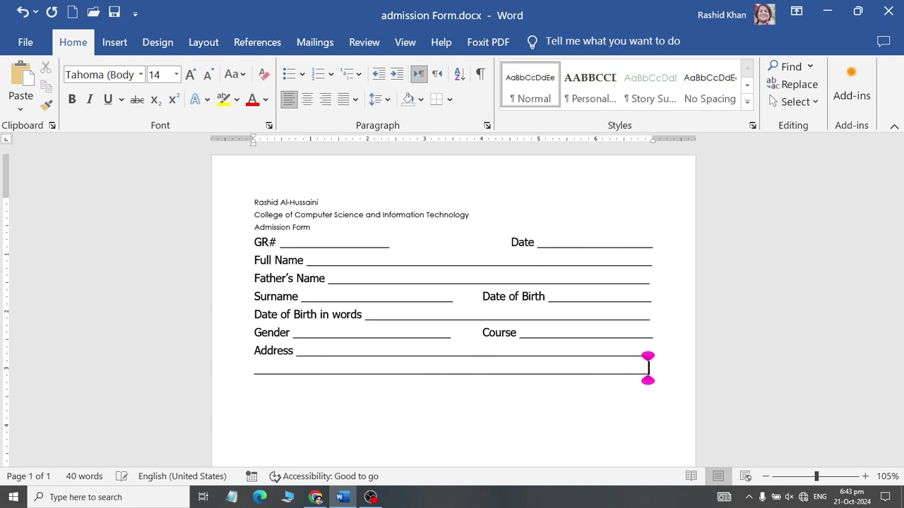
pyautogui.write('_')
pyautogui.press('BackSpace')
pyautogui.press('Return')
# Step: Adjust the empty line below the Address blank, undoing an accidental deletion
pyautogui.write('ity')
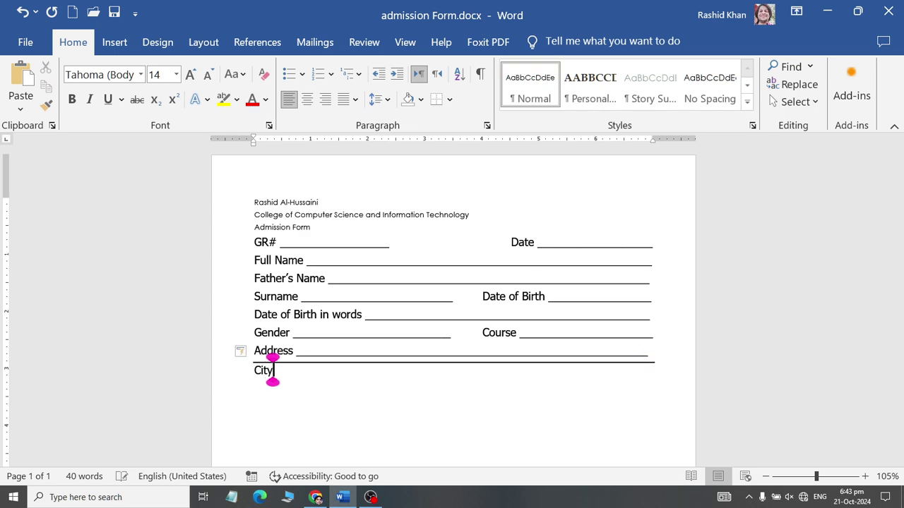
pyautogui.press('BackSpace')
pyautogui.press('BackSpace')
pyautogui.press('BackSpace')
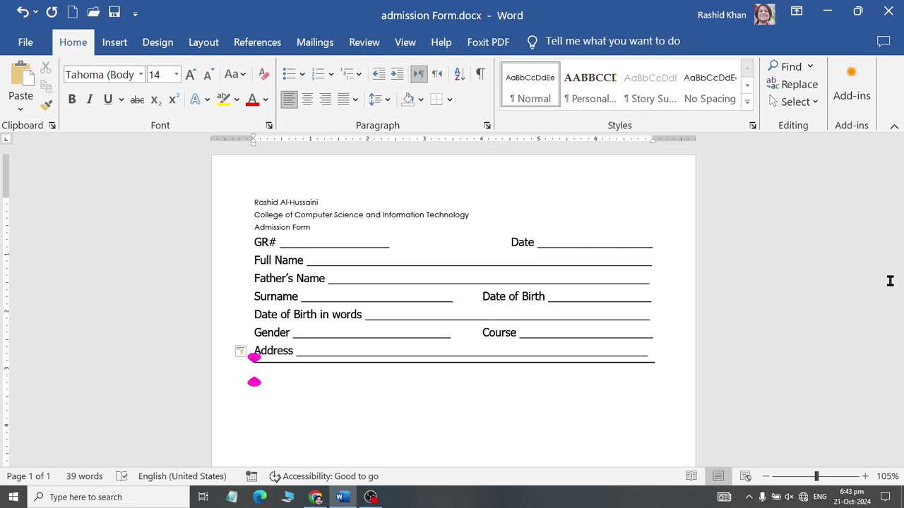
pyautogui.write('City')
pyautogui.press('BackSpace')
pyautogui.press('BackSpace')
pyautogui.press('BackSpace')
pyautogui.press('Return')
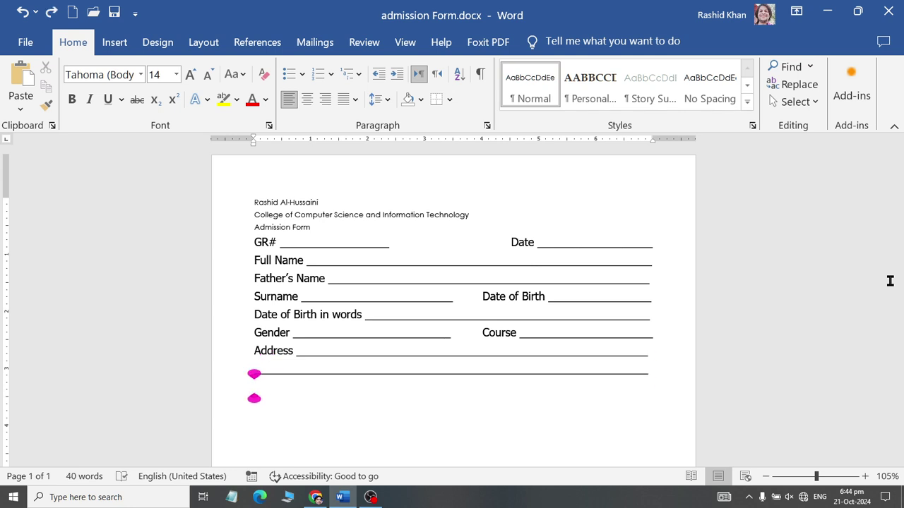
pyautogui.press('Left')
pyautogui.press('Right')
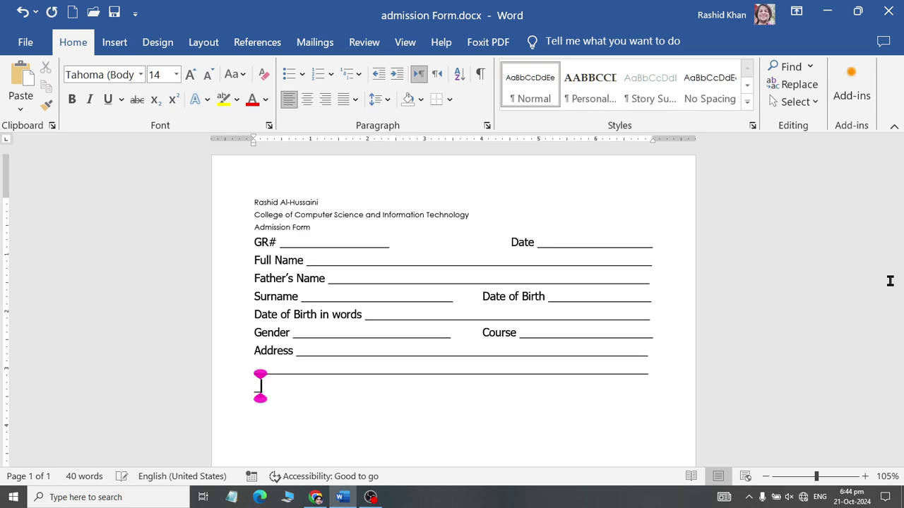
pyautogui.press('Left')
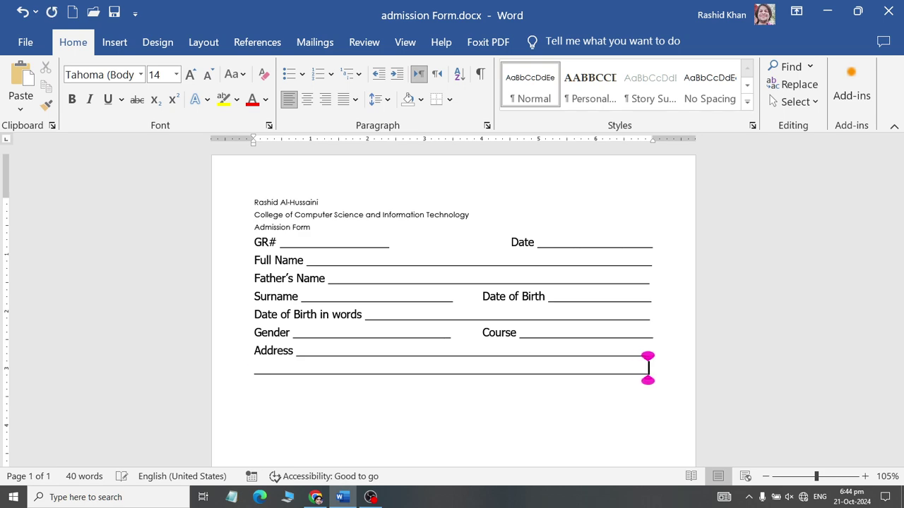
pyautogui.press('Delete')
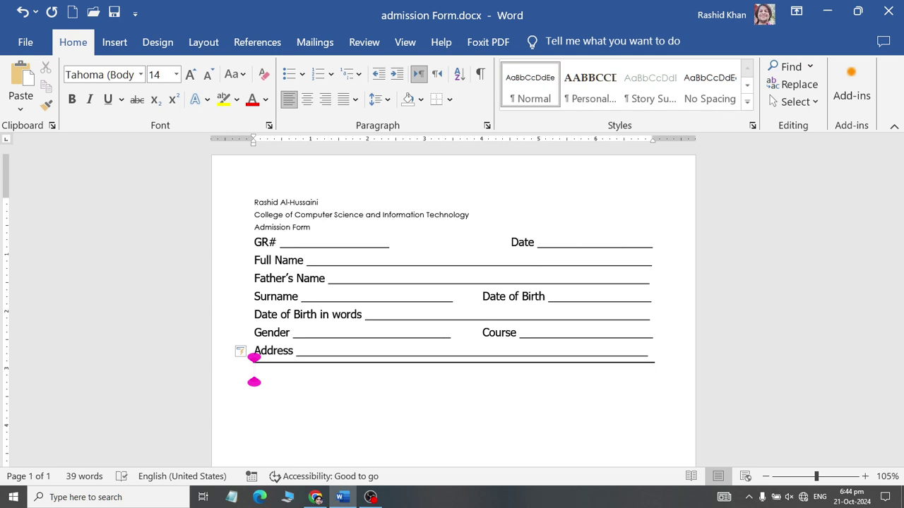
pyautogui.click(21, 12)
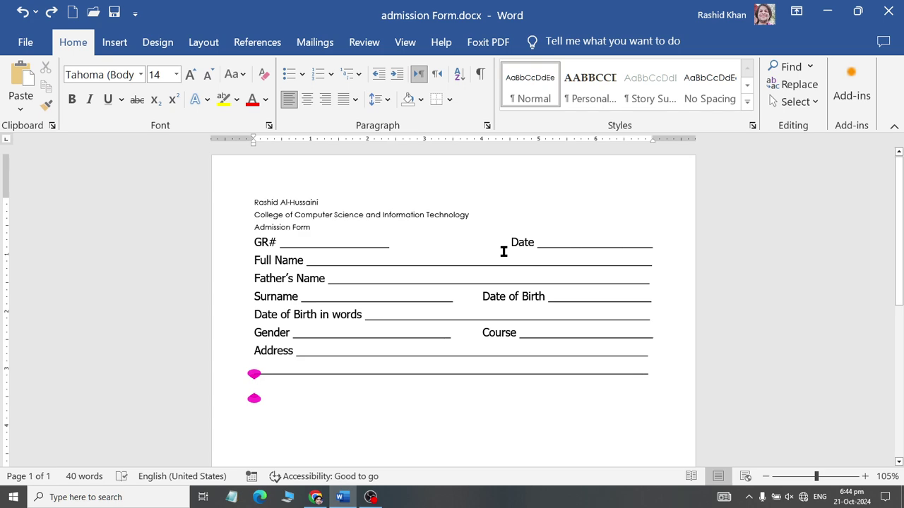
# Step: Add a City and District line with underlined blanks in two columns
pyautogui.write('City _')
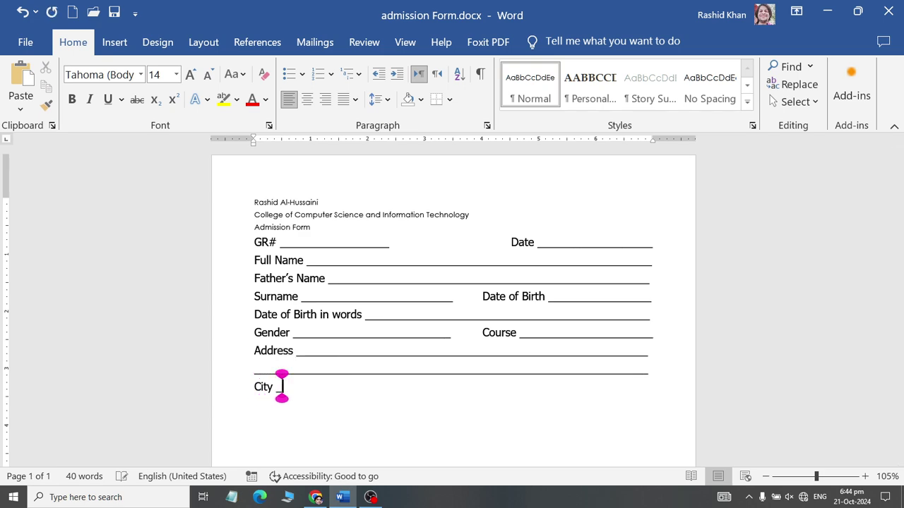
pyautogui.write('_______________________')
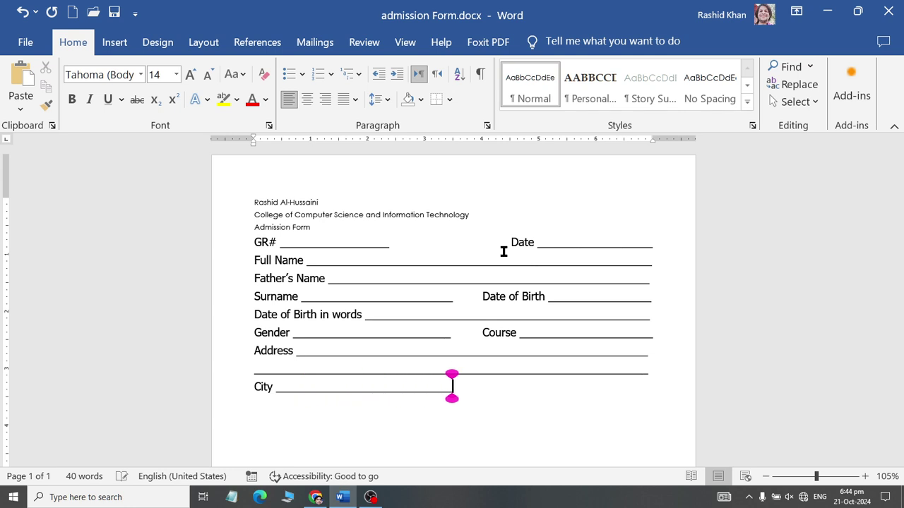
pyautogui.press('Tab')
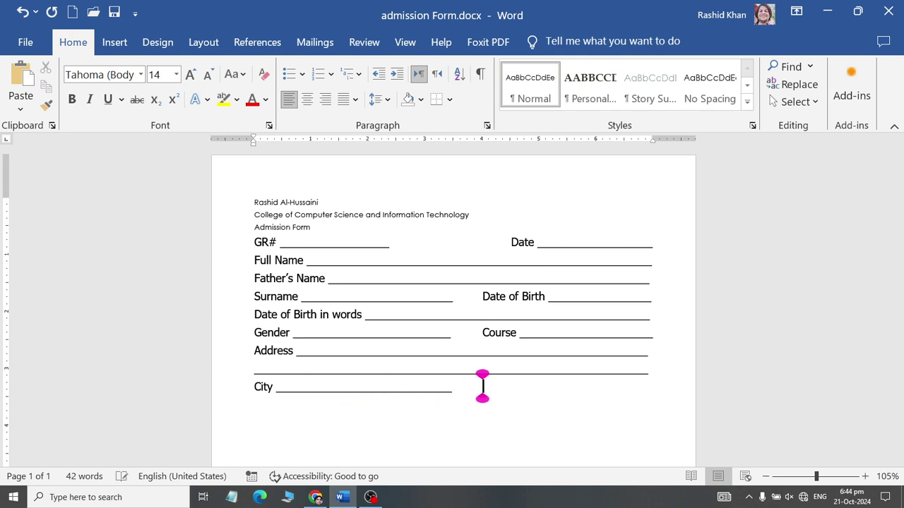
pyautogui.press('BackSpace')
pyautogui.press('Tab')
pyautogui.write('D')
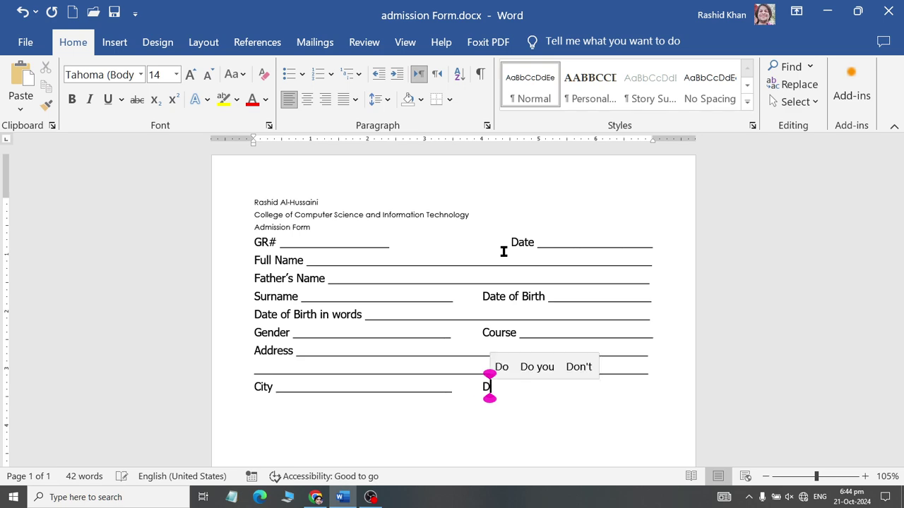
pyautogui.write('istrict ___________')
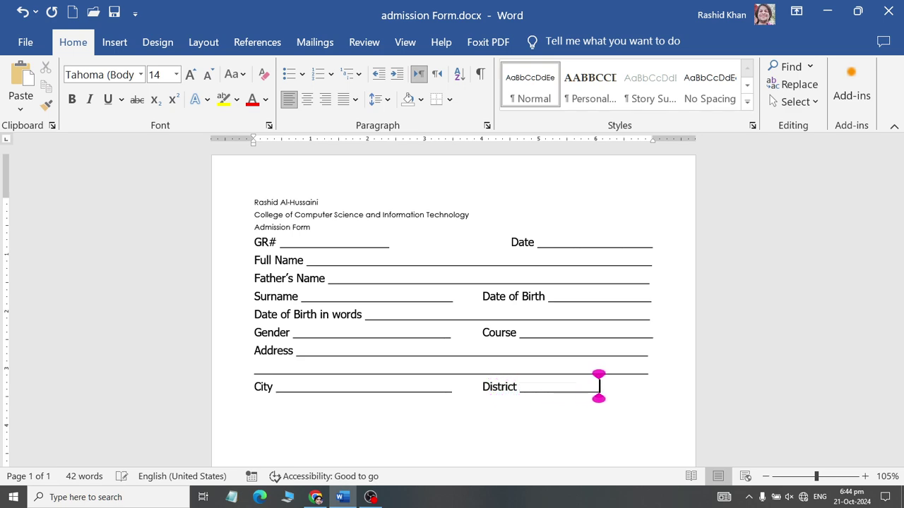
pyautogui.write('__________')
pyautogui.press('BackSpace')
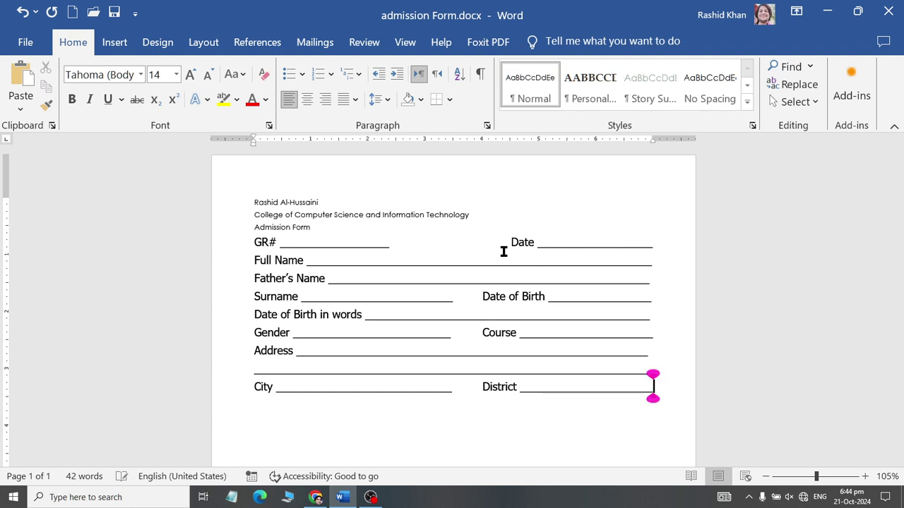
pyautogui.press('Return')
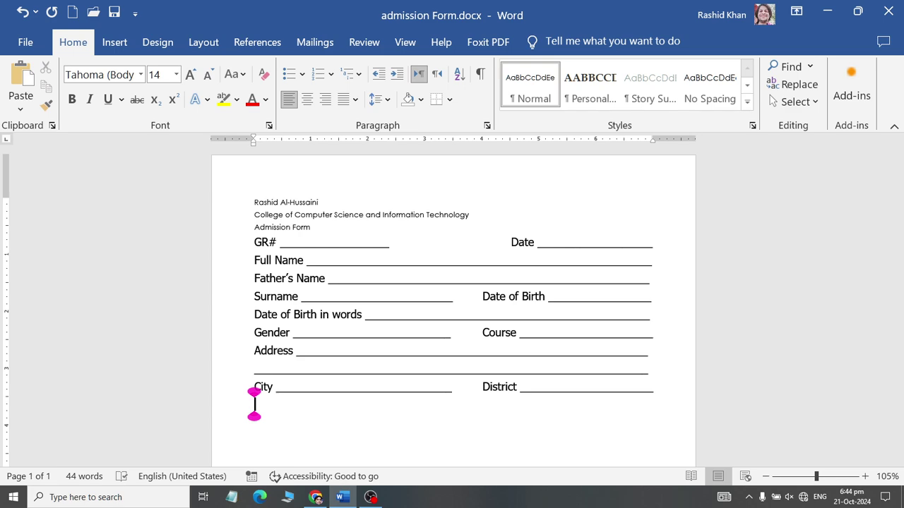
# Step: Add a Contact and Whatsapp line with underlined blanks, fixing typos
pyautogui.write('Xom')
pyautogui.press('BackSpace')
pyautogui.press('BackSpace')
pyautogui.press('BackSpace')
pyautogui.write('Con')
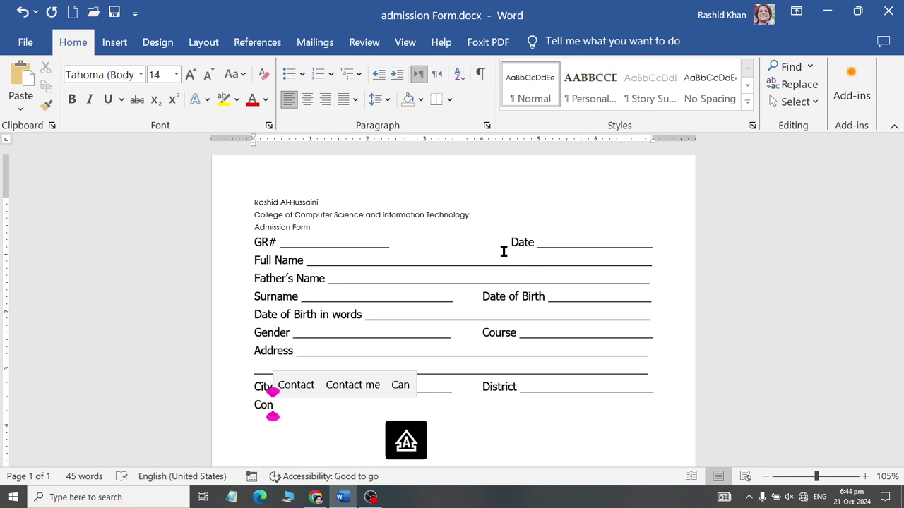
pyautogui.write('TAC')
pyautogui.press('BackSpace')
pyautogui.press('BackSpace')
pyautogui.press('BackSpace')
pyautogui.write('tac')
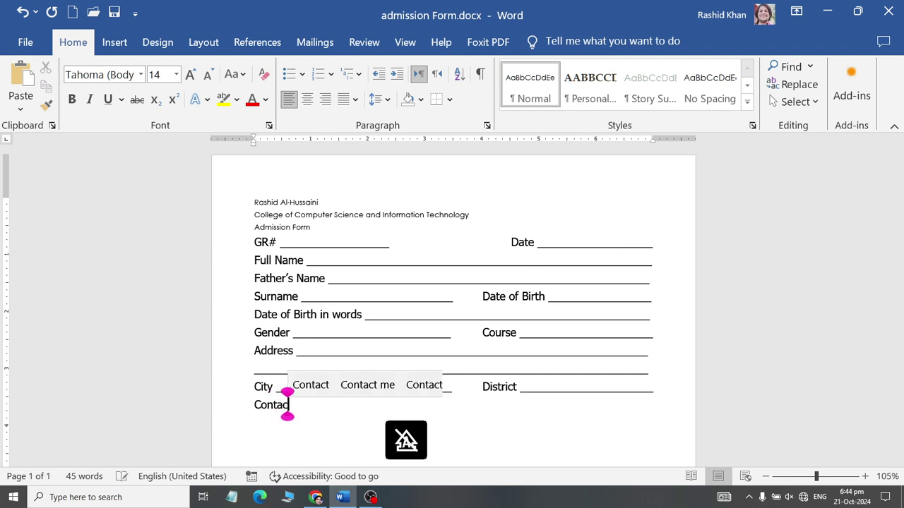
pyautogui.write('t _________________________')
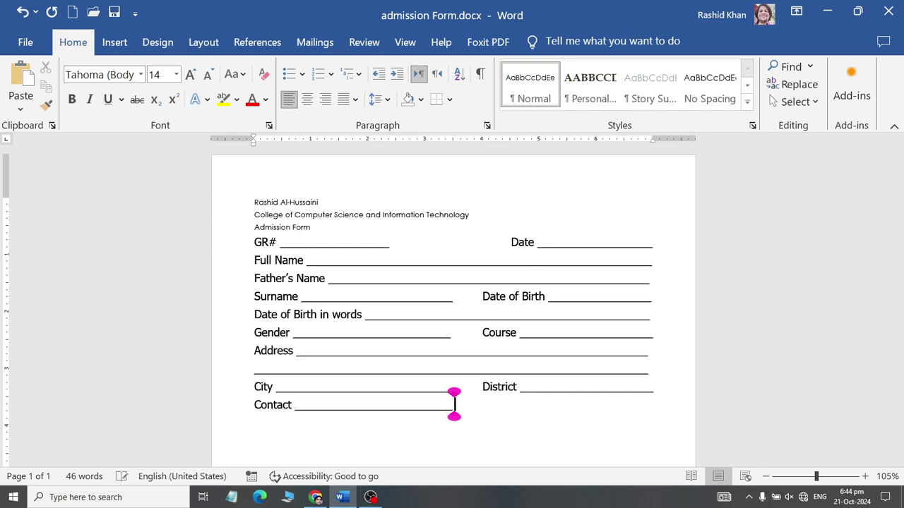
pyautogui.press('Tab')
pyautogui.write('W')
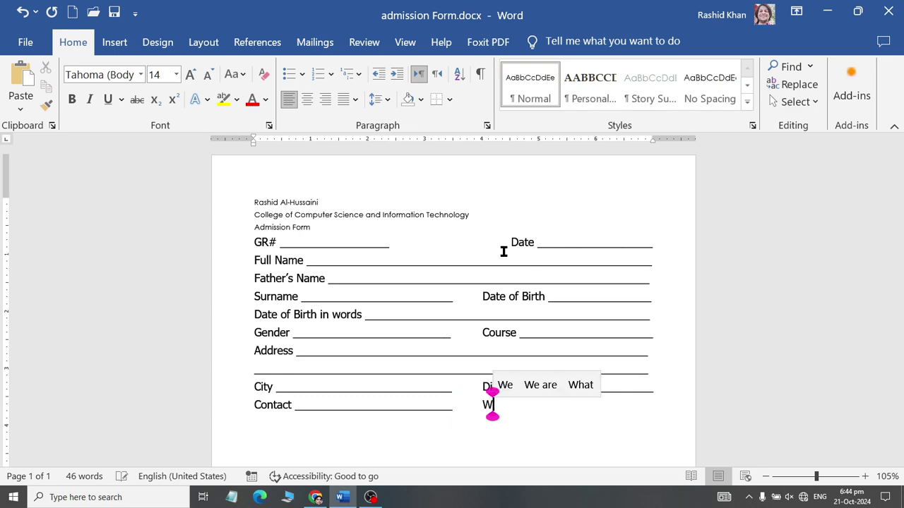
pyautogui.write('atsapp')
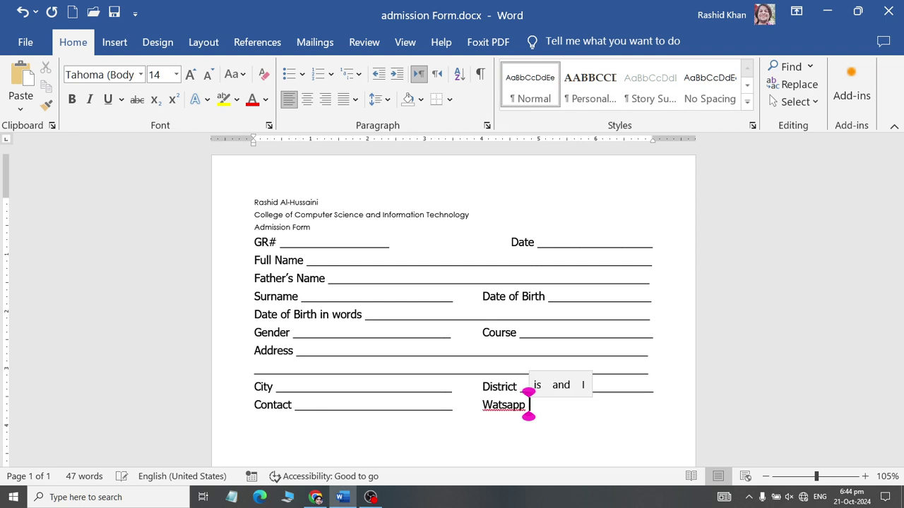
pyautogui.press('BackSpace')
pyautogui.press('BackSpace')
pyautogui.press('BackSpace')
pyautogui.press('BackSpace')
pyautogui.press('BackSpace')
pyautogui.press('BackSpace')
pyautogui.write('ha')
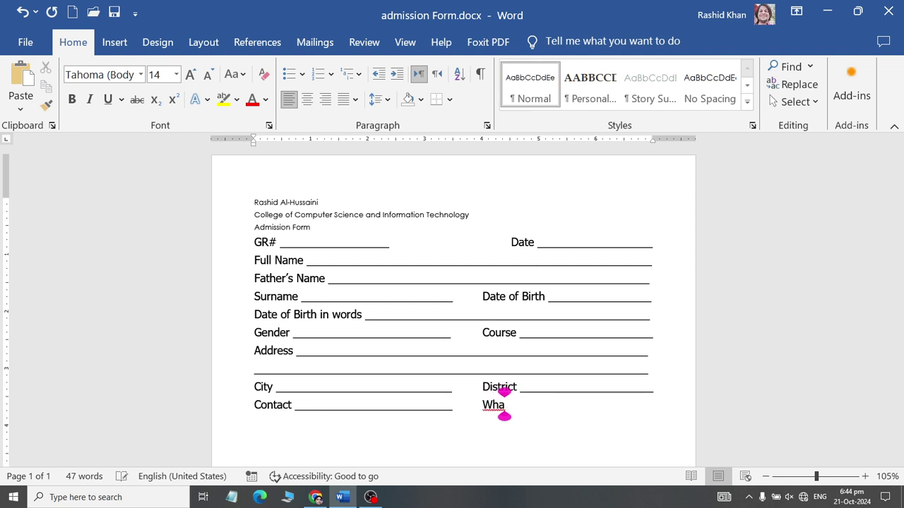
pyautogui.write('tsap')
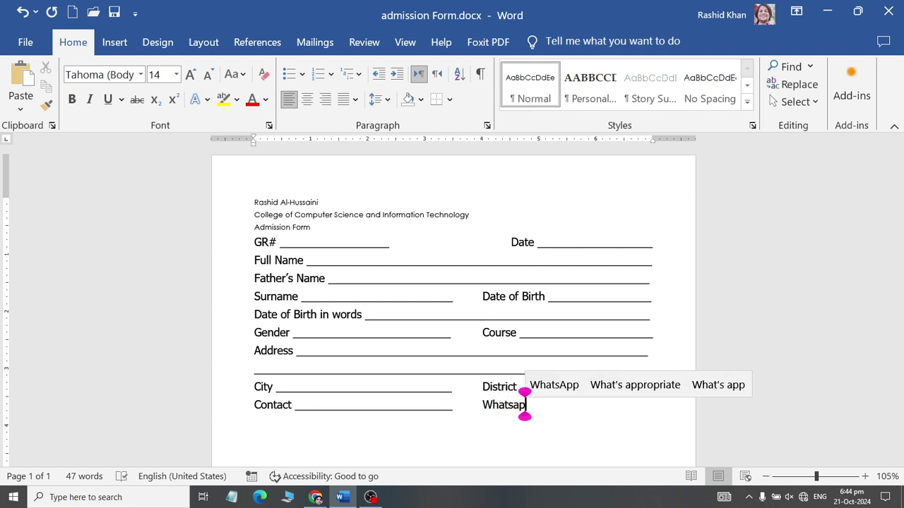
pyautogui.write('p')
pyautogui.press('BackSpace')
pyautogui.press('BackSpace')
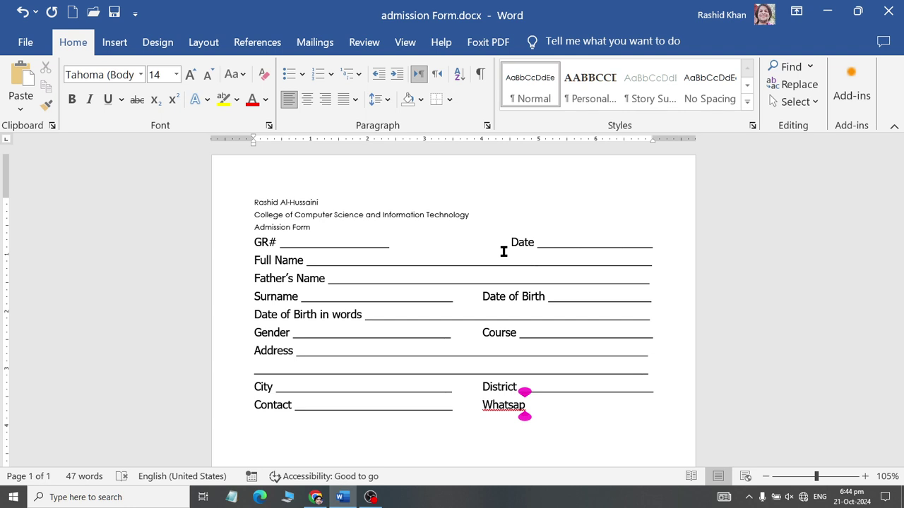
pyautogui.write('p ____________________')
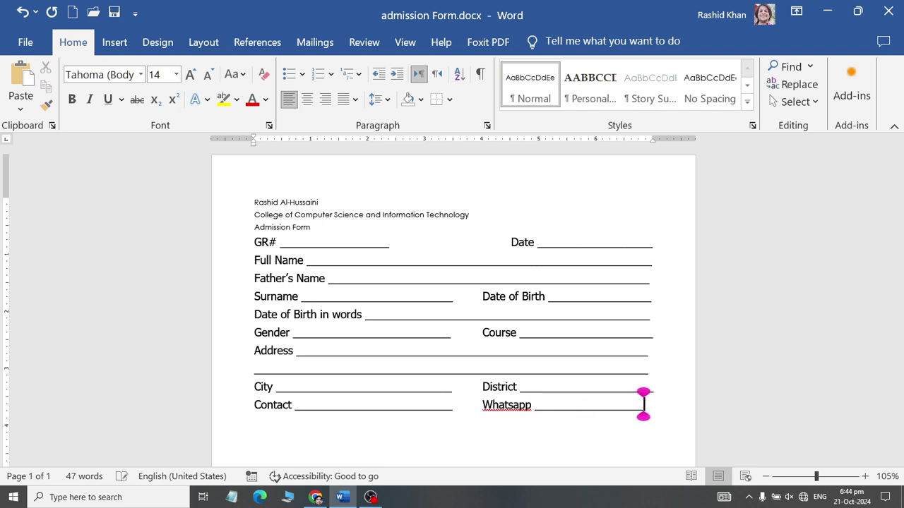
pyautogui.press('Return')
pyautogui.press('BackSpace')
pyautogui.press('Return')
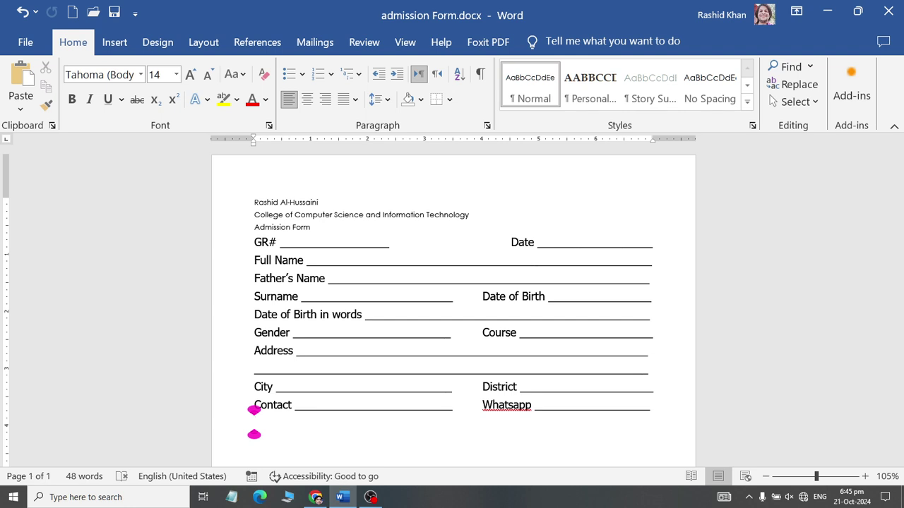
# Step: Prepare the empty line below Contact and reduce the font size to 11
pyautogui.write('Rule')
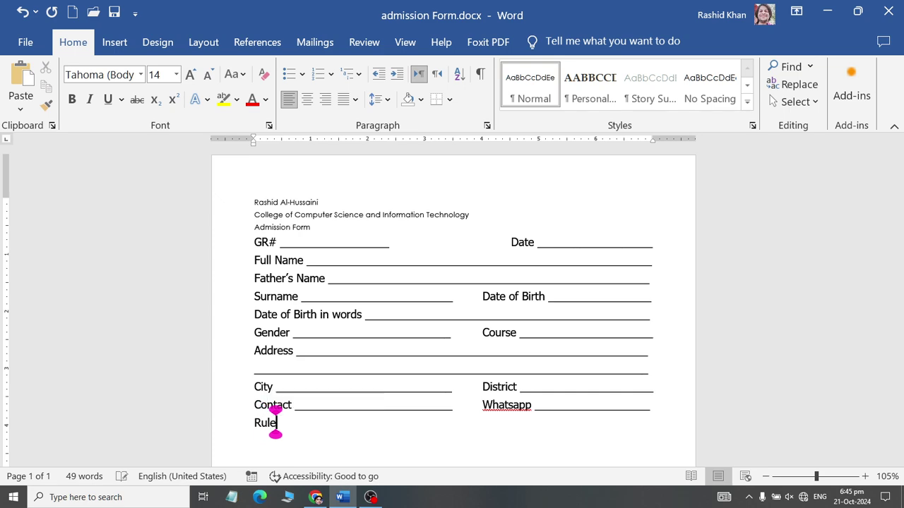
pyautogui.write('s')
pyautogui.press('Return')
pyautogui.press('BackSpace')
pyautogui.press('BackSpace')
pyautogui.press('BackSpace')
pyautogui.press('BackSpace')
pyautogui.press('BackSpace')
pyautogui.click(254, 421)
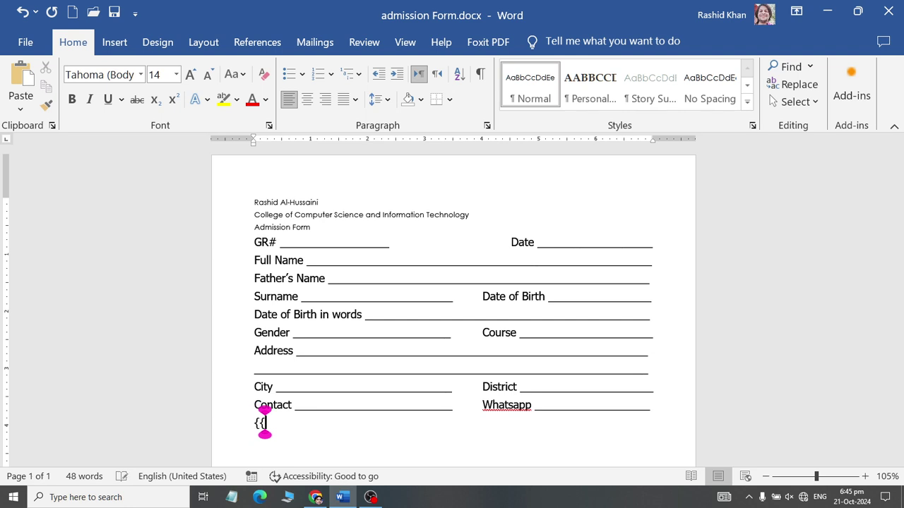
pyautogui.write('{')
pyautogui.press('BackSpace')
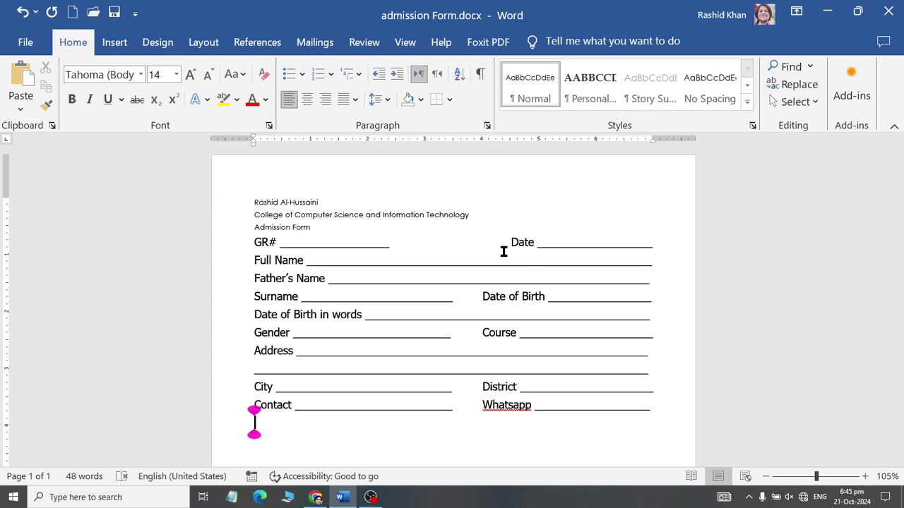
pyautogui.click(208, 74)
pyautogui.click(208, 74)
# Step: Type a 'Rules' heading and generate a placeholder paragraph with =rand(1)
pyautogui.write('Rules')
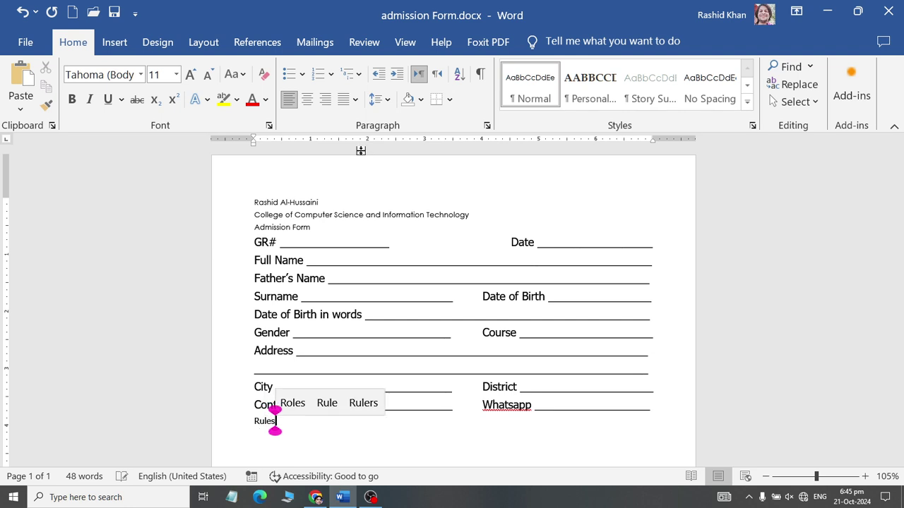
pyautogui.press('Return')
pyautogui.write('=rand(')
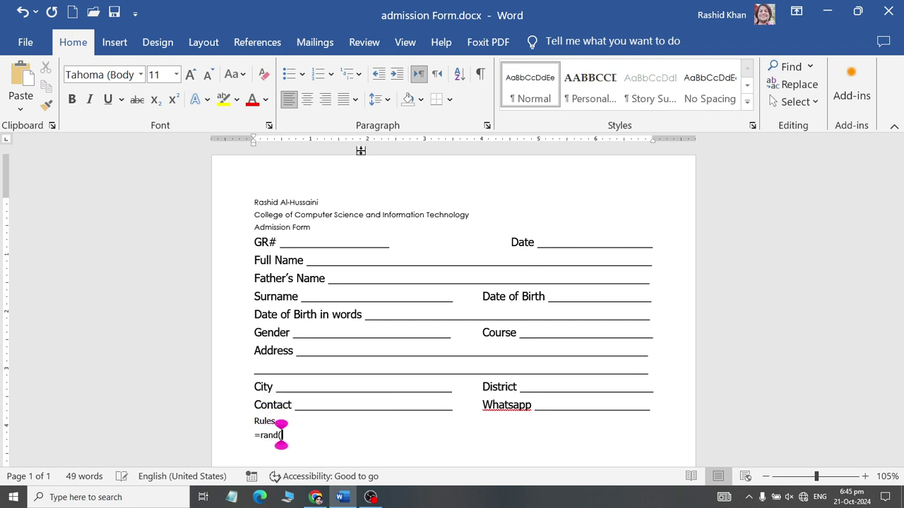
pyautogui.write('1)')
pyautogui.press('Return')
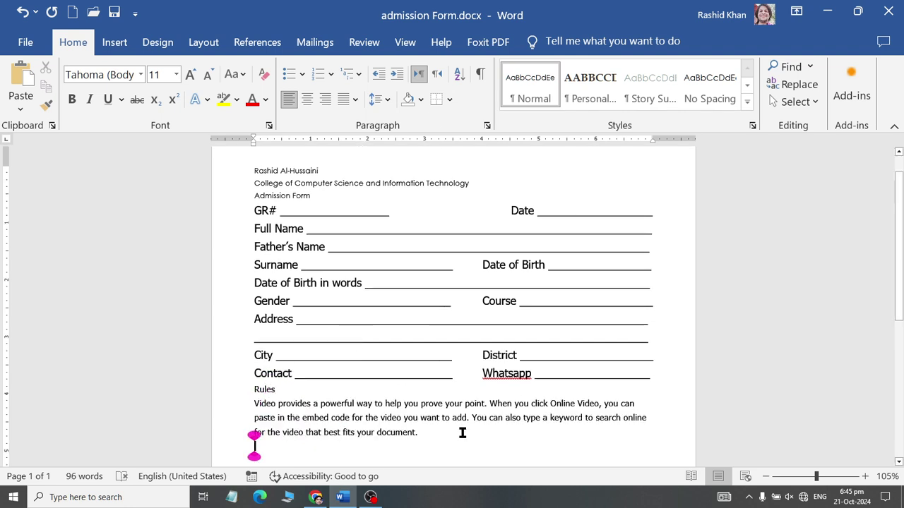
# Step: Add an 'I Agree' line after the paragraph and retype the Rules heading
pyautogui.moveTo(298, 391); pyautogui.dragTo(244, 391)
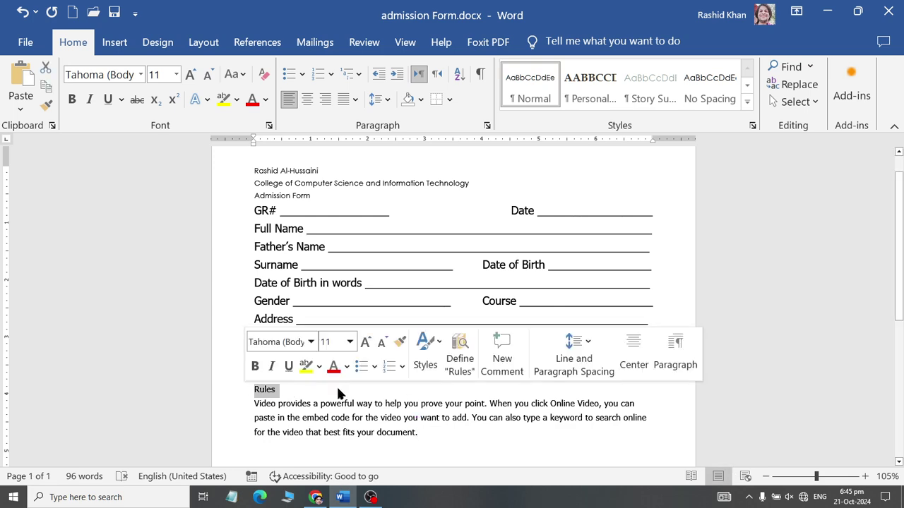
pyautogui.click(473, 437)
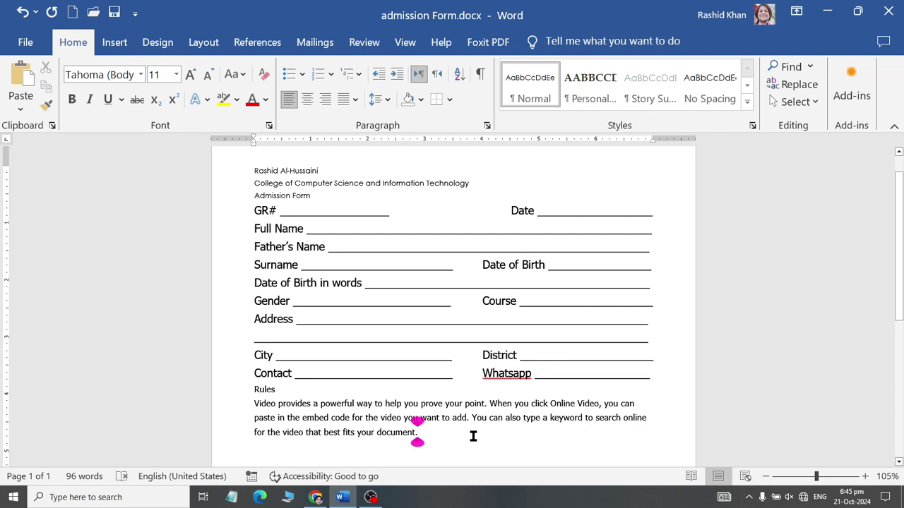
pyautogui.press('Return')
pyautogui.write('I')
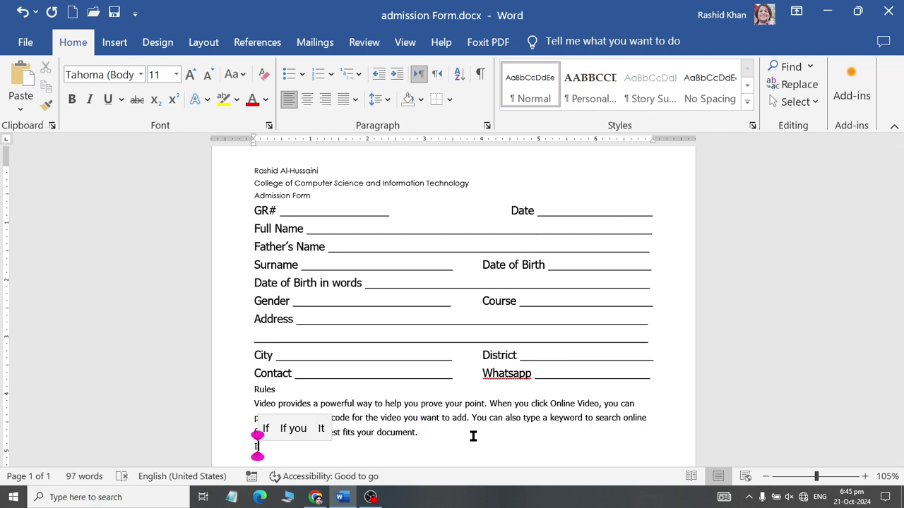
pyautogui.click(321, 392)
pyautogui.press('BackSpace')
pyautogui.press('BackSpace')
pyautogui.press('BackSpace')
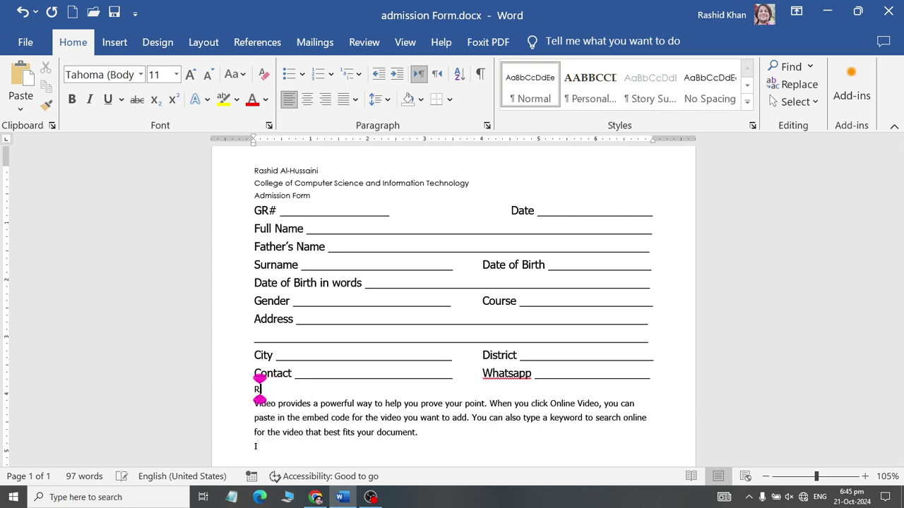
pyautogui.write('ules')
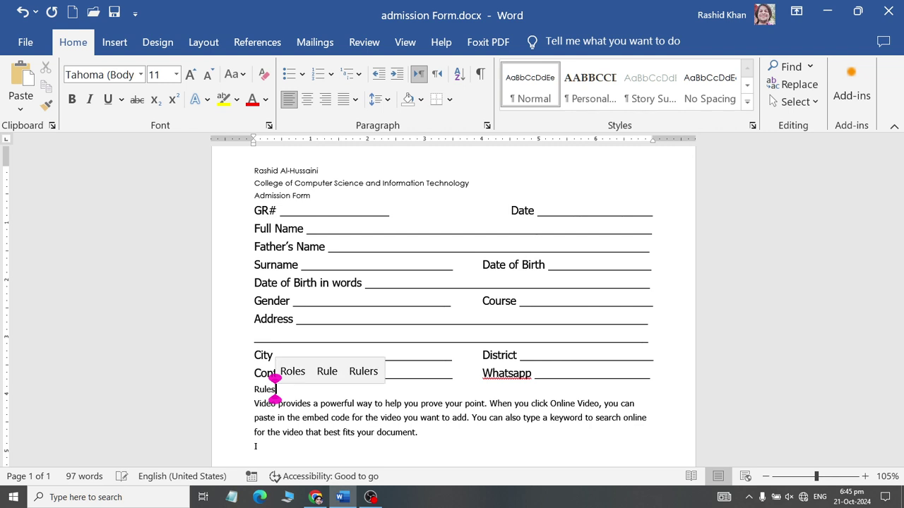
pyautogui.press('Down')
pyautogui.press('Down')
pyautogui.press('Down')
pyautogui.press('Down')
pyautogui.write('Agree')
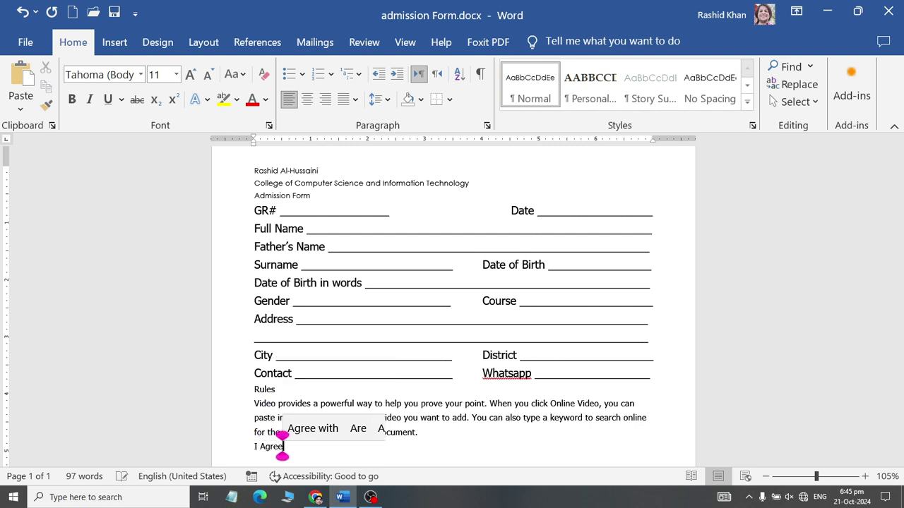
# Step: Make the whole I Agree line bold at font size 12
pyautogui.tripleClick(283, 446)
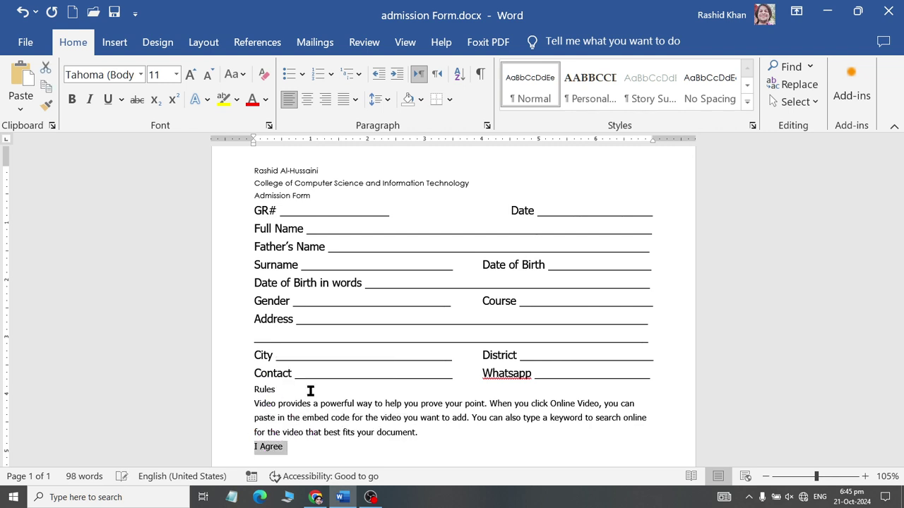
pyautogui.click(190, 74)
pyautogui.click(72, 99)
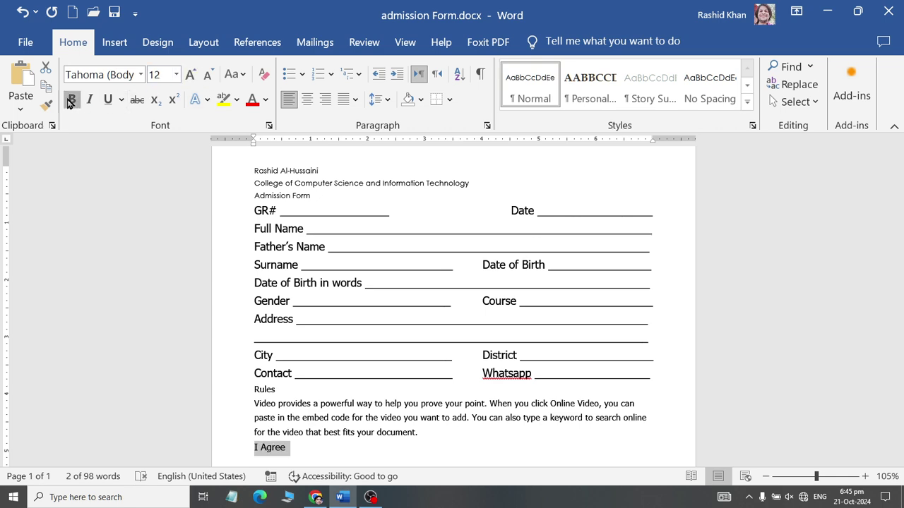
pyautogui.click(352, 446)
pyautogui.click(255, 447)
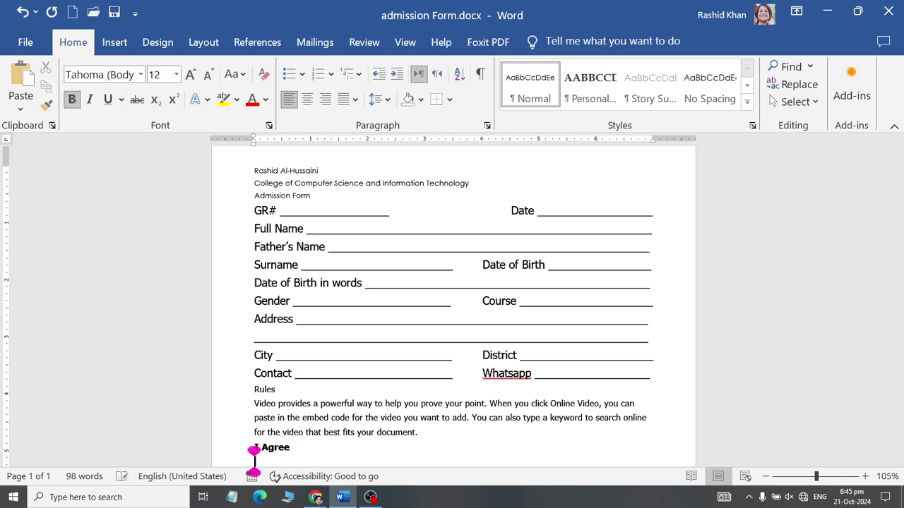
pyautogui.scroll(-1, 740, 313)
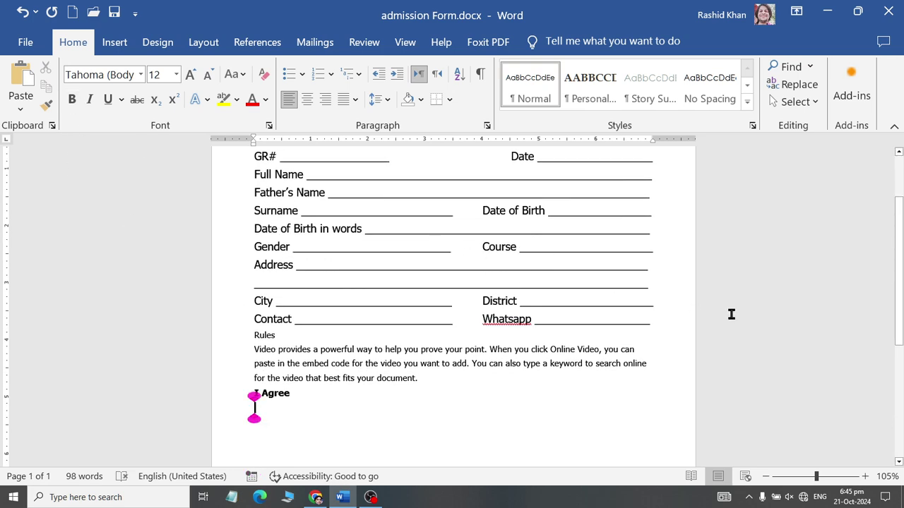
pyautogui.scroll(-1, 310, 413)
pyautogui.scroll(3, 405, 377)
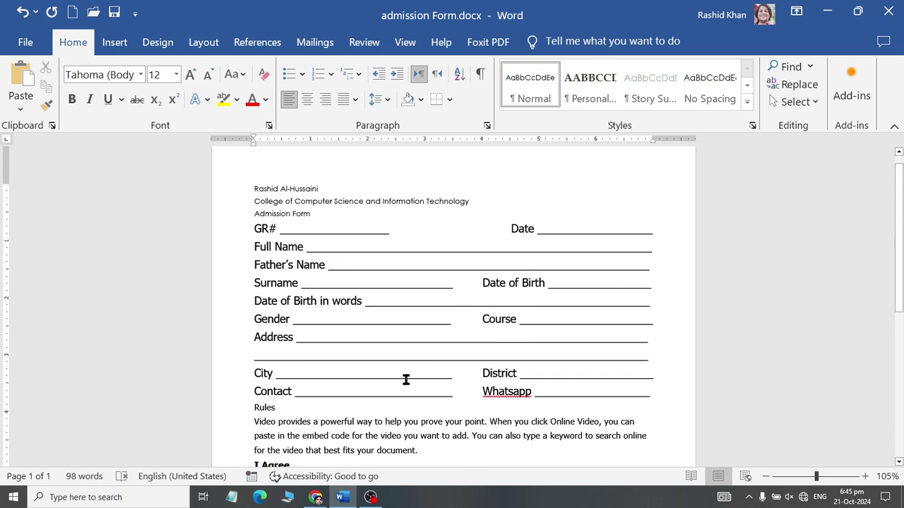
# Step: Style the name heading as a centred Title in Cooper Black
pyautogui.moveTo(255, 204); pyautogui.dragTo(324, 204)
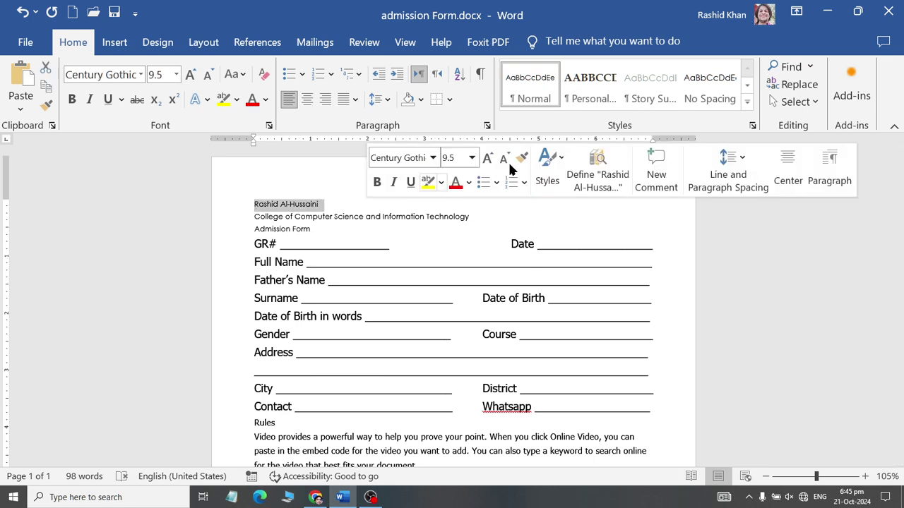
pyautogui.click(747, 101)
pyautogui.click(648, 131)
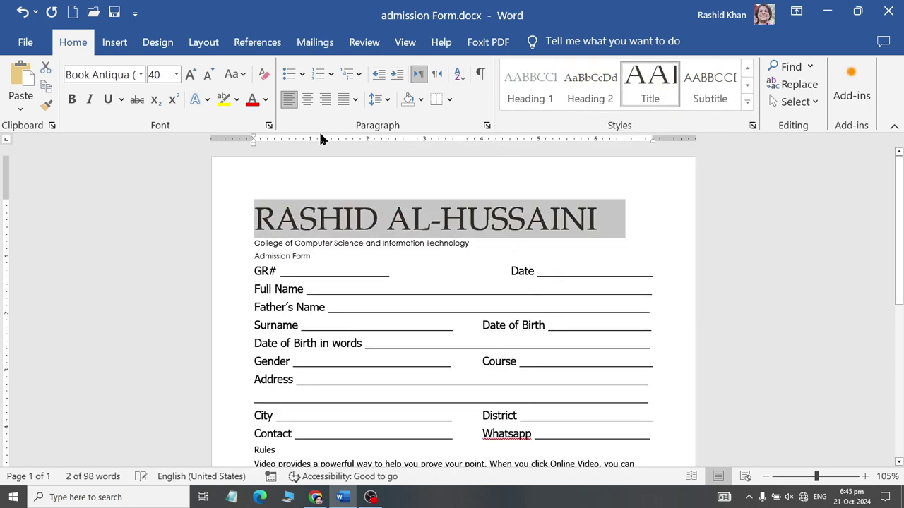
pyautogui.click(308, 102)
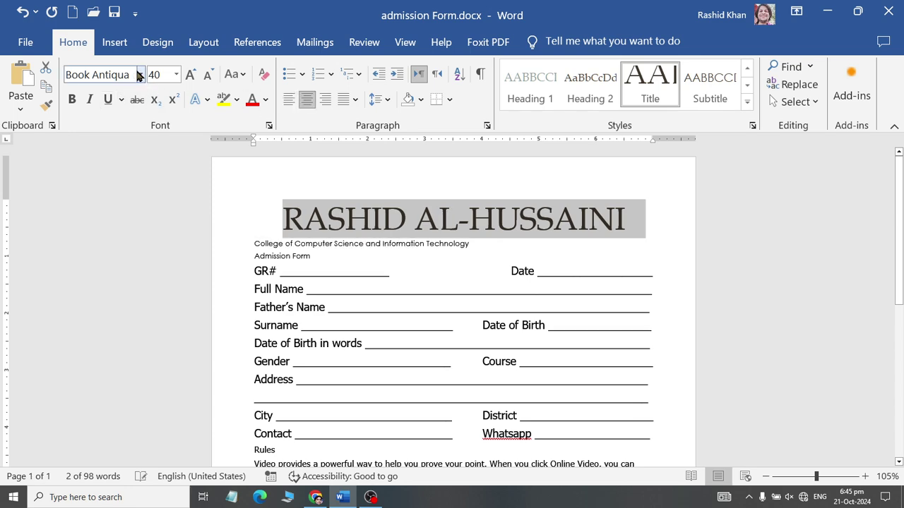
pyautogui.click(141, 74)
pyautogui.scroll(-1, 158, 179)
pyautogui.click(160, 168)
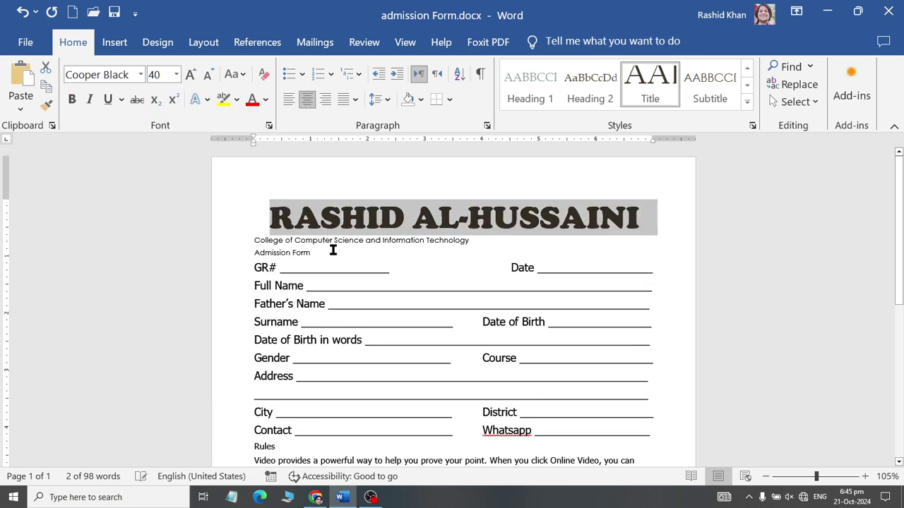
# Step: Give the college line Intense Emphasis, centre it and enlarge it to 16 pt
pyautogui.moveTo(251, 240); pyautogui.dragTo(496, 238)
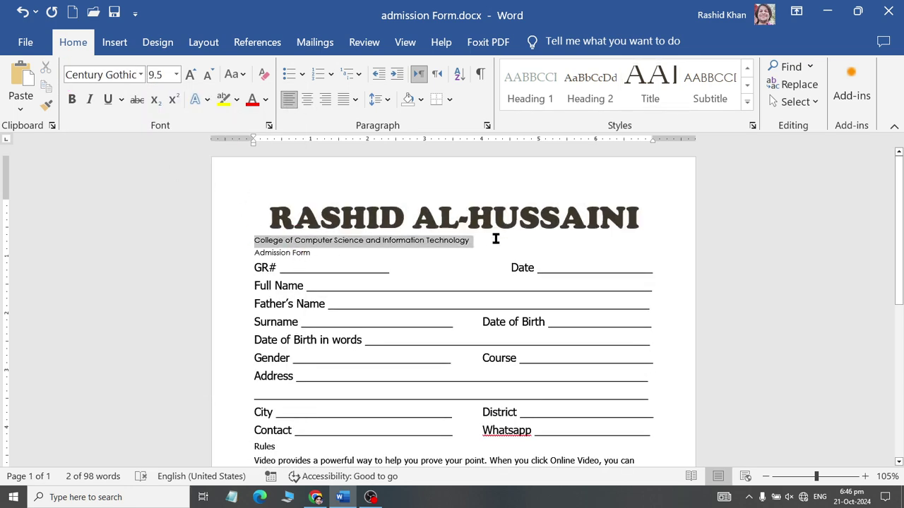
pyautogui.click(747, 103)
pyautogui.click(640, 175)
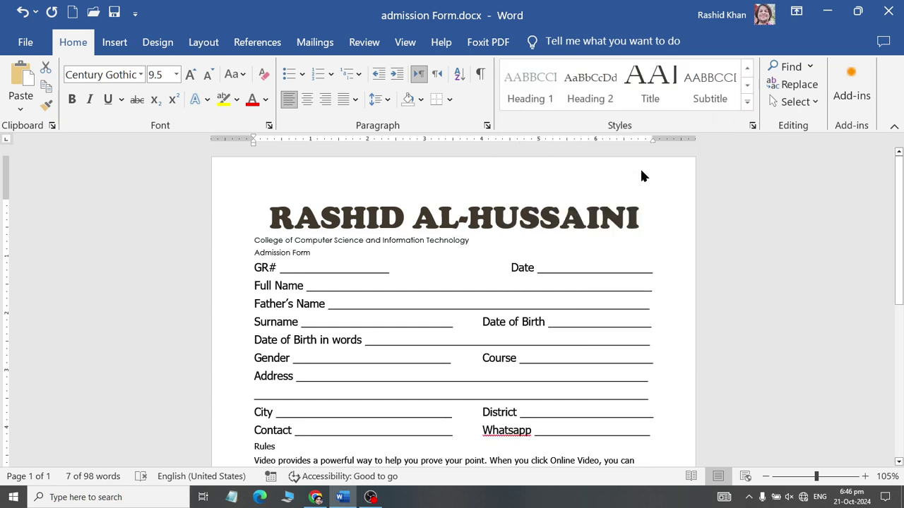
pyautogui.click(190, 78)
pyautogui.click(191, 78)
pyautogui.click(191, 78)
pyautogui.click(191, 78)
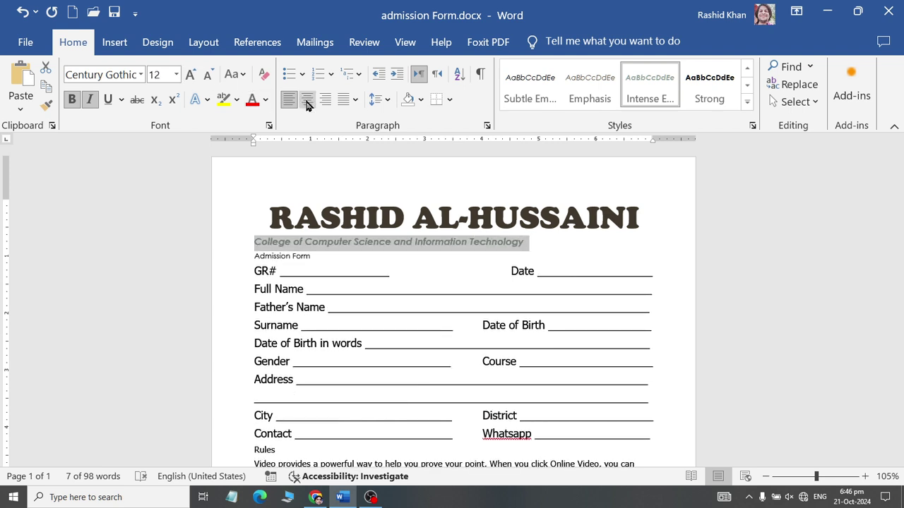
pyautogui.click(306, 99)
pyautogui.click(192, 76)
pyautogui.click(192, 76)
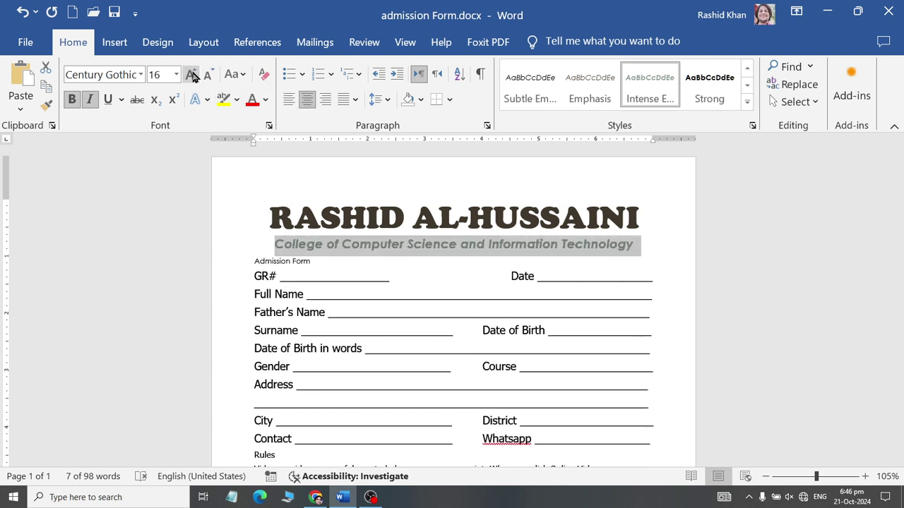
pyautogui.moveTo(332, 262); pyautogui.dragTo(228, 263)
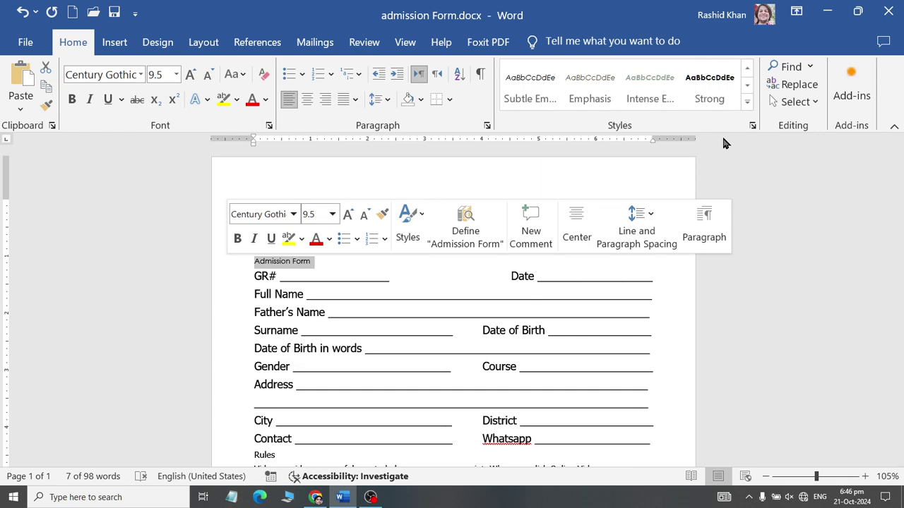
# Step: Turn Admission Form into a black Intense Quote banner enlarged to 16 pt
pyautogui.click(747, 104)
pyautogui.click(714, 176)
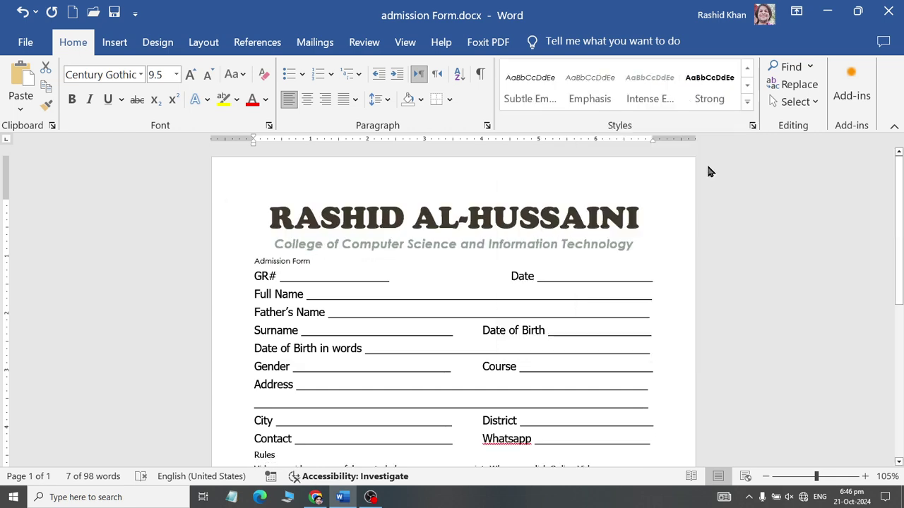
pyautogui.click(747, 103)
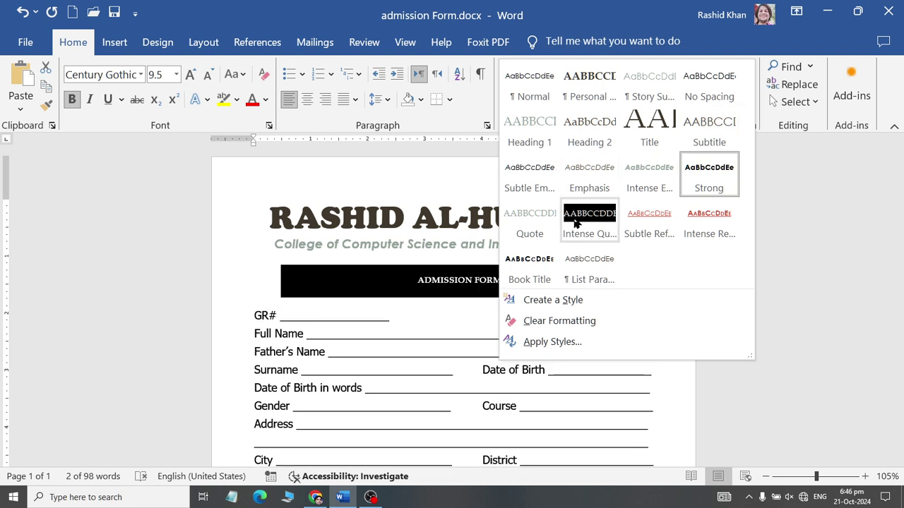
pyautogui.click(595, 231)
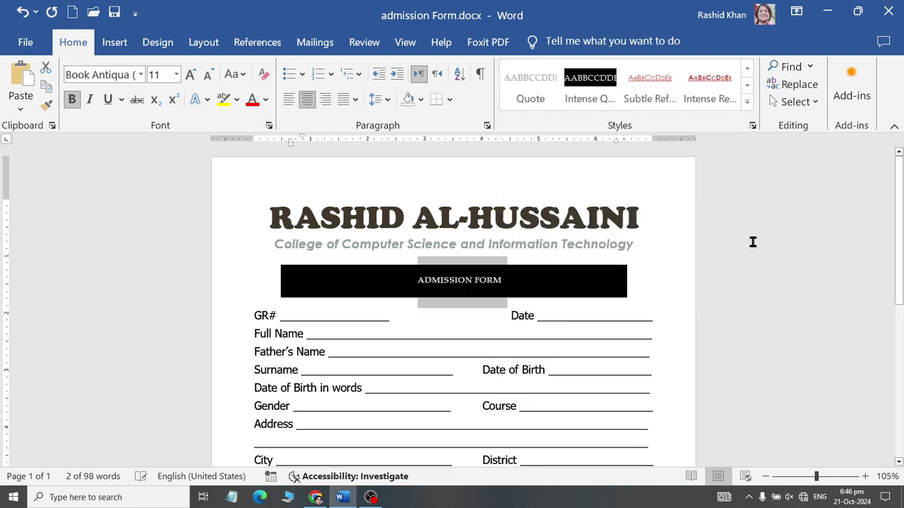
pyautogui.click(190, 74)
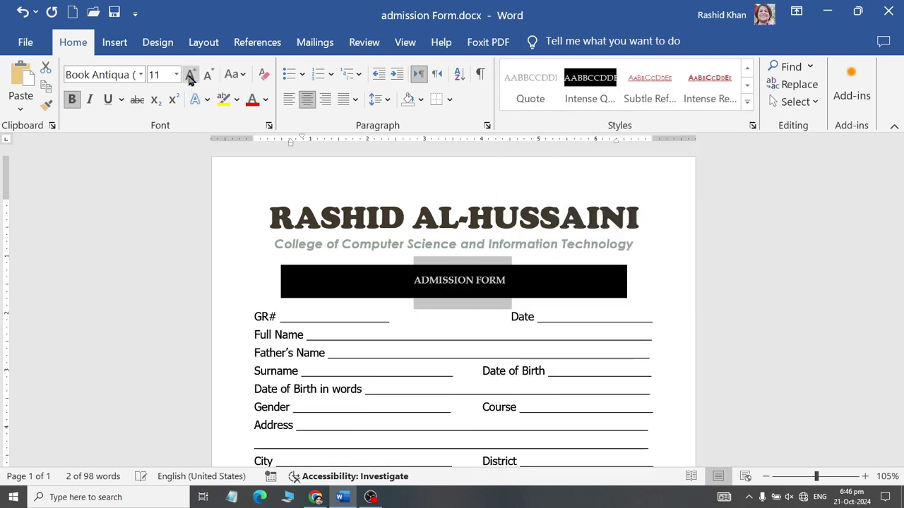
pyautogui.click(190, 74)
pyautogui.click(190, 74)
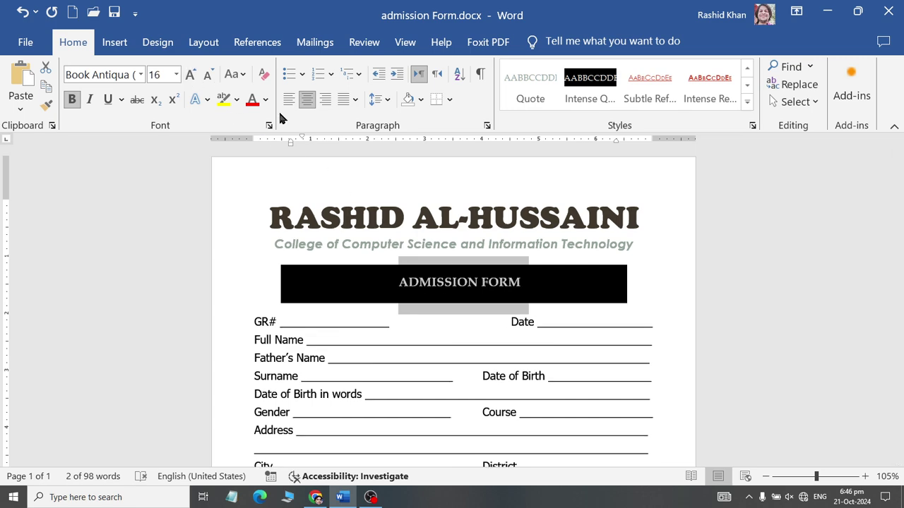
# Step: Set the banner's paragraph spacing before and after to 0 pt
pyautogui.click(203, 44)
pyautogui.click(505, 91)
pyautogui.click(505, 91)
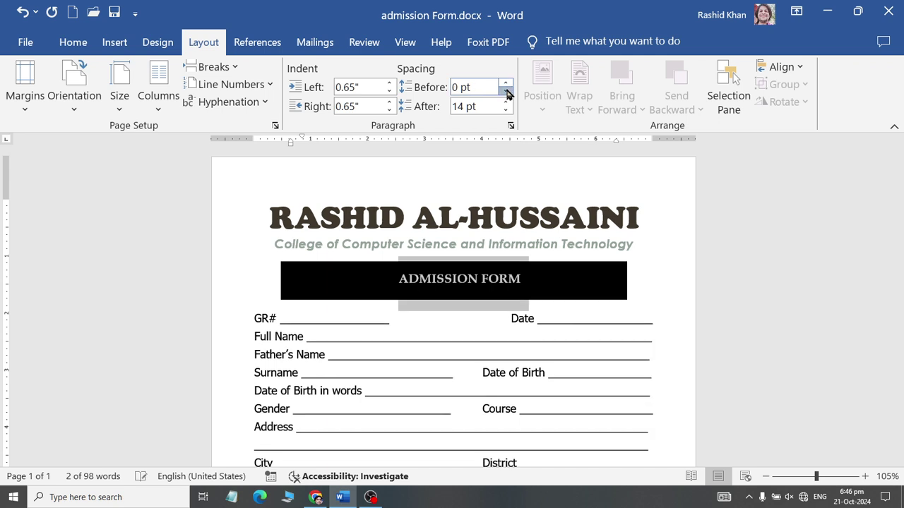
pyautogui.click(505, 90)
pyautogui.click(505, 82)
pyautogui.click(506, 109)
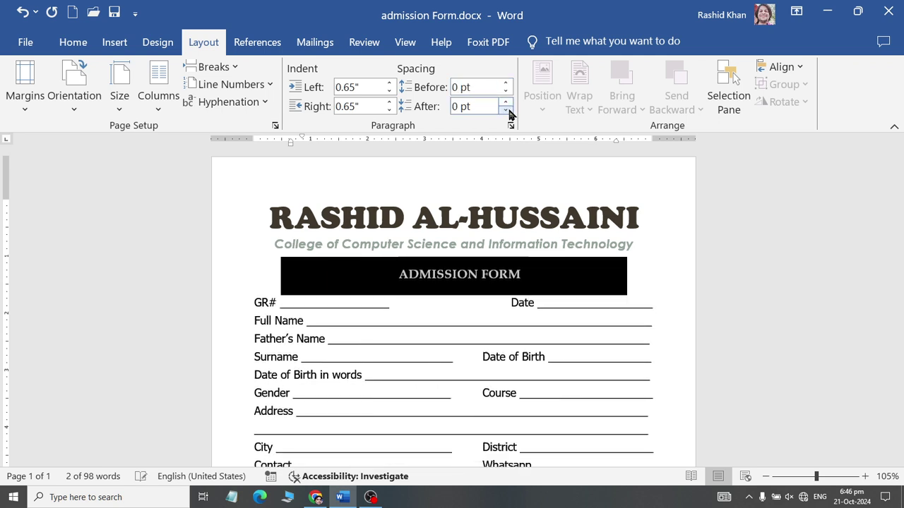
pyautogui.moveTo(473, 287); pyautogui.dragTo(403, 274)
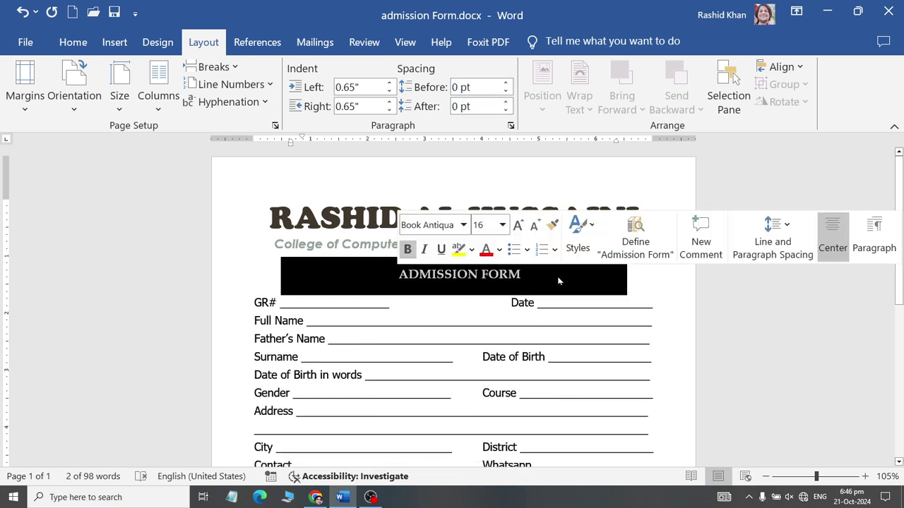
pyautogui.click(417, 326)
pyautogui.click(427, 346)
pyautogui.scroll(-1, 572, 389)
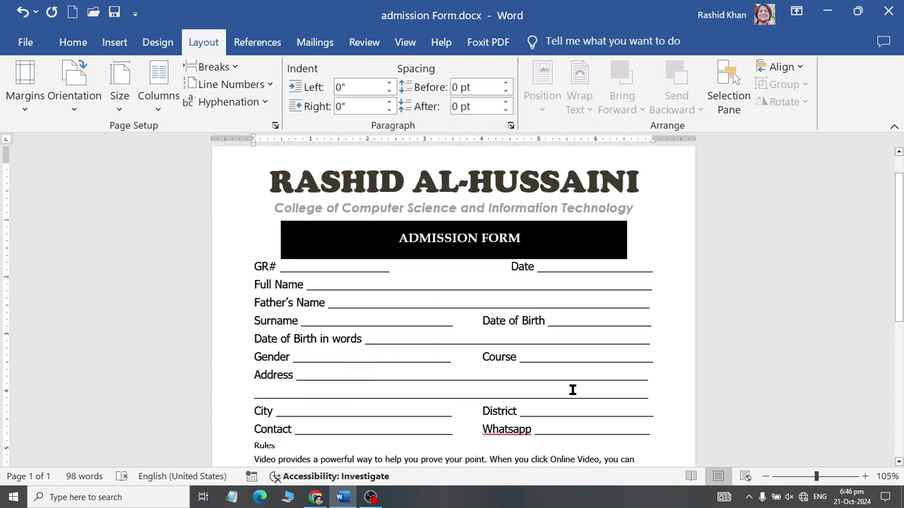
# Step: Double-space the form field lines from GR# to Whatsapp with 2.0 line spacing
pyautogui.scroll(-2, 572, 389)
pyautogui.scroll(-5, 433, 346)
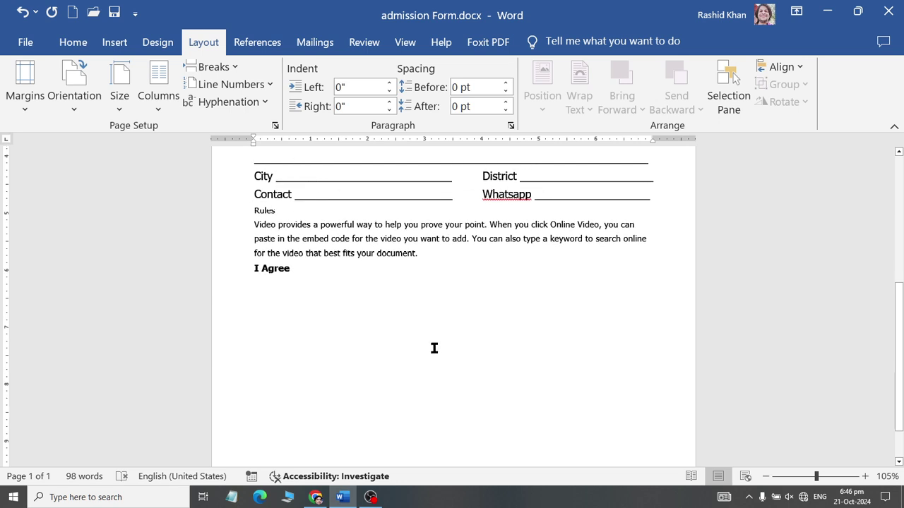
pyautogui.scroll(2, 414, 317)
pyautogui.scroll(3, 414, 317)
pyautogui.moveTo(254, 231); pyautogui.dragTo(637, 364)
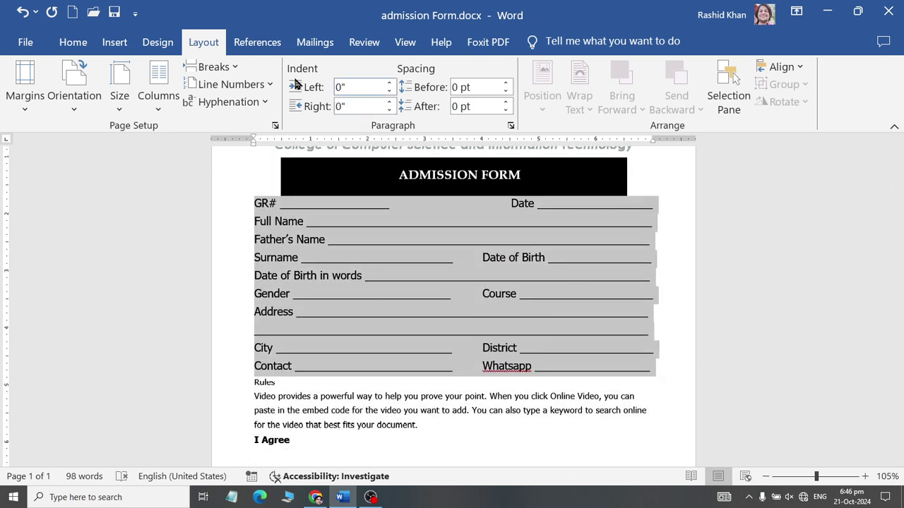
pyautogui.click(72, 41)
pyautogui.click(386, 101)
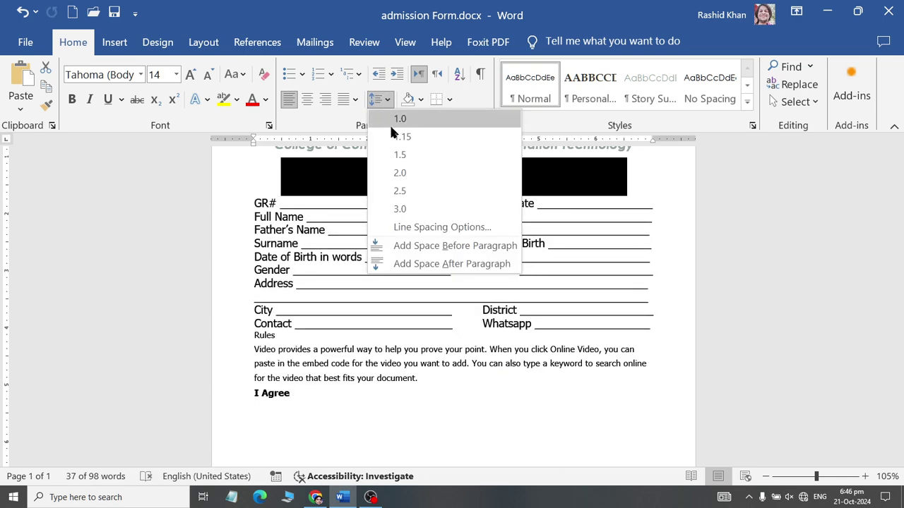
pyautogui.click(397, 173)
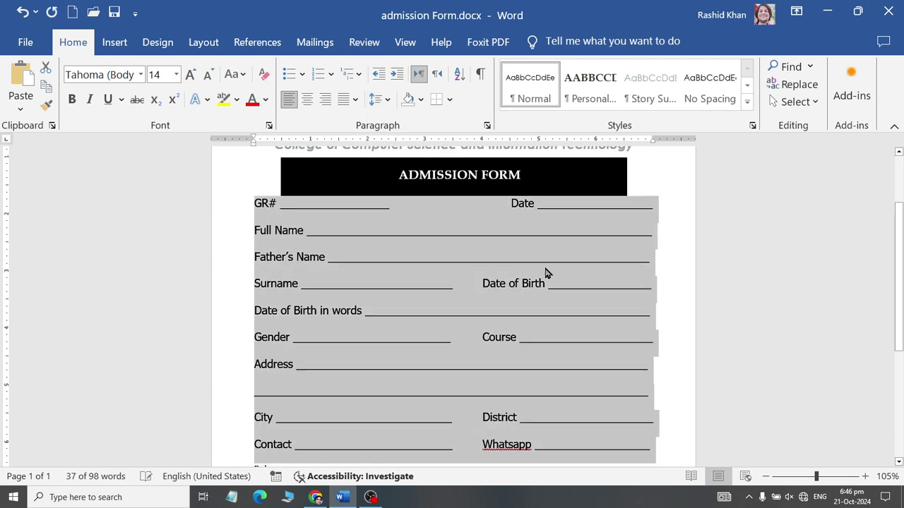
# Step: Insert a blank spacer line above GR# and shrink its font to 6 pt
pyautogui.click(255, 203)
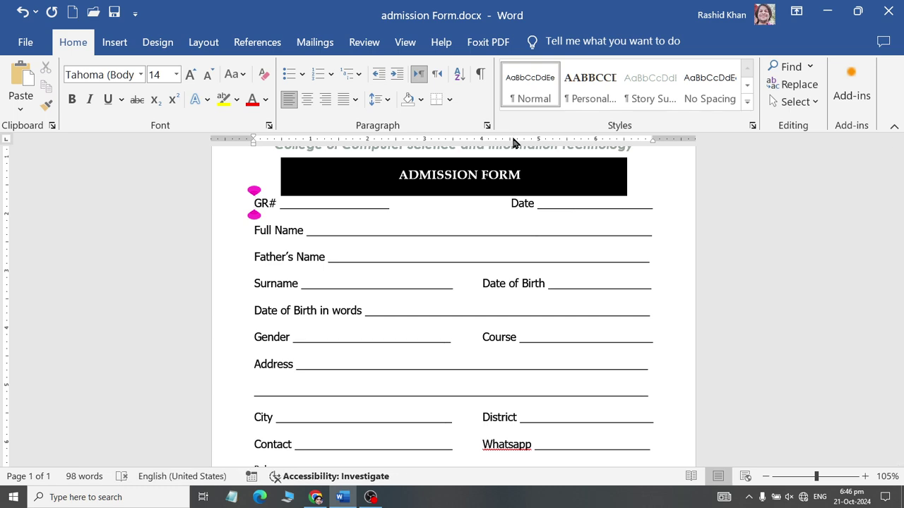
pyautogui.press('Return')
pyautogui.click(281, 210)
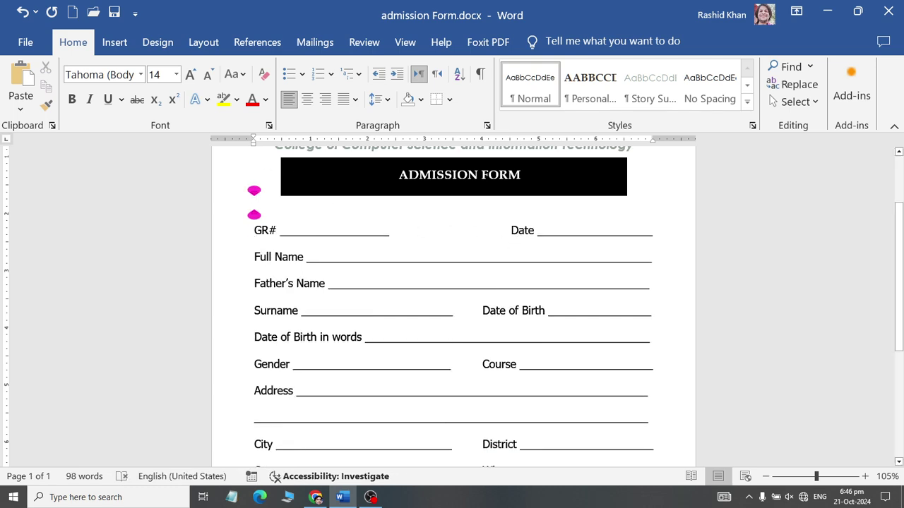
pyautogui.click(208, 77)
pyautogui.click(208, 76)
pyautogui.click(208, 76)
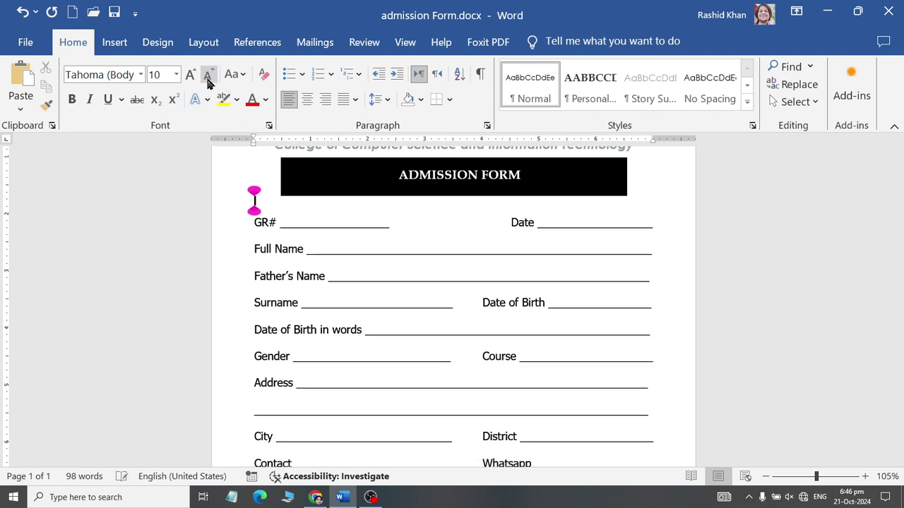
pyautogui.click(207, 76)
pyautogui.click(208, 76)
pyautogui.click(208, 77)
pyautogui.click(207, 76)
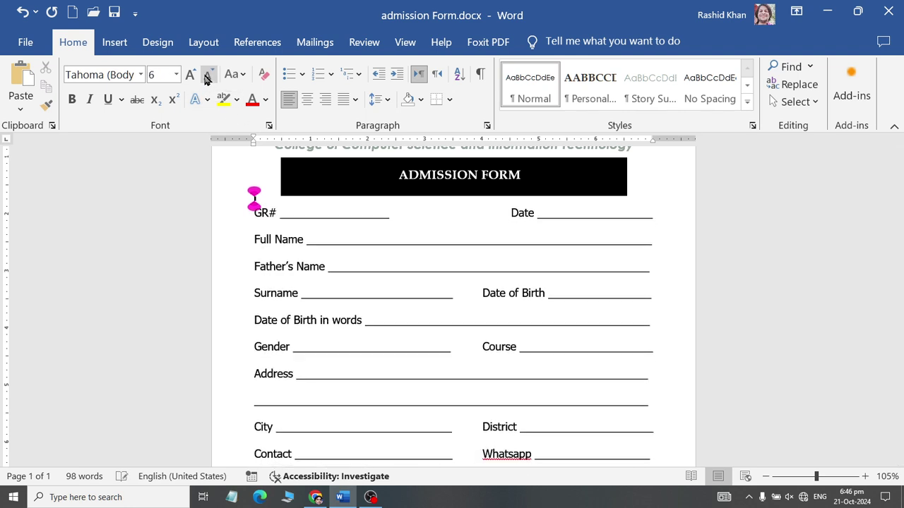
pyautogui.click(191, 75)
pyautogui.scroll(-4, 450, 248)
pyautogui.scroll(-2, 454, 254)
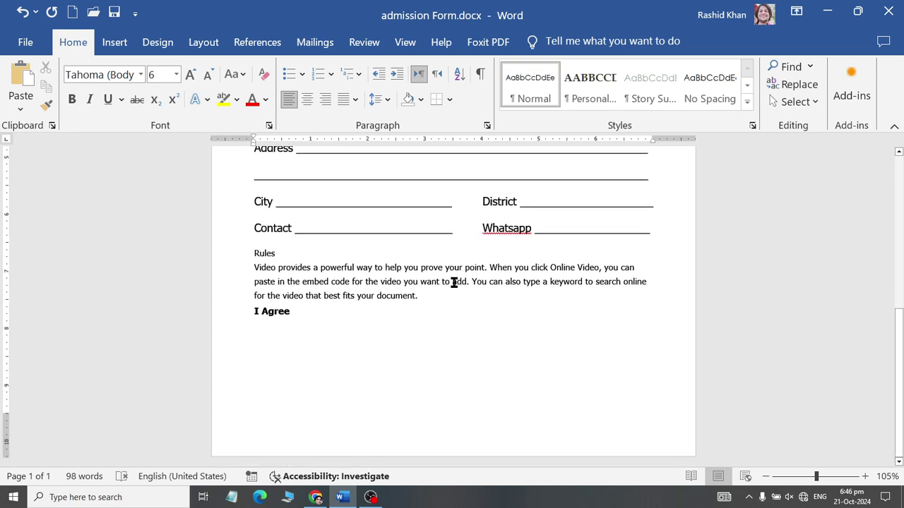
pyautogui.scroll(2, 456, 284)
pyautogui.scroll(5, 419, 309)
pyautogui.scroll(2, 528, 289)
pyautogui.scroll(1, 528, 312)
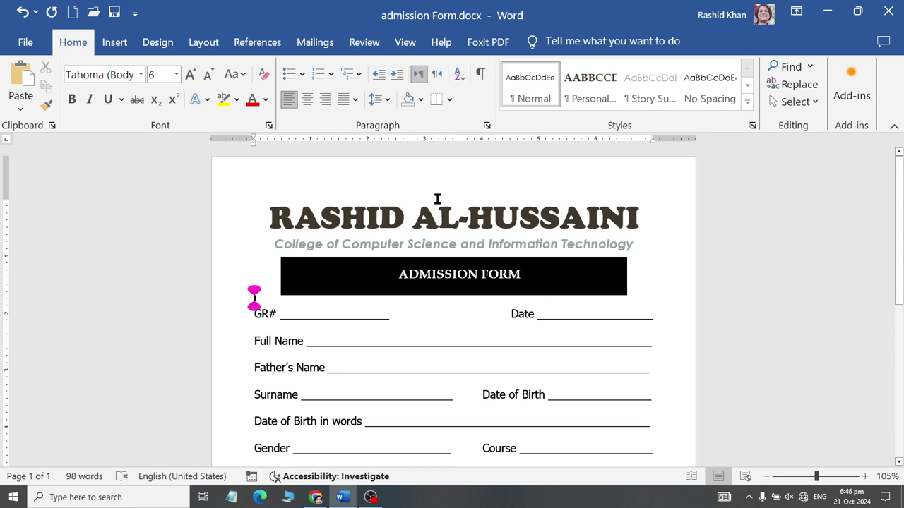
# Step: Make the Rules heading bold with Ctrl+B
pyautogui.scroll(-3, 484, 347)
pyautogui.scroll(-3, 497, 367)
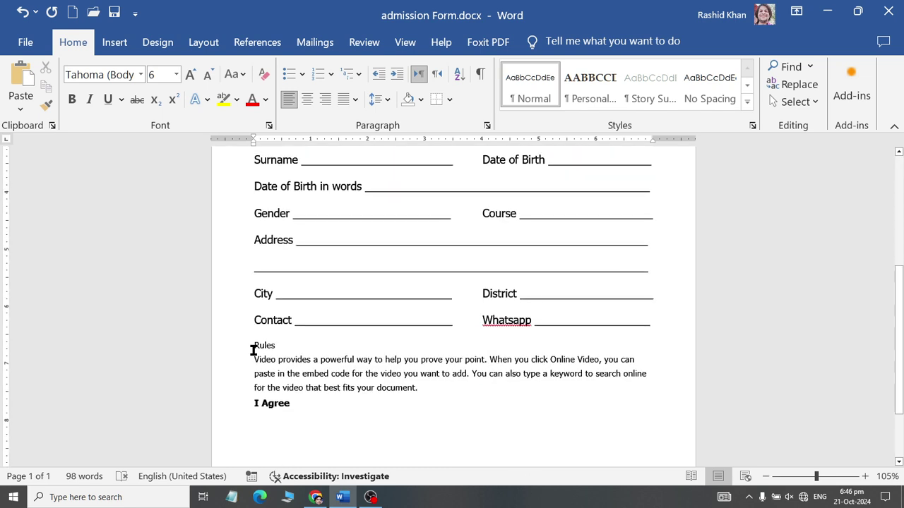
pyautogui.moveTo(252, 350); pyautogui.dragTo(330, 345)
pyautogui.hotkey('ctrl', 'b')
# Step: Start a new empty line below I Agree
pyautogui.click(365, 420)
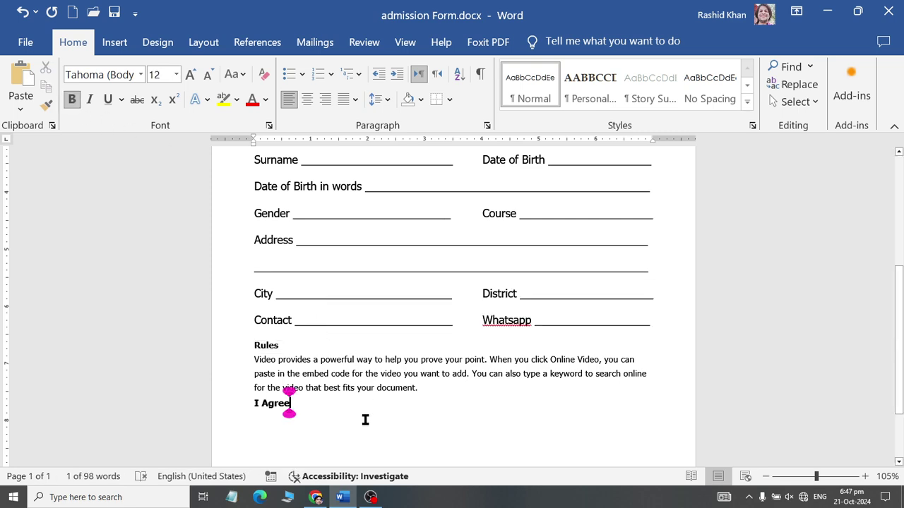
pyautogui.scroll(-2, 424, 415)
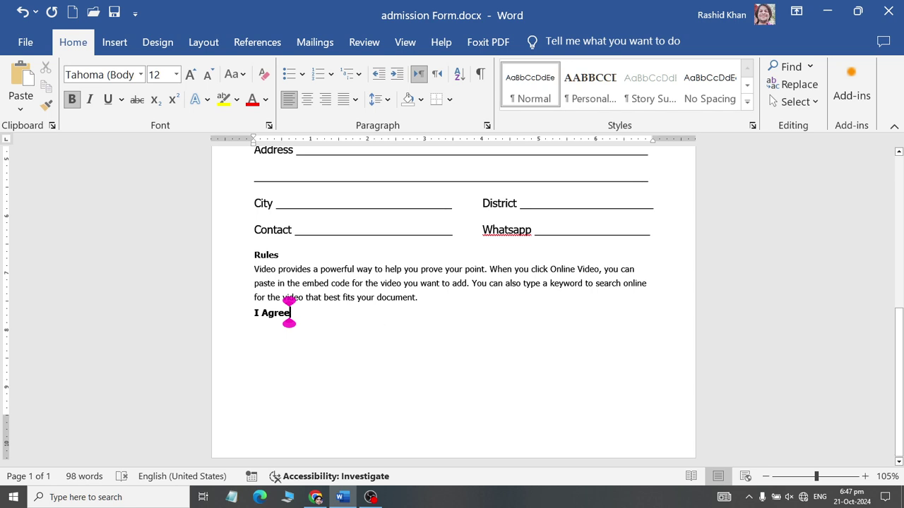
pyautogui.press('Return')
pyautogui.scroll(2, 377, 321)
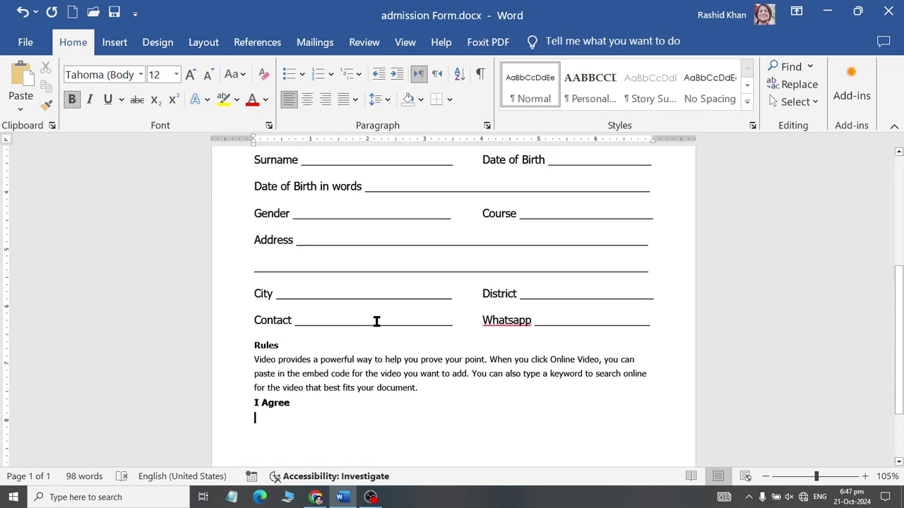
pyautogui.scroll(3, 376, 321)
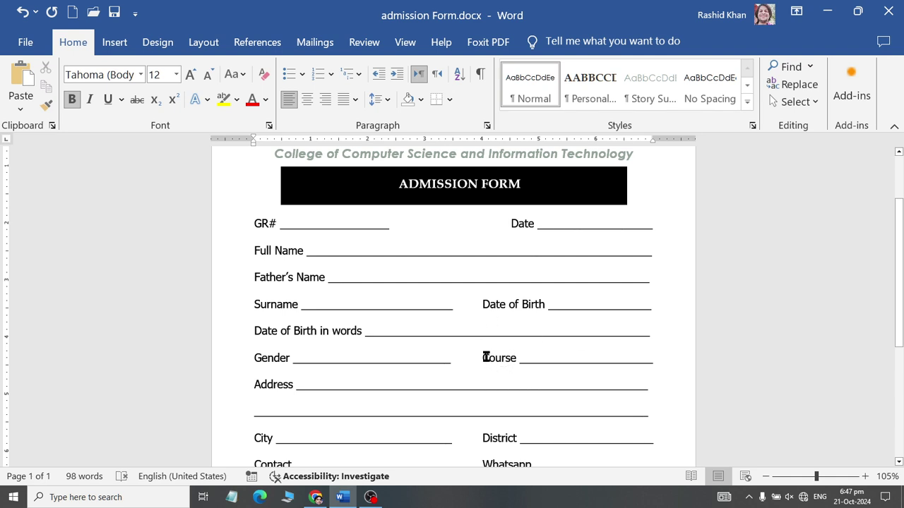
pyautogui.moveTo(484, 357); pyautogui.dragTo(641, 358)
pyautogui.scroll(-2, 522, 365)
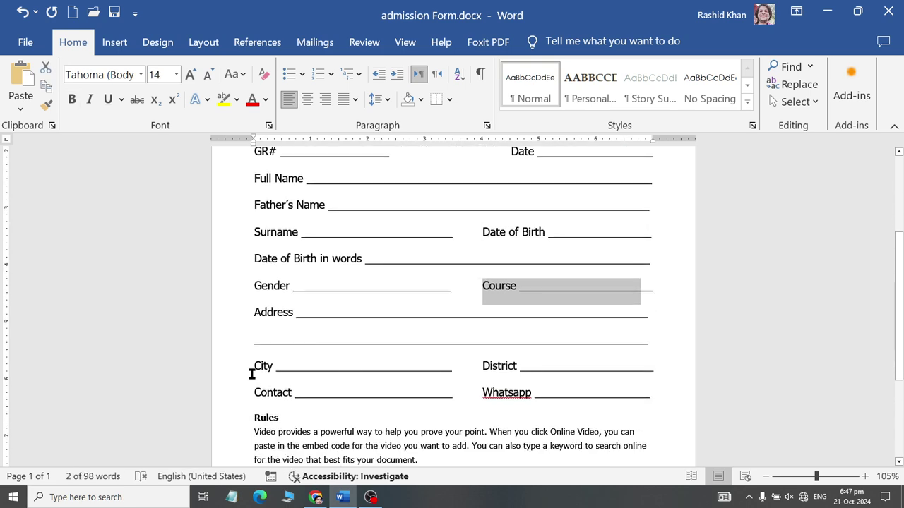
pyautogui.click(254, 365)
pyautogui.click(498, 365)
pyautogui.click(273, 392)
pyautogui.click(589, 392)
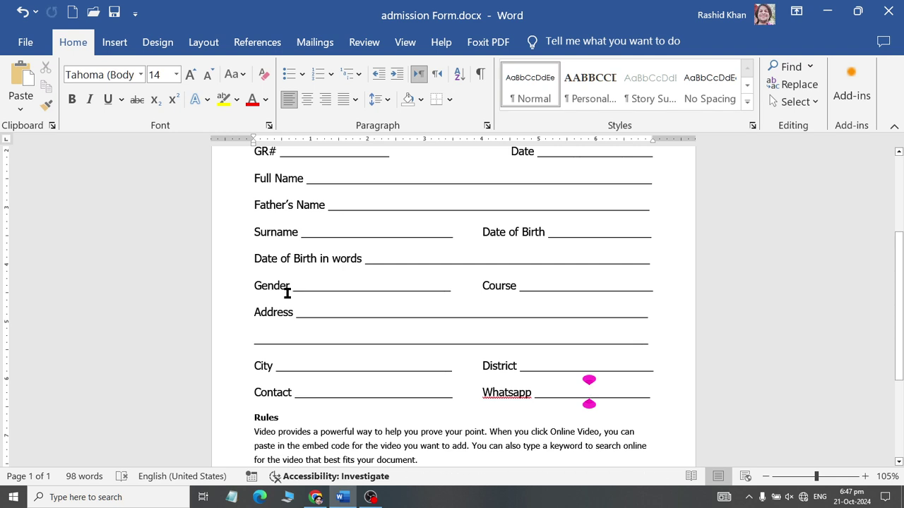
# Step: Type three underscore signature rules separated by tabs on the line below I Agree
pyautogui.scroll(-1, 346, 332)
pyautogui.scroll(-2, 370, 381)
pyautogui.click(369, 393)
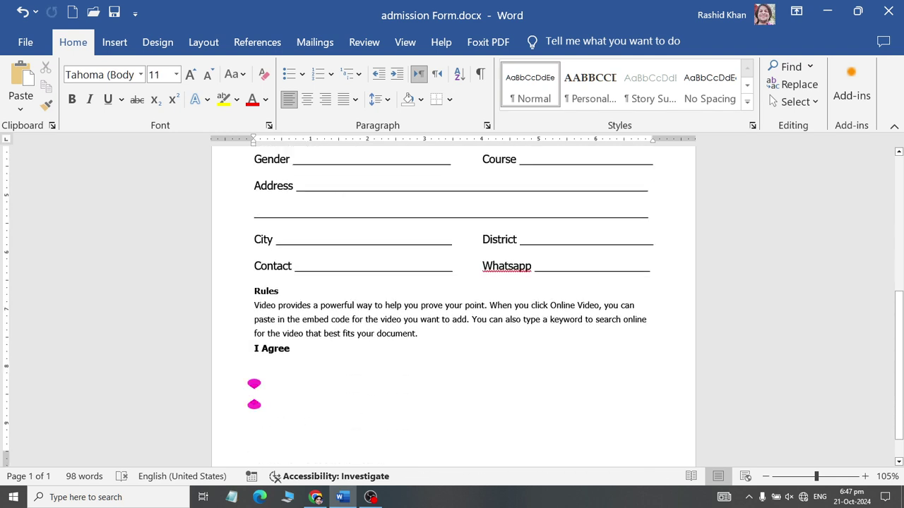
pyautogui.scroll(-1, 451, 303)
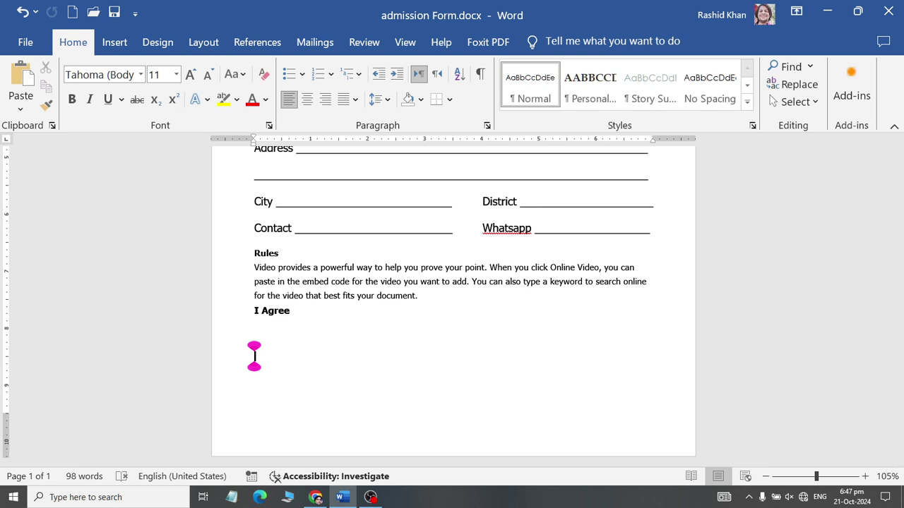
pyautogui.click(255, 341)
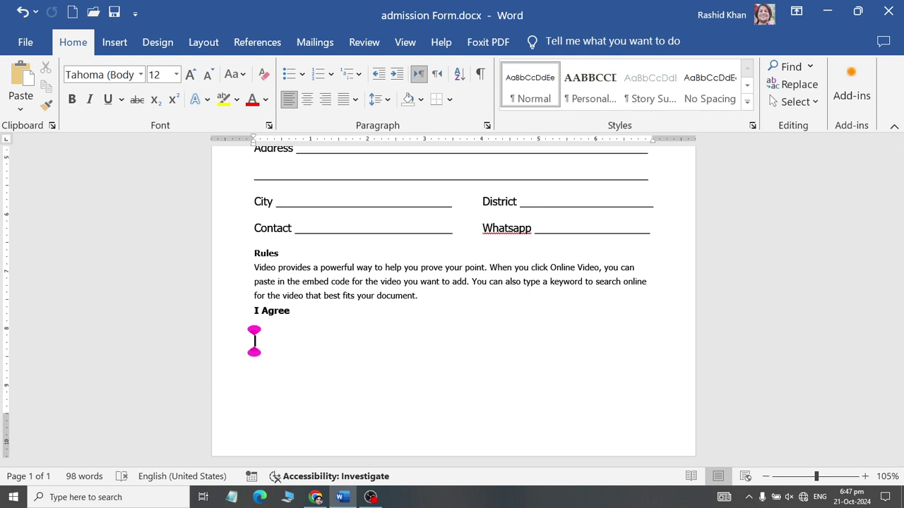
pyautogui.write('_____________')
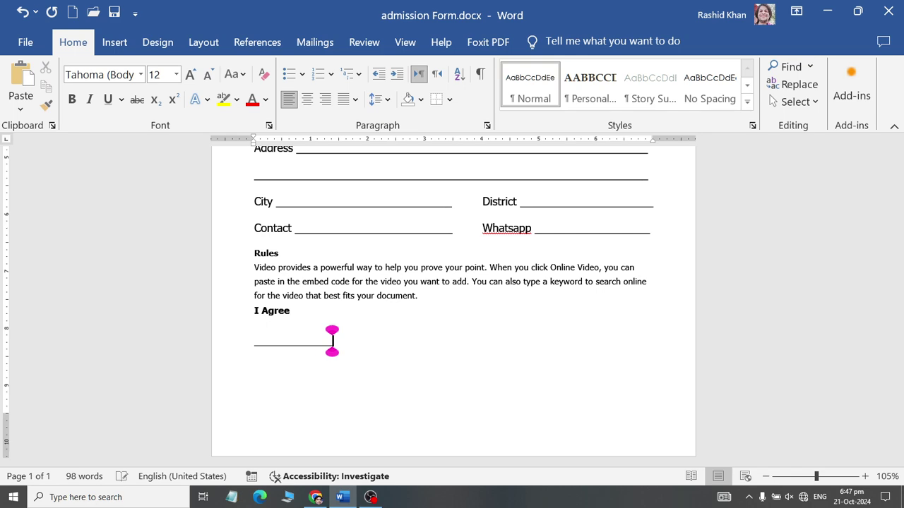
pyautogui.write('___')
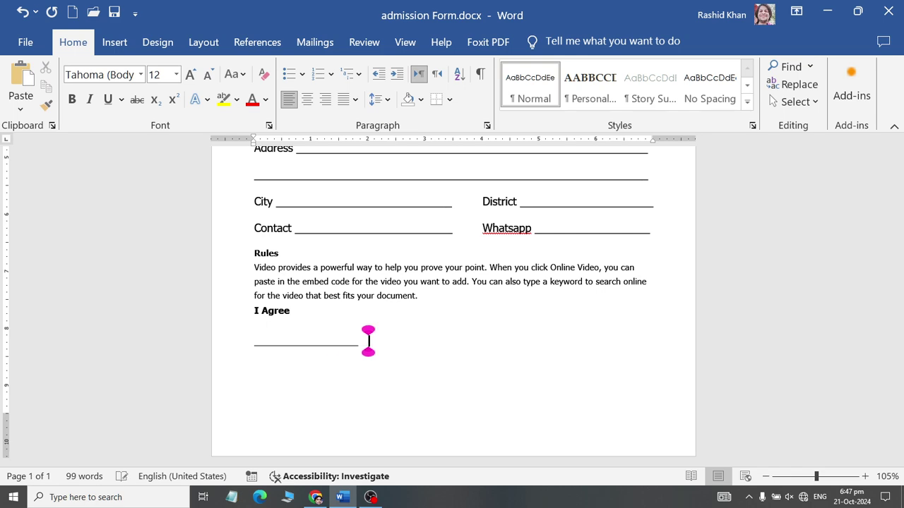
pyautogui.write('          _____________')
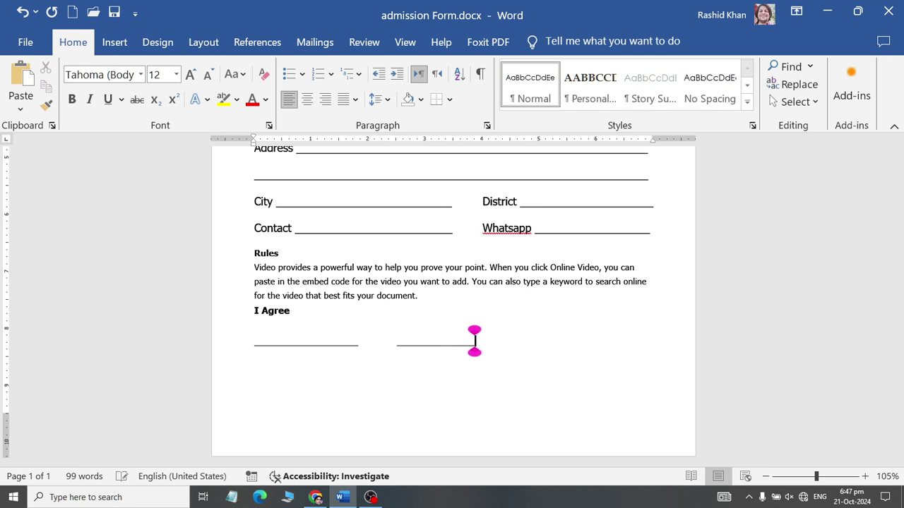
pyautogui.write('______')
pyautogui.press('Tab')
pyautogui.press('Tab')
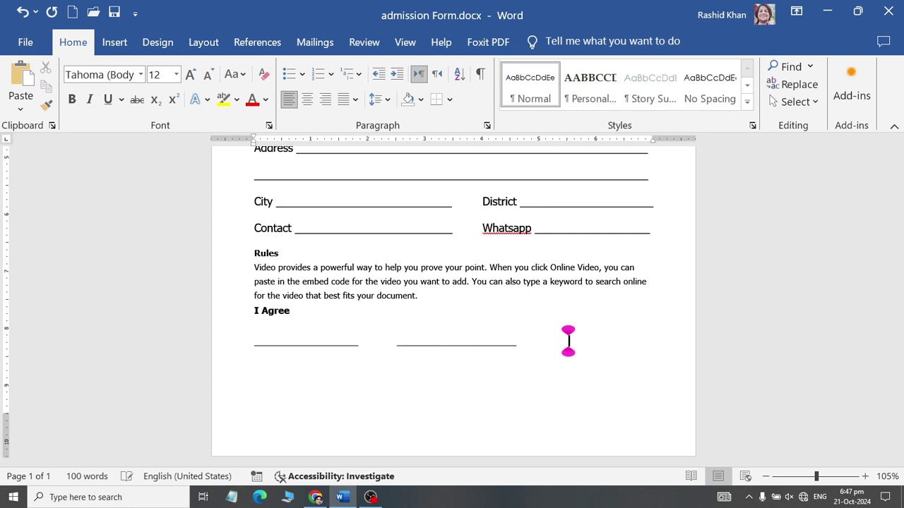
pyautogui.write('______________________')
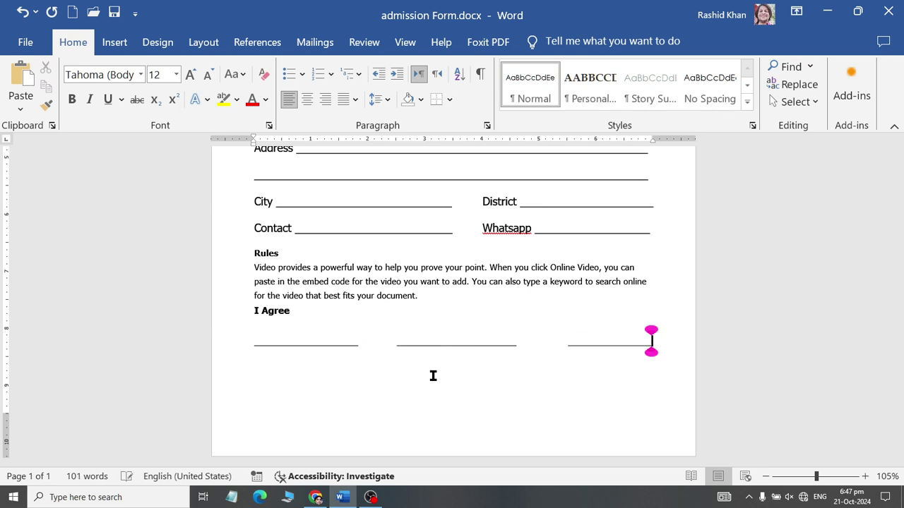
pyautogui.press('Return')
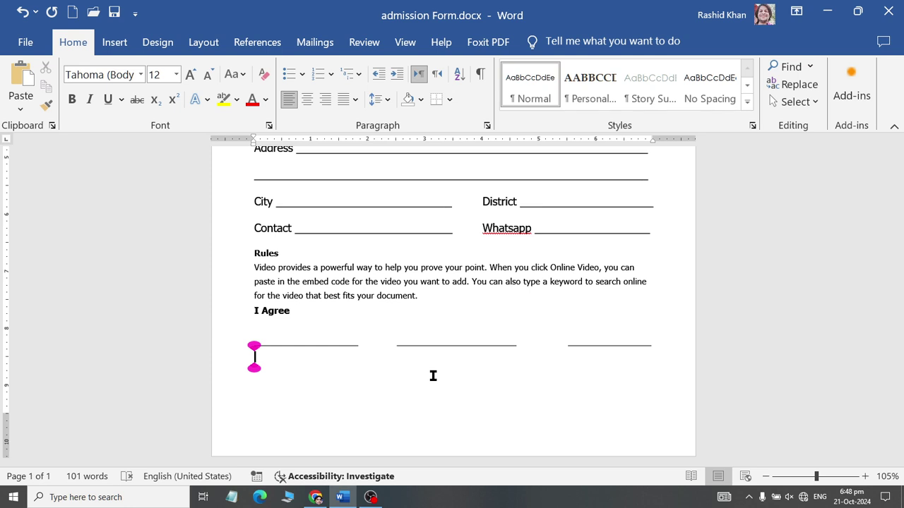
# Step: Label the rules Candidate Signature, Parents Signature and Principal signature, tab-separated
pyautogui.write('Candidate')
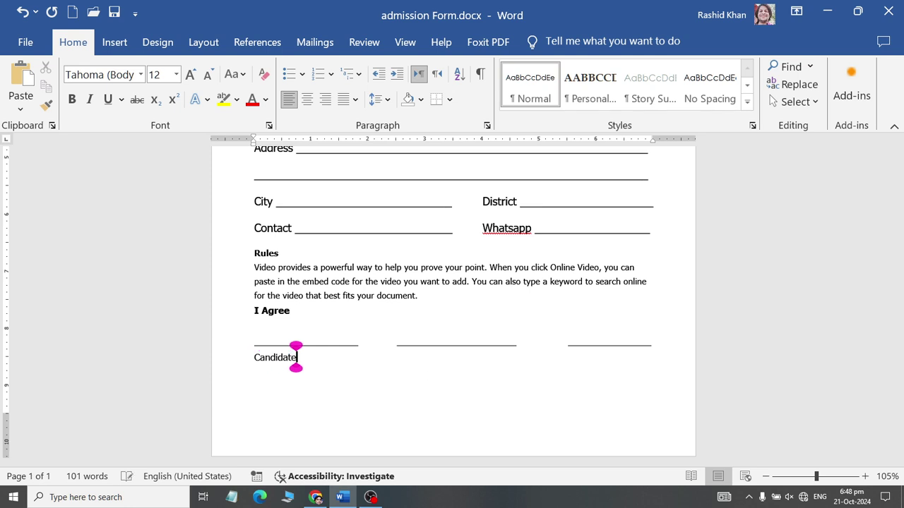
pyautogui.write(' Signatur')
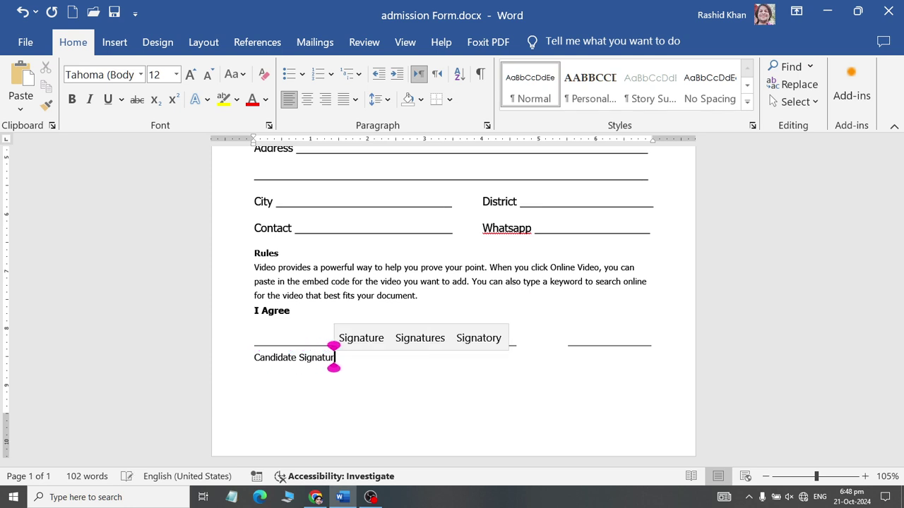
pyautogui.write('e')
pyautogui.press('Tab')
pyautogui.press('Tab')
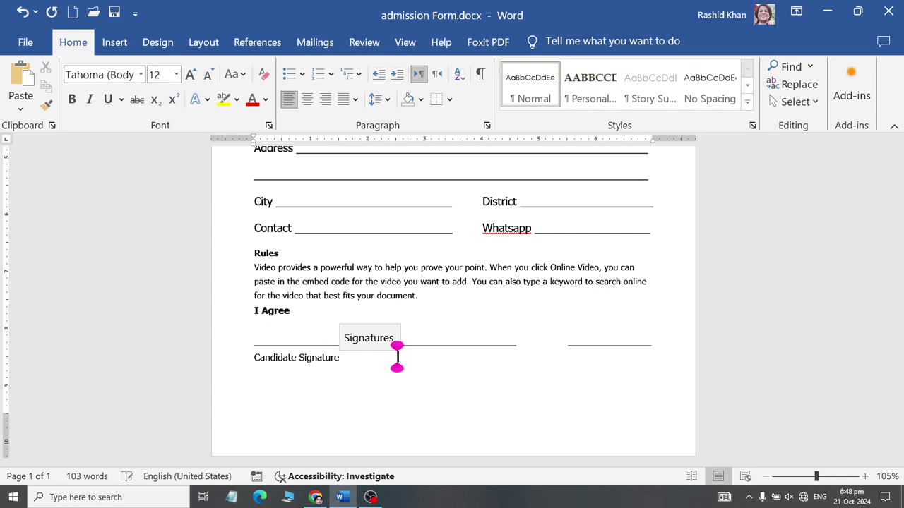
pyautogui.write('Parents Sig')
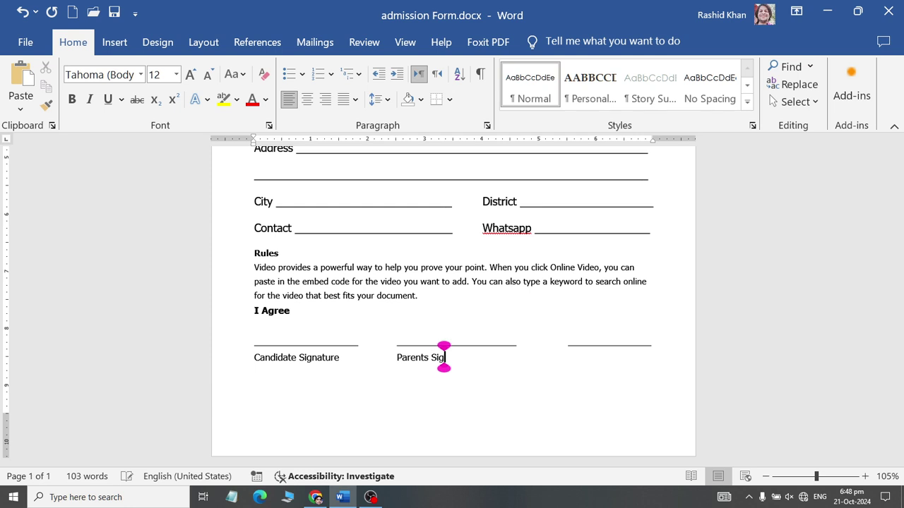
pyautogui.write('nature')
pyautogui.press('Tab')
pyautogui.press('Tab')
pyautogui.press('Tab')
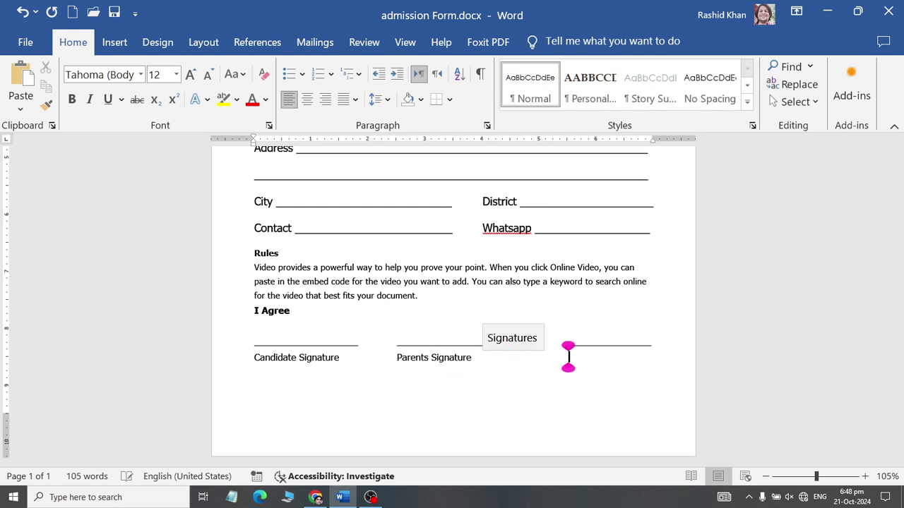
pyautogui.write('Principal ')
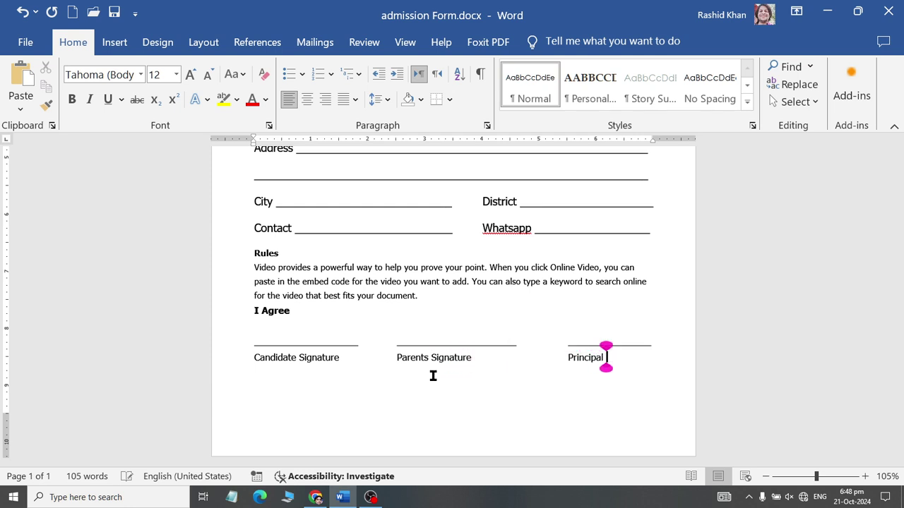
pyautogui.write('signature')
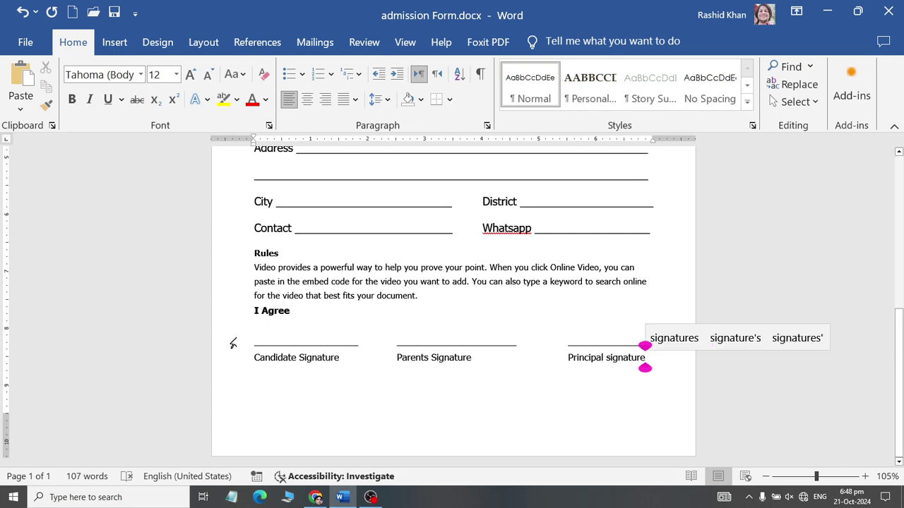
# Step: Give the signature labels Subtle Emphasis, bold, size 11, and trim space before Principal
pyautogui.moveTo(281, 361); pyautogui.dragTo(682, 361)
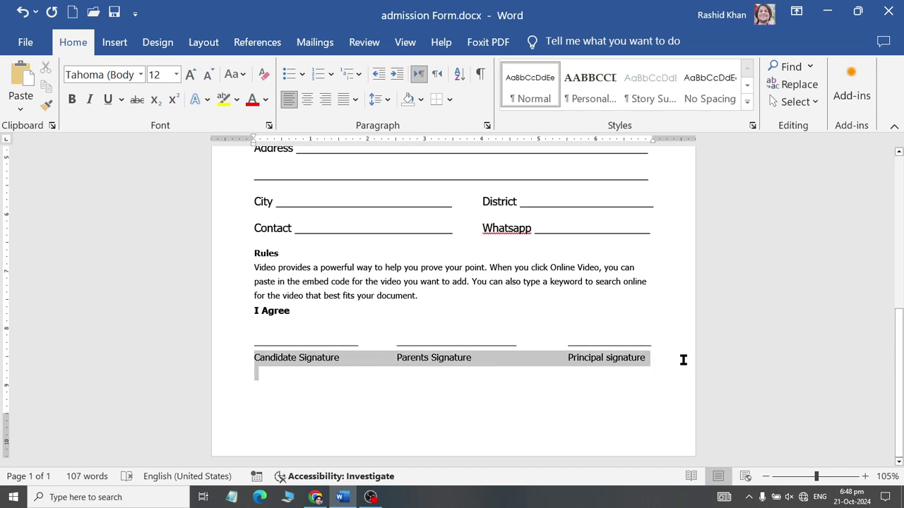
pyautogui.click(750, 106)
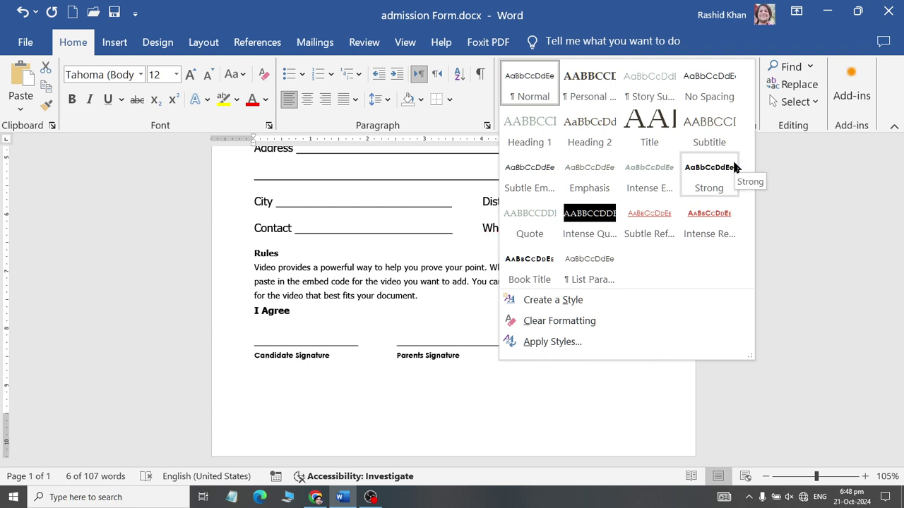
pyautogui.click(530, 161)
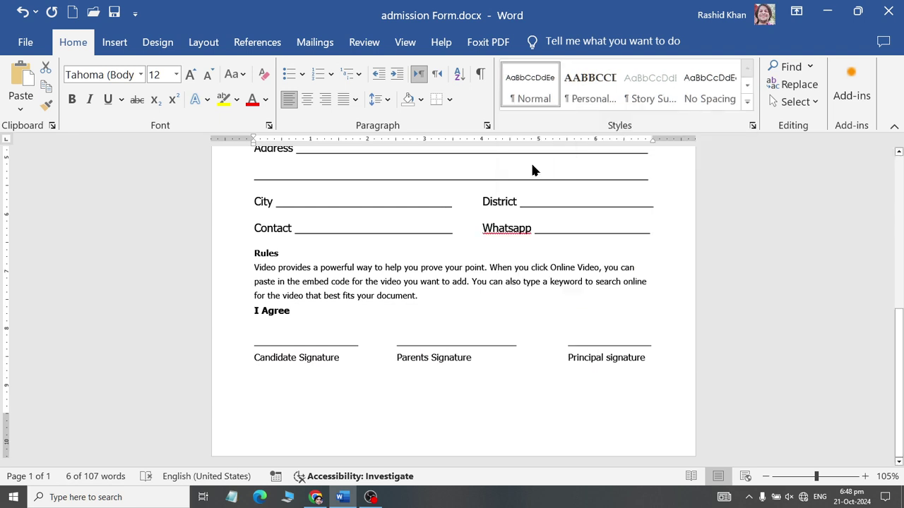
pyautogui.click(71, 100)
pyautogui.click(189, 75)
pyautogui.click(189, 75)
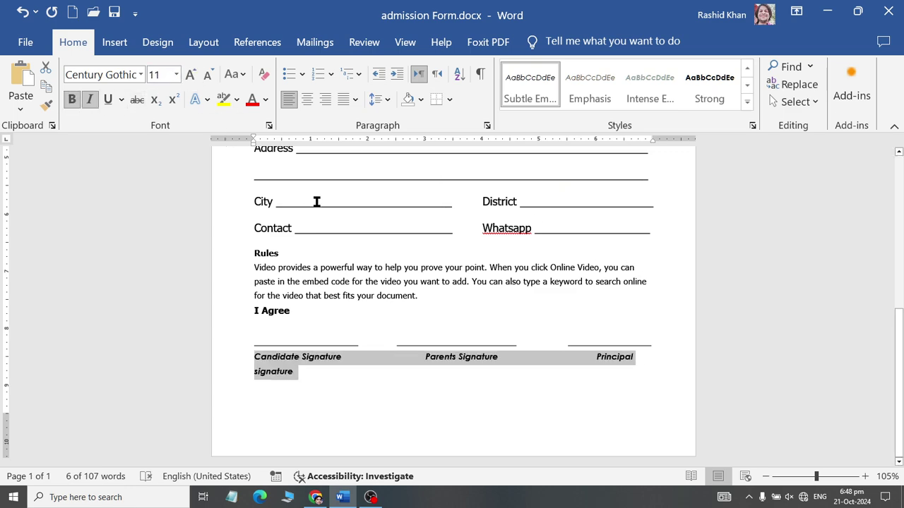
pyautogui.click(596, 373)
pyautogui.press('BackSpace')
pyautogui.press('BackSpace')
pyautogui.press('BackSpace')
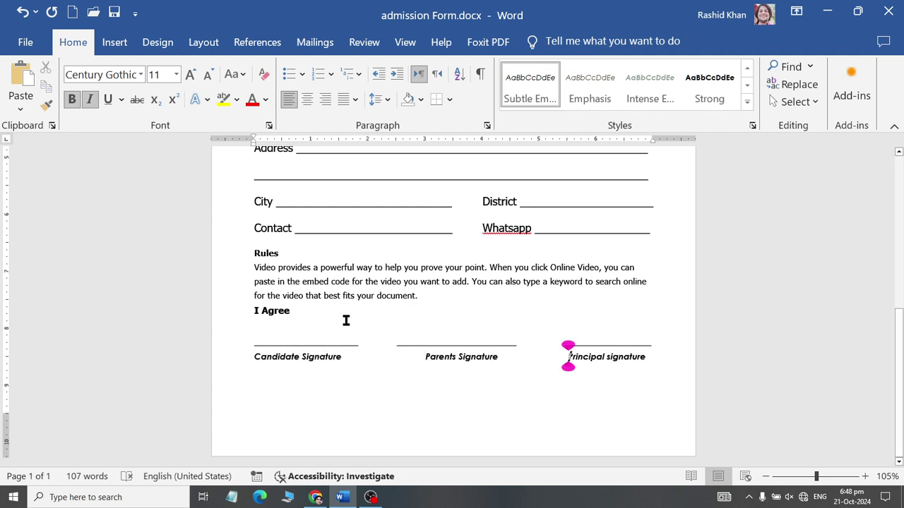
pyautogui.click(306, 329)
# Step: Add one blank line above the signature rules and save the form
pyautogui.press('Return')
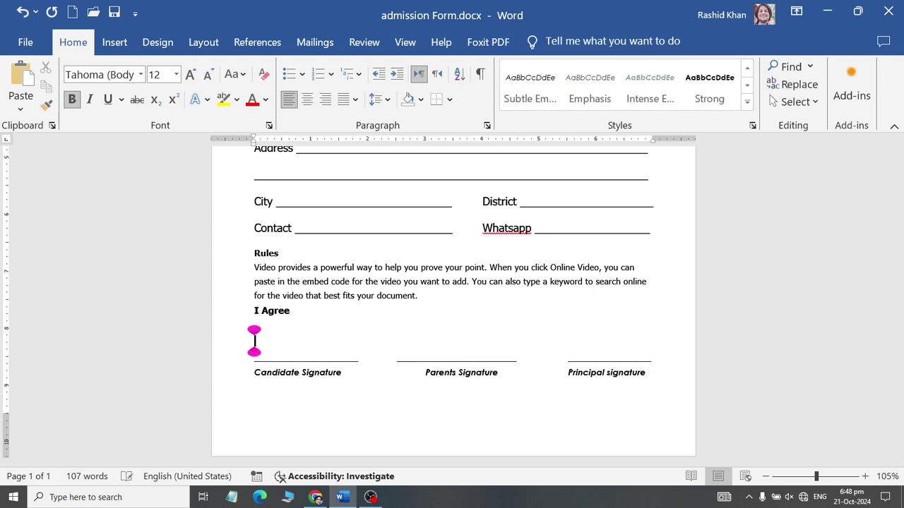
pyautogui.press('Return')
pyautogui.press('Return')
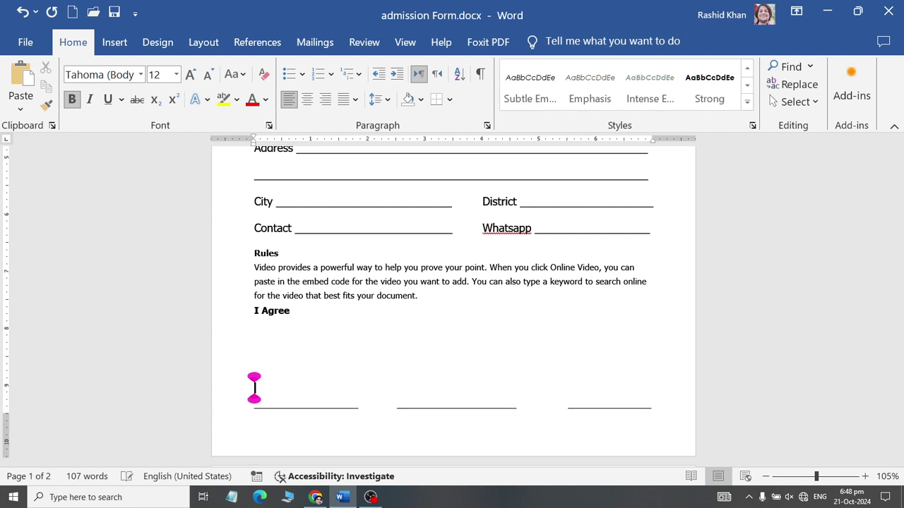
pyautogui.scroll(-1, 337, 343)
pyautogui.scroll(-3, 342, 344)
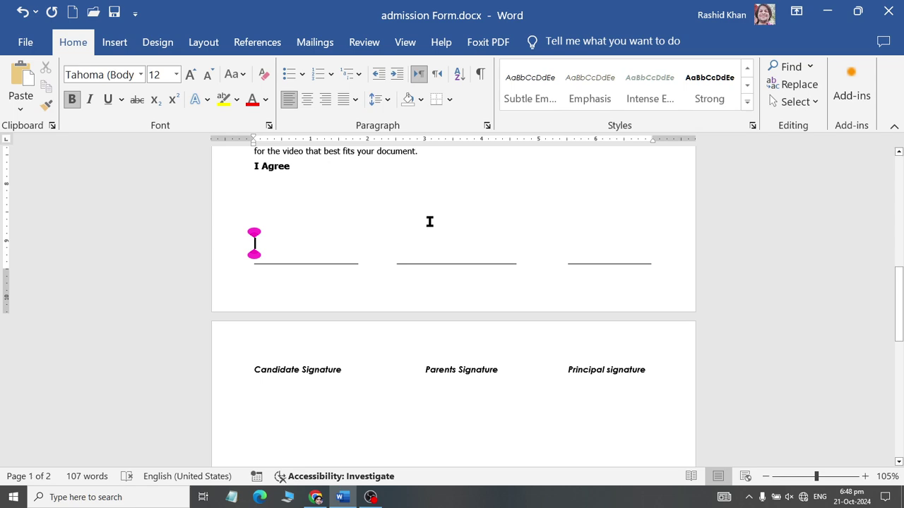
pyautogui.press('BackSpace')
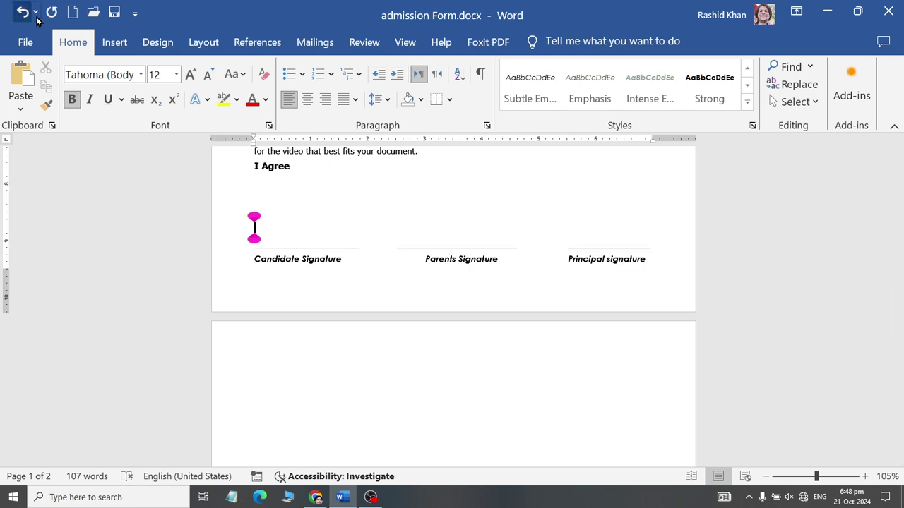
pyautogui.click(114, 12)
pyautogui.scroll(5, 445, 292)
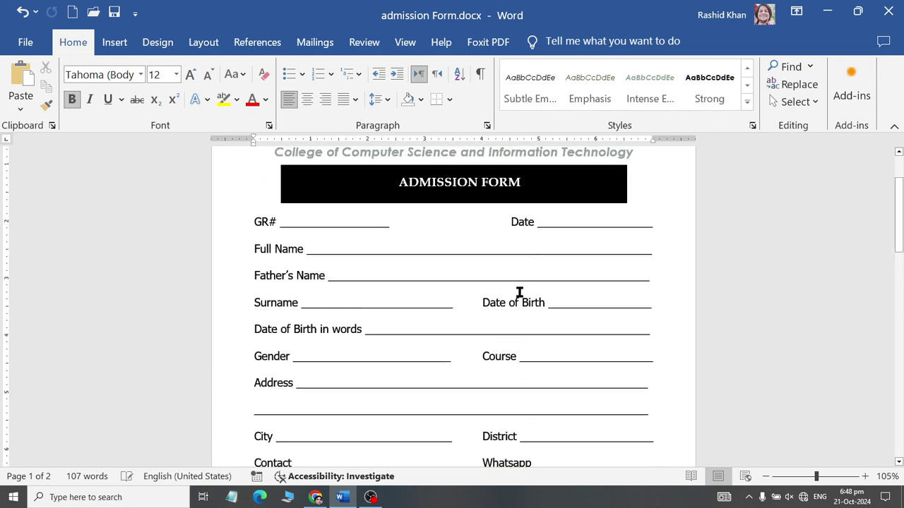
pyautogui.keyDown('ctrl'); pyautogui.scroll(-3, 521, 292); pyautogui.keyUp('ctrl')
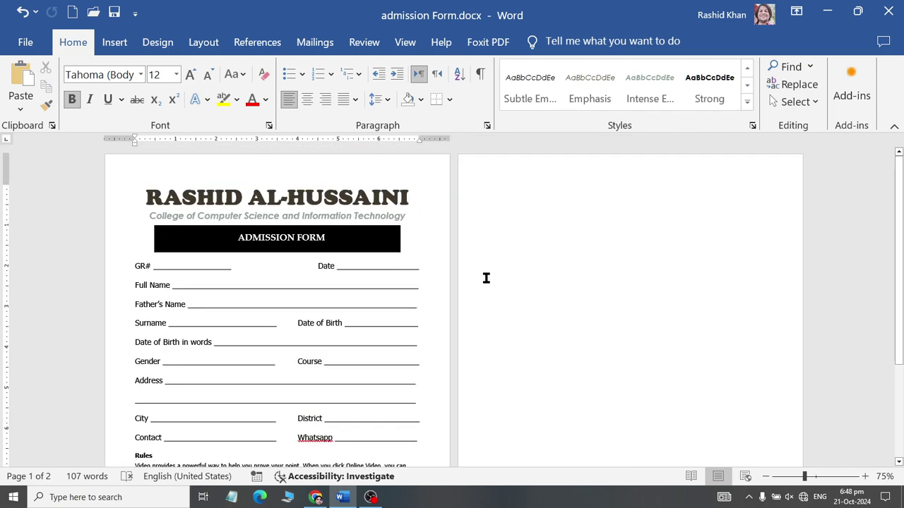
pyautogui.scroll(-3, 484, 276)
# Step: Place the caret after Principal signature and open the Windows Run box
pyautogui.click(415, 421)
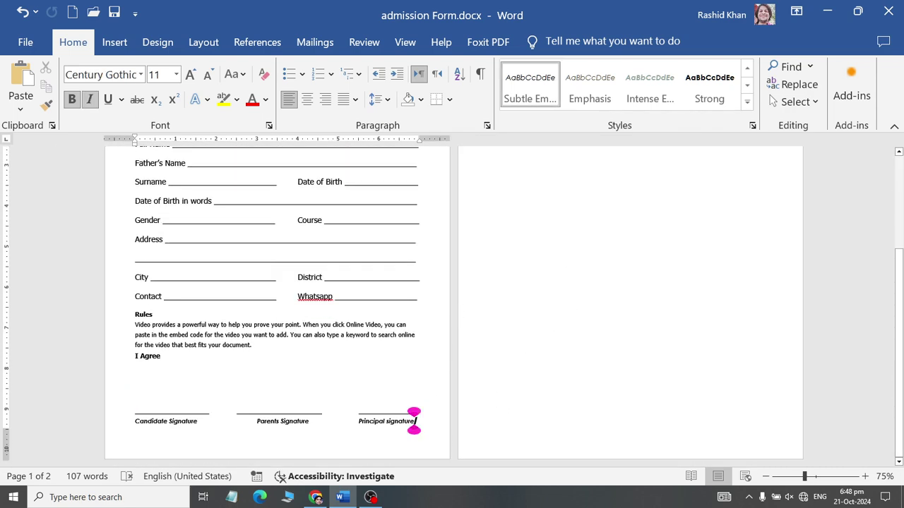
pyautogui.scroll(5, 534, 264)
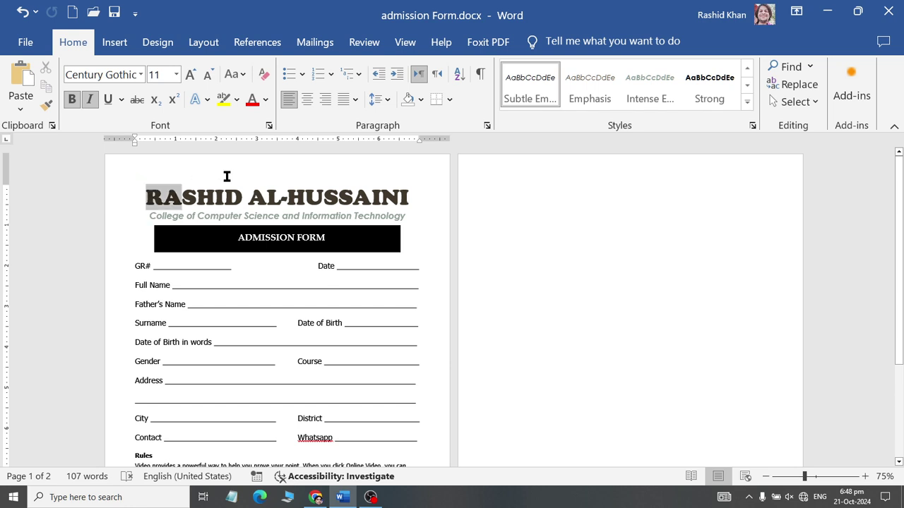
pyautogui.moveTo(147, 198); pyautogui.dragTo(408, 185)
pyautogui.scroll(-3, 419, 293)
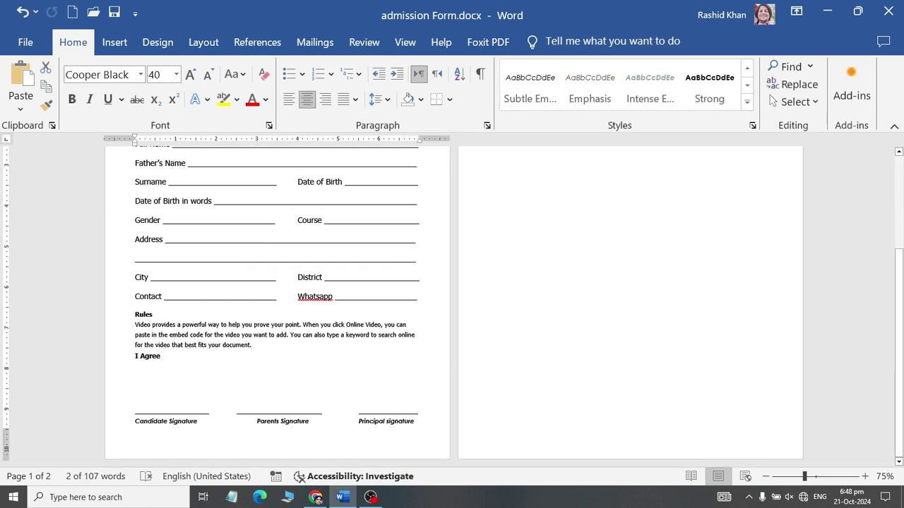
pyautogui.click(414, 421)
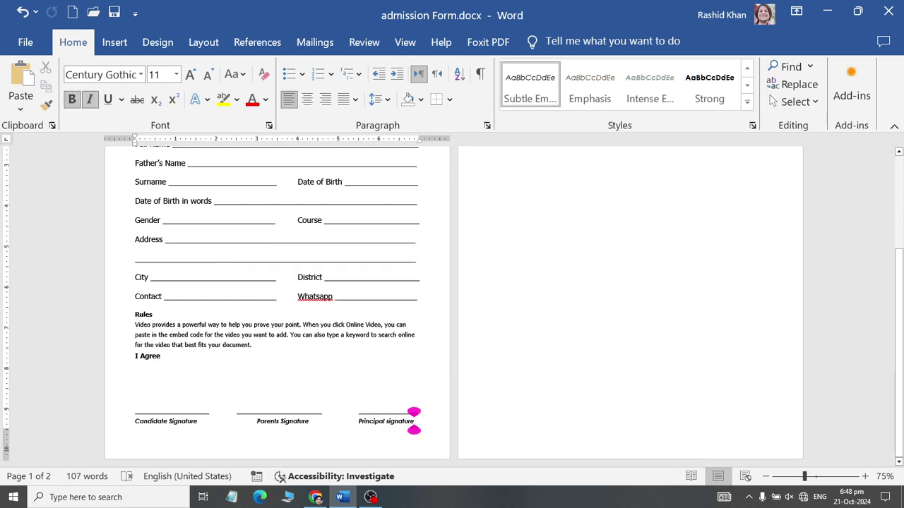
pyautogui.press('super+r')
# Step: Launch osk and use its Del key after Principal signature to delete the blank second page
pyautogui.write('osk')
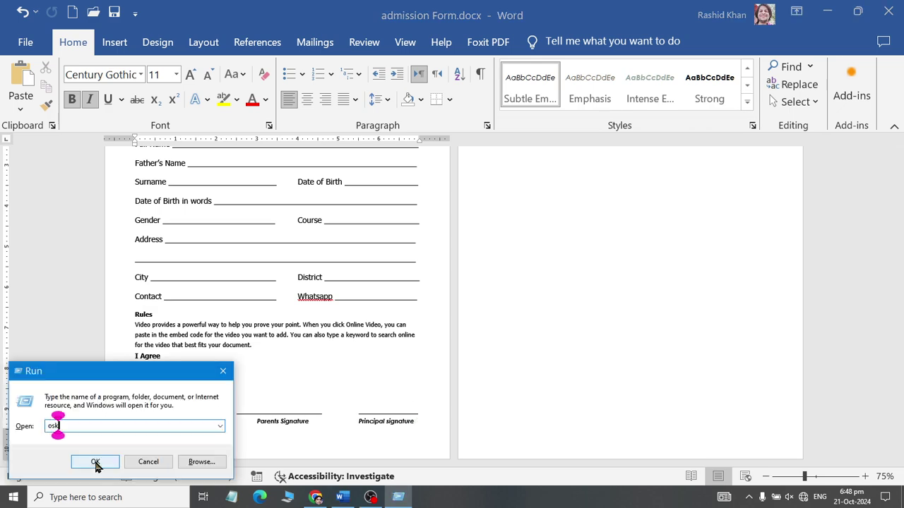
pyautogui.click(97, 463)
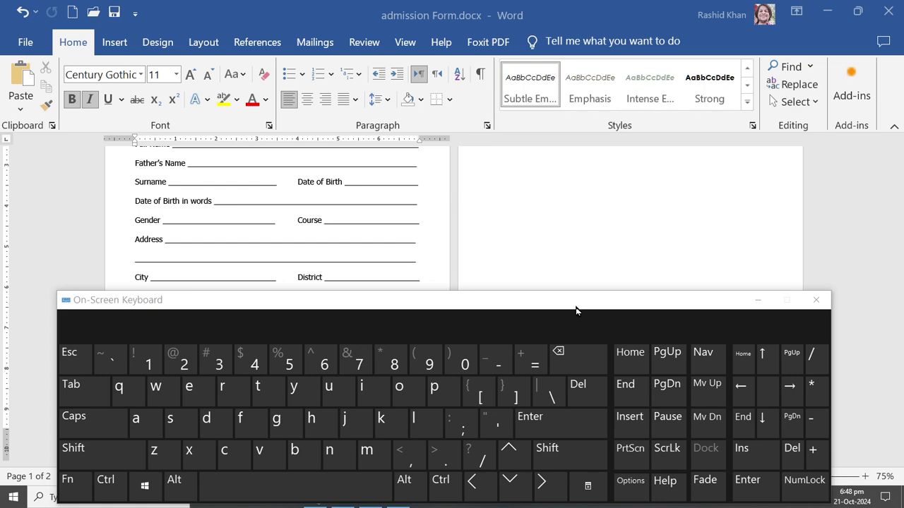
pyautogui.moveTo(577, 302); pyautogui.dragTo(488, 88)
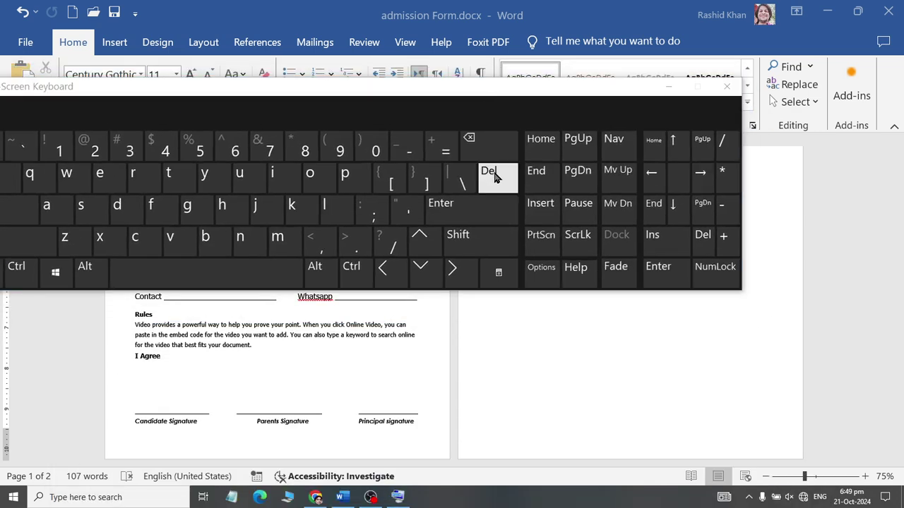
pyautogui.click(414, 421)
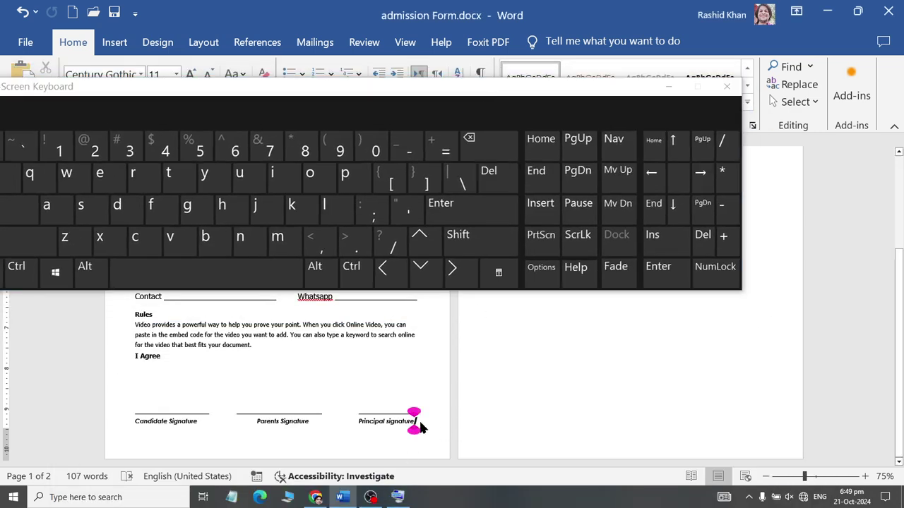
pyautogui.click(463, 214)
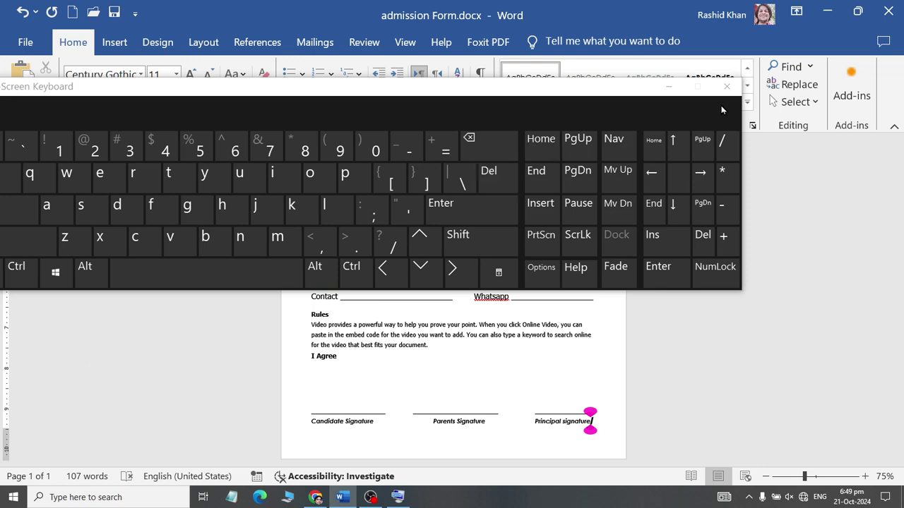
pyautogui.click(726, 86)
pyautogui.scroll(2, 602, 267)
pyautogui.scroll(1, 605, 269)
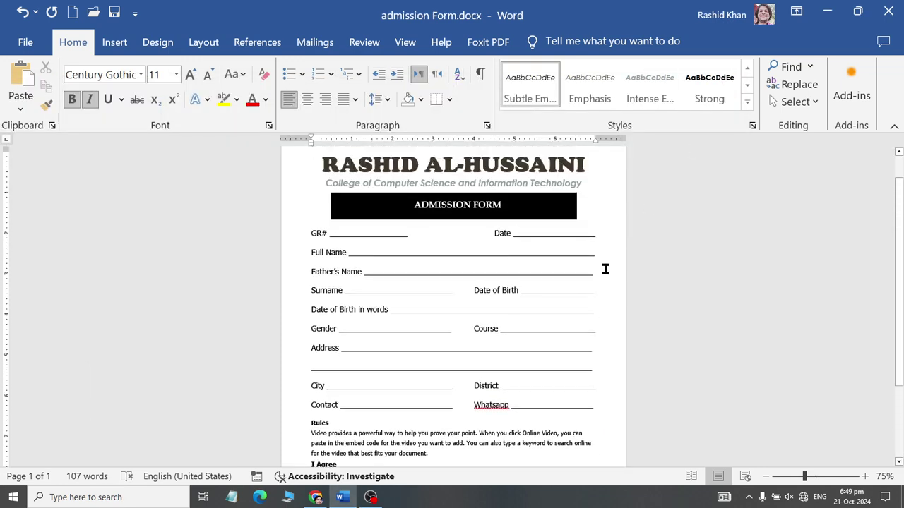
# Step: Colour the title's first name blue and the surname light green
pyautogui.scroll(-2, 604, 271)
pyautogui.scroll(2, 603, 271)
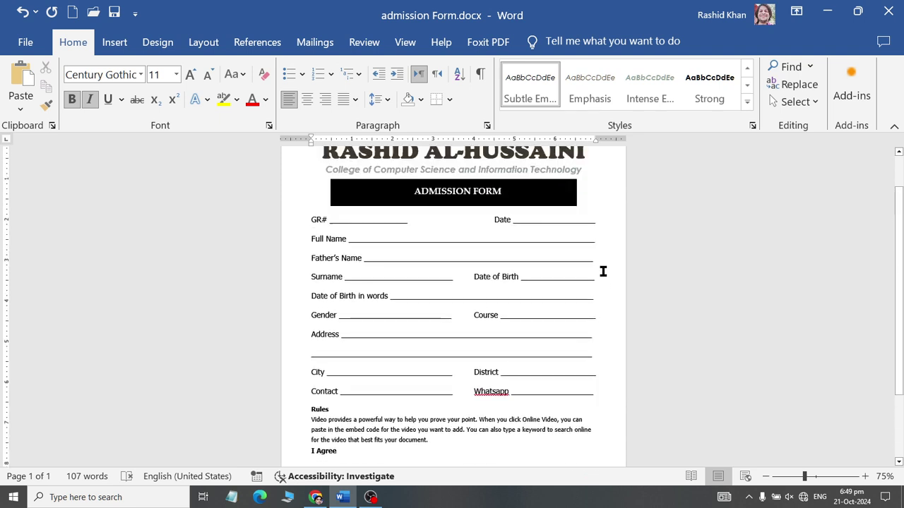
pyautogui.scroll(2, 603, 271)
pyautogui.moveTo(319, 193); pyautogui.dragTo(421, 193)
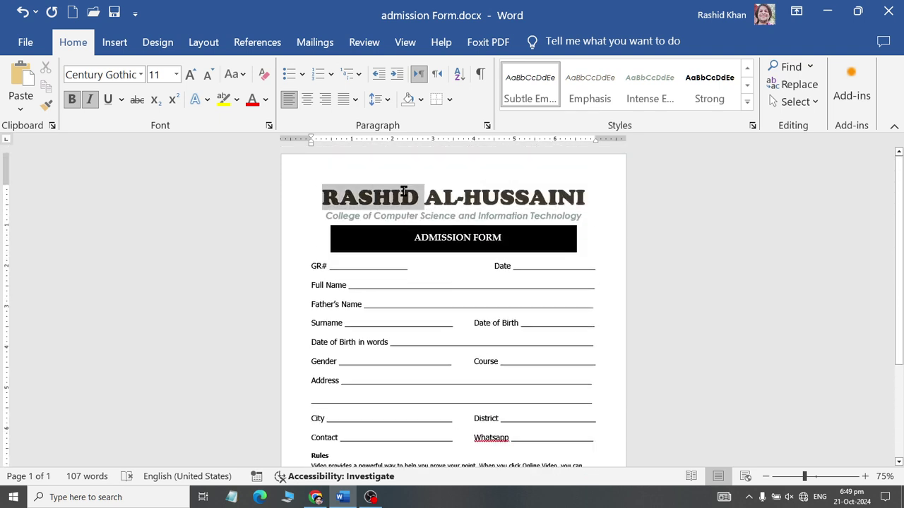
pyautogui.click(266, 100)
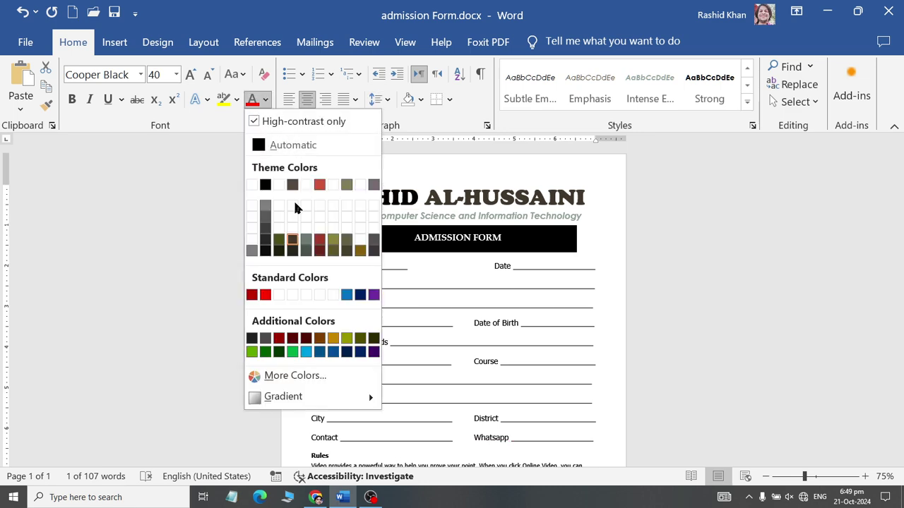
pyautogui.click(319, 352)
pyautogui.moveTo(425, 195); pyautogui.dragTo(586, 196)
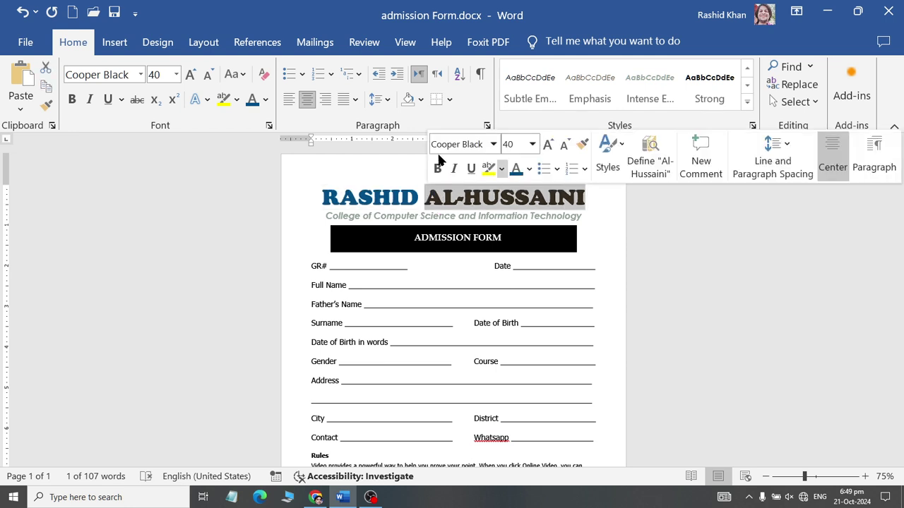
pyautogui.click(266, 100)
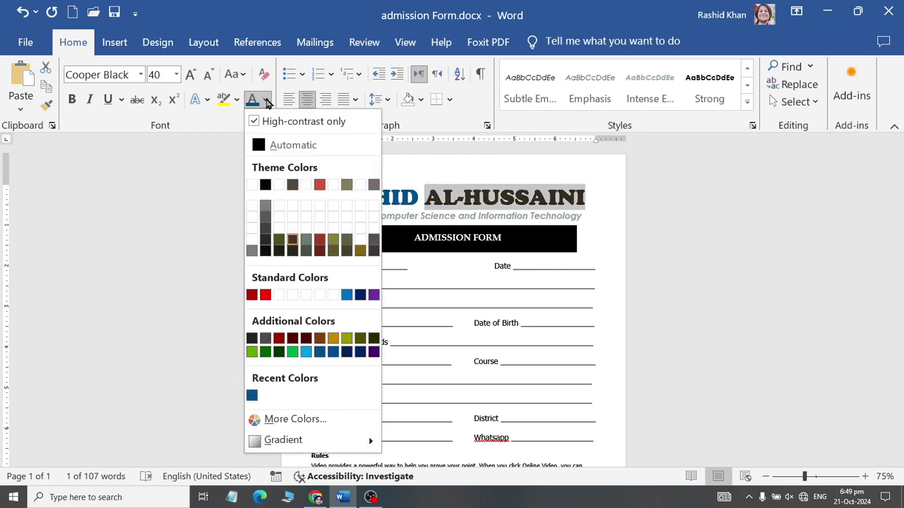
pyautogui.click(252, 352)
pyautogui.click(413, 238)
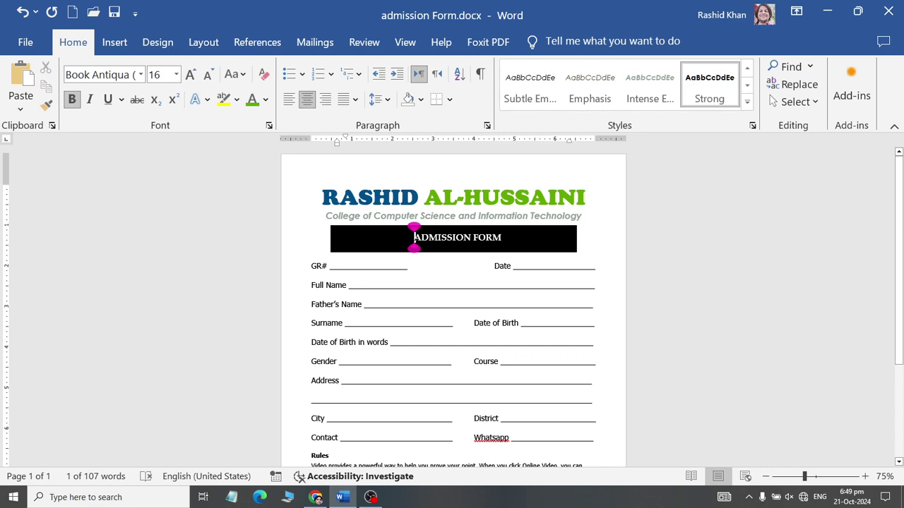
# Step: Make the college subtitle line blue
pyautogui.moveTo(325, 215); pyautogui.dragTo(586, 216)
pyautogui.click(266, 100)
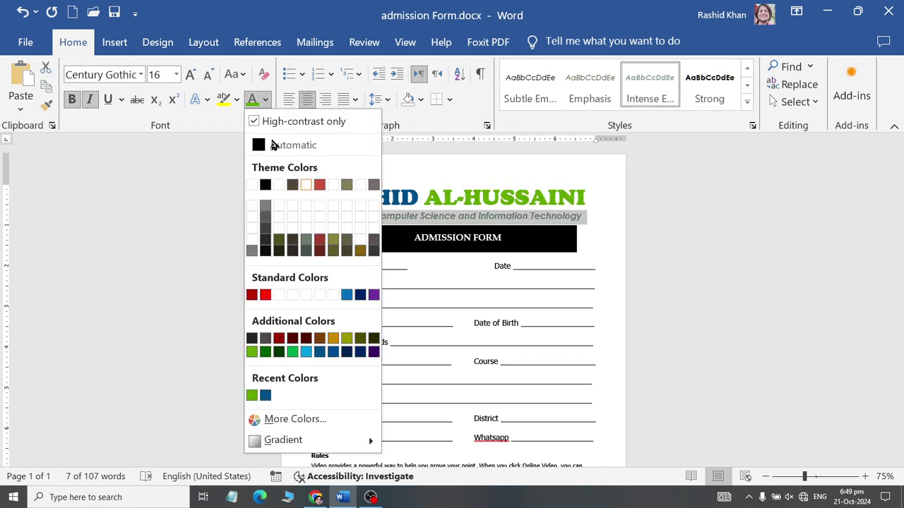
pyautogui.click(319, 351)
pyautogui.click(403, 303)
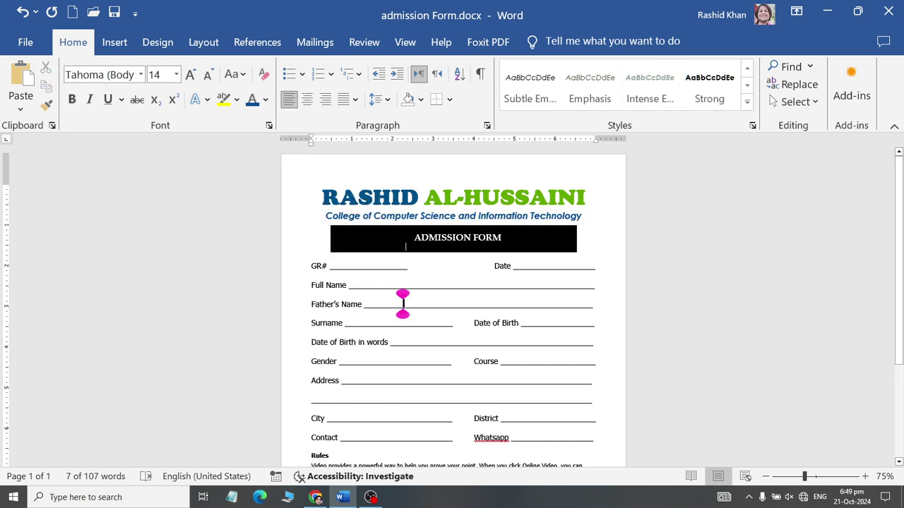
pyautogui.click(445, 322)
pyautogui.scroll(-2, 432, 389)
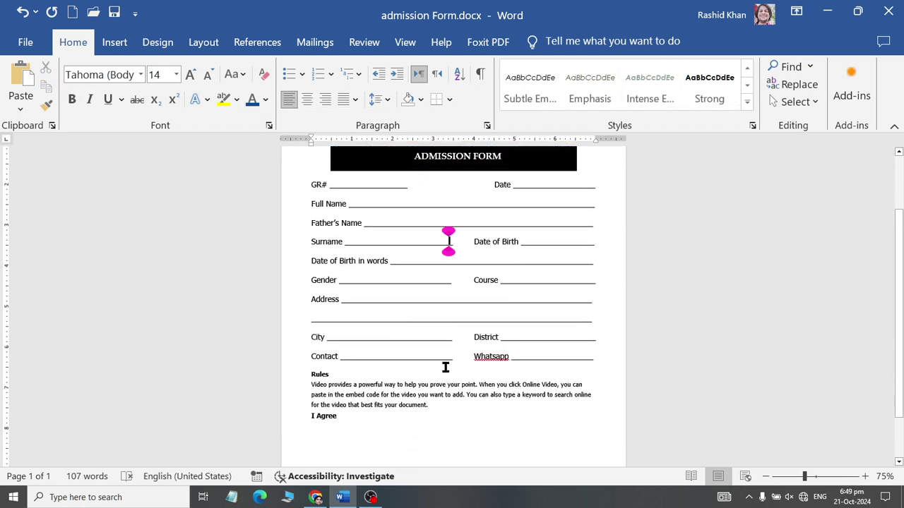
pyautogui.scroll(-2, 448, 364)
pyautogui.scroll(3, 459, 352)
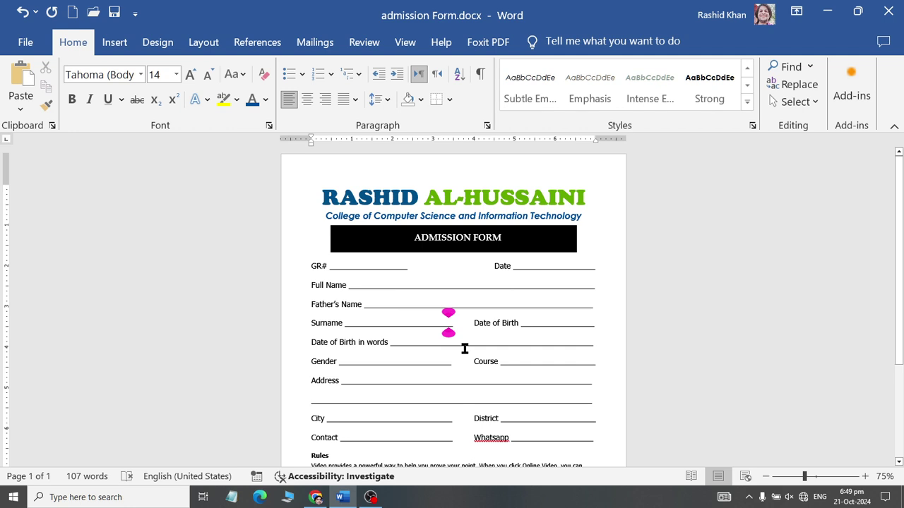
pyautogui.scroll(-2, 462, 339)
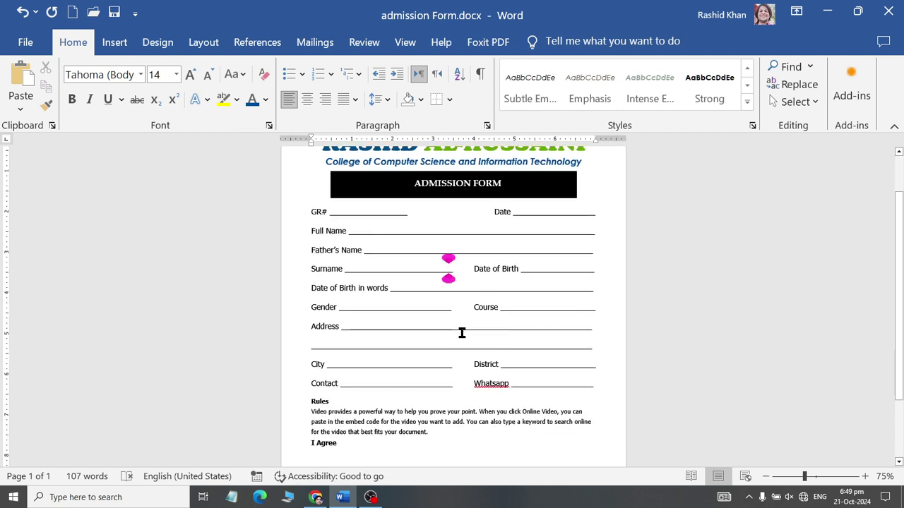
pyautogui.keyDown('ctrl'); pyautogui.scroll(-2, 462, 332); pyautogui.keyUp('ctrl')
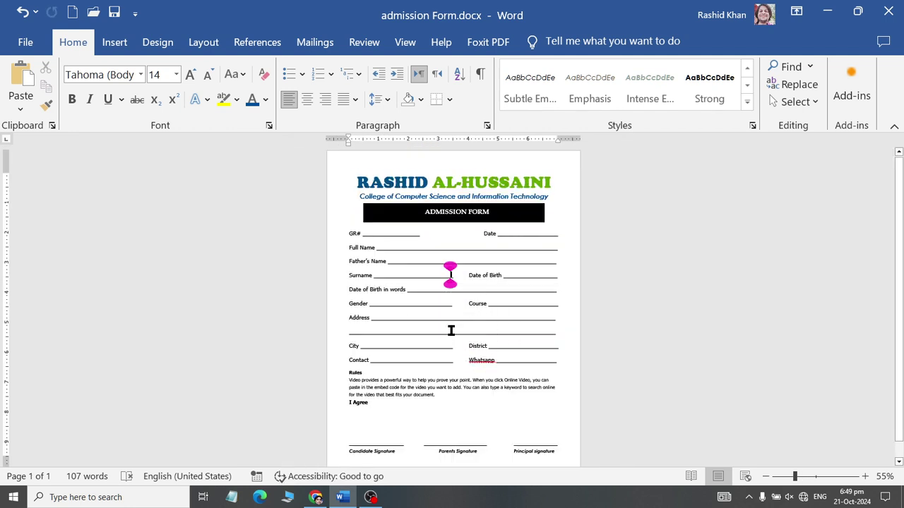